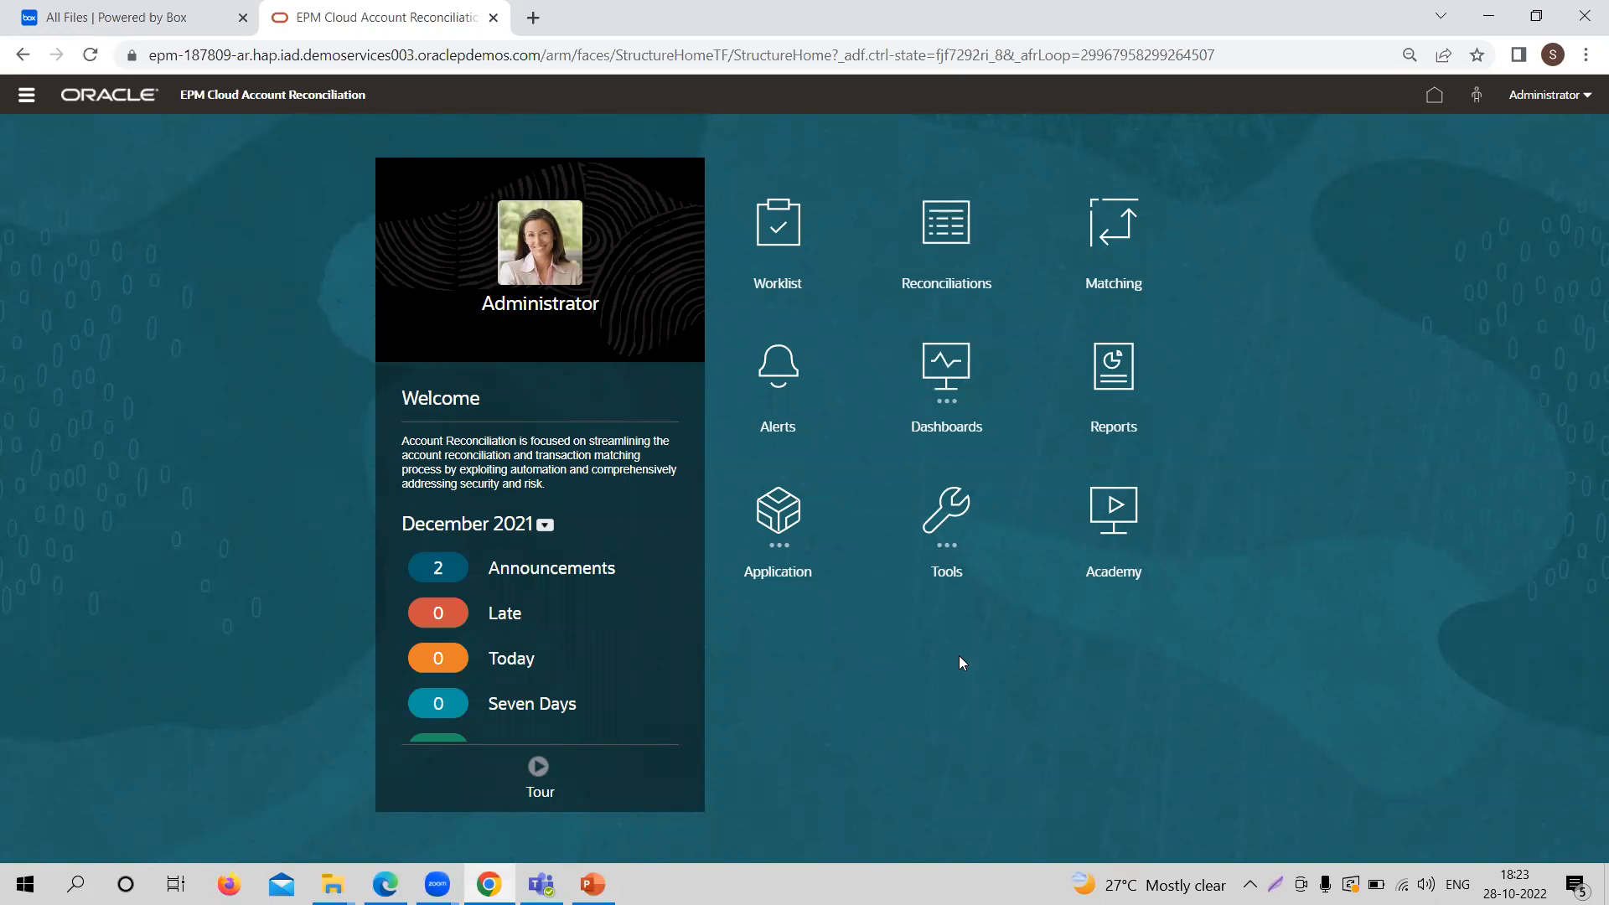
Open the GLPOSCASHCARD match type and review the attributes of its GLPOS to CashCard TM and GLPOSBANK TM SUB data sources
{"action": "left_click", "coordinate": [778, 513]}
{"action": "left_click", "coordinate": [761, 739]}
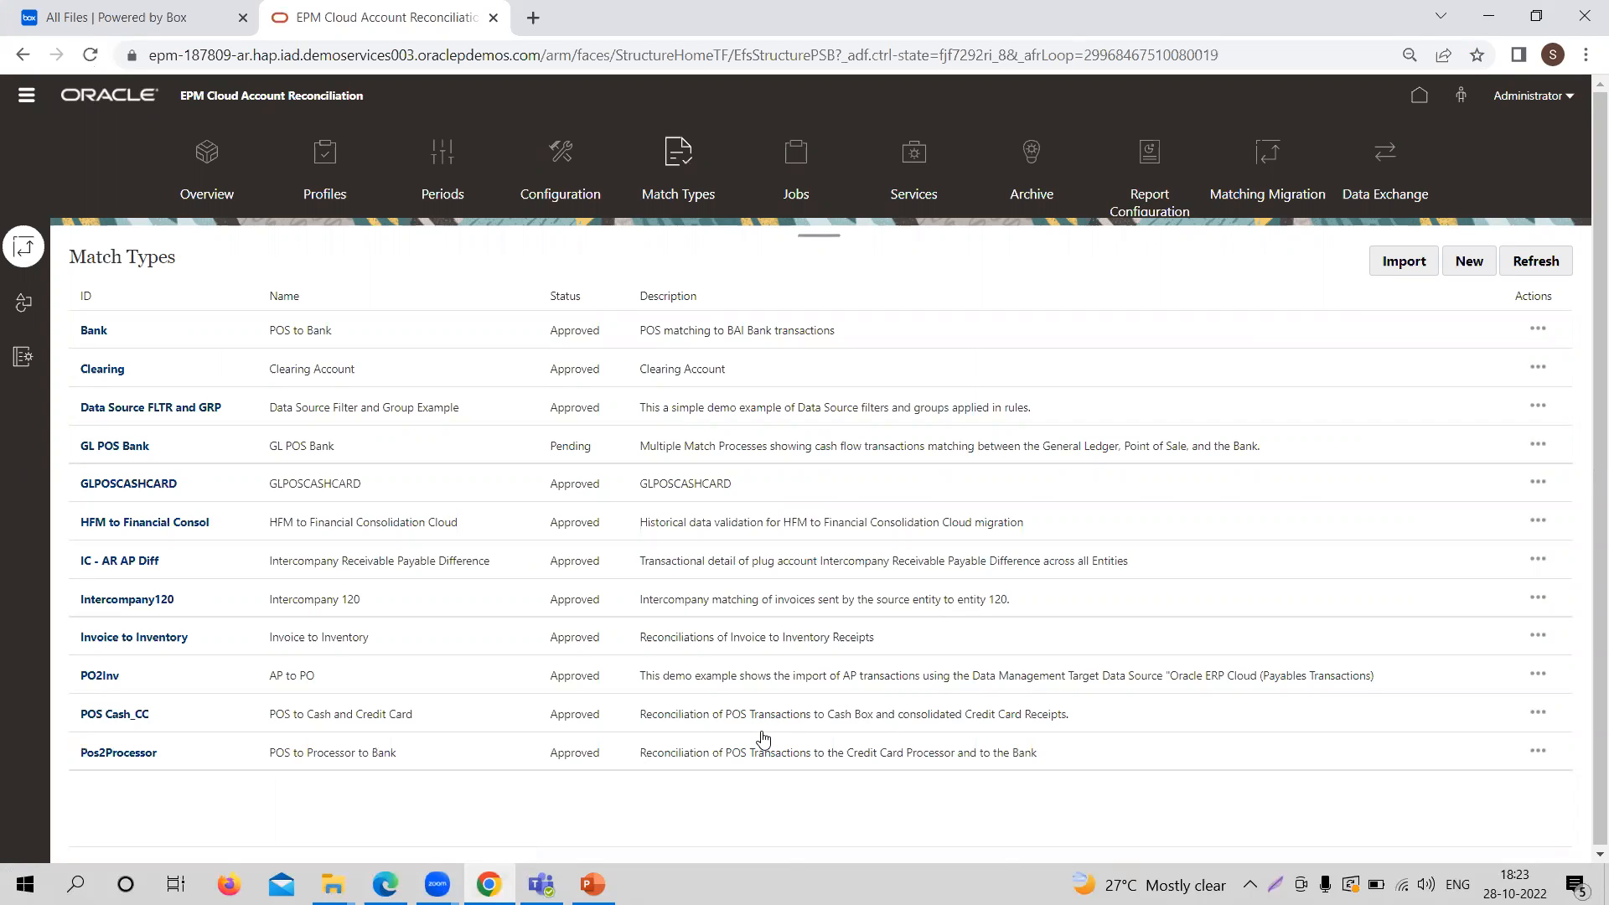
{"action": "left_click", "coordinate": [154, 492]}
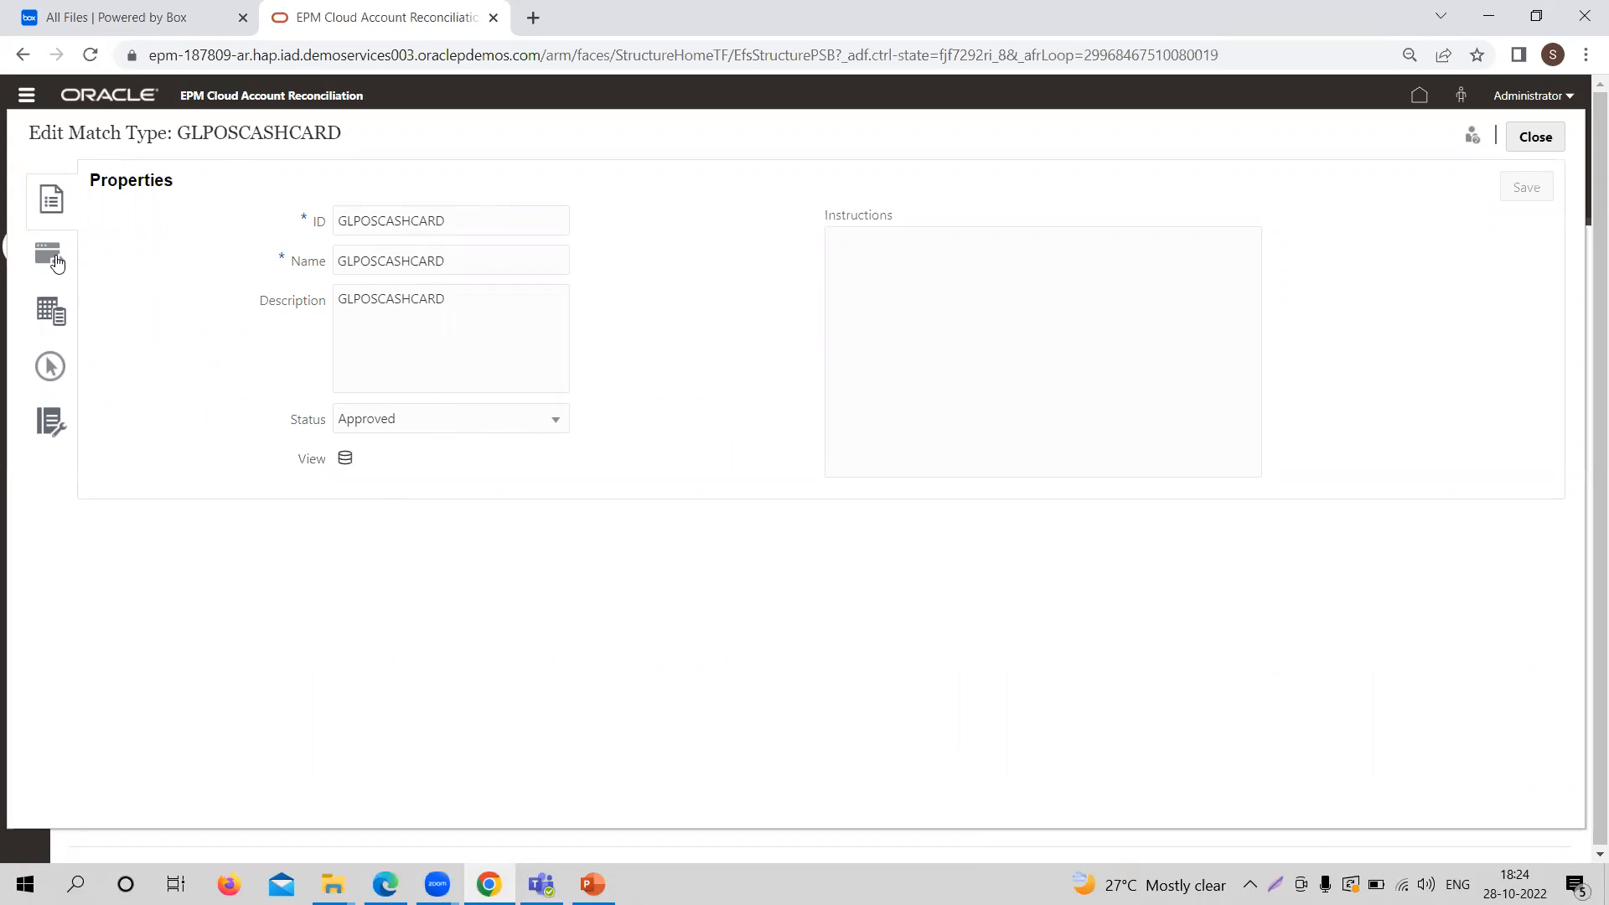
{"action": "left_click", "coordinate": [54, 259]}
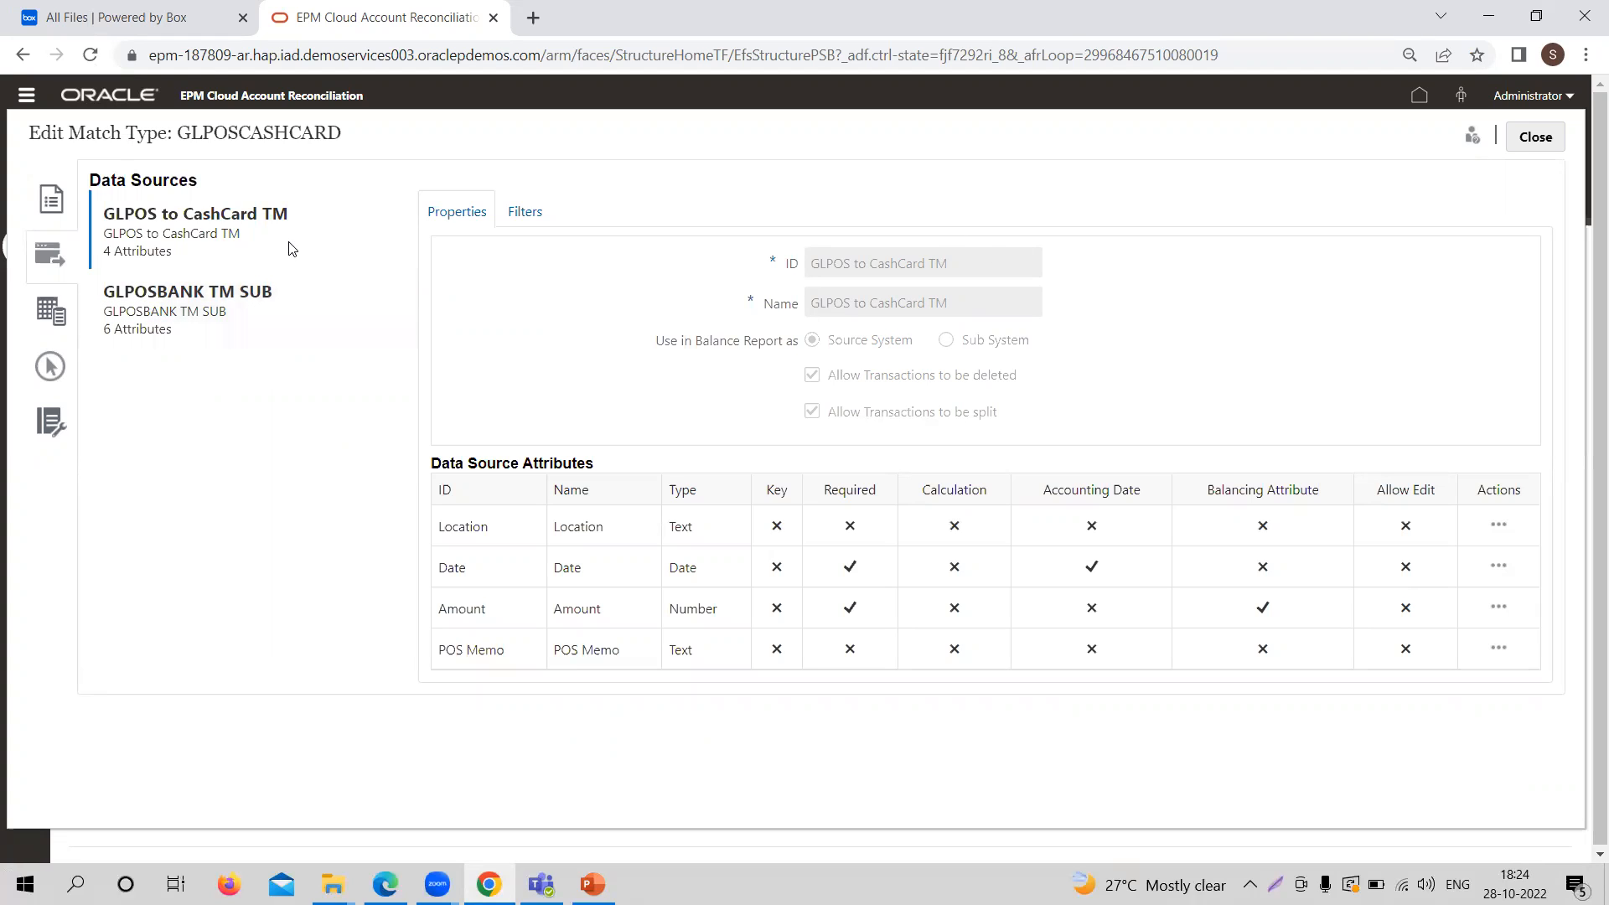
{"action": "left_click", "coordinate": [280, 300]}
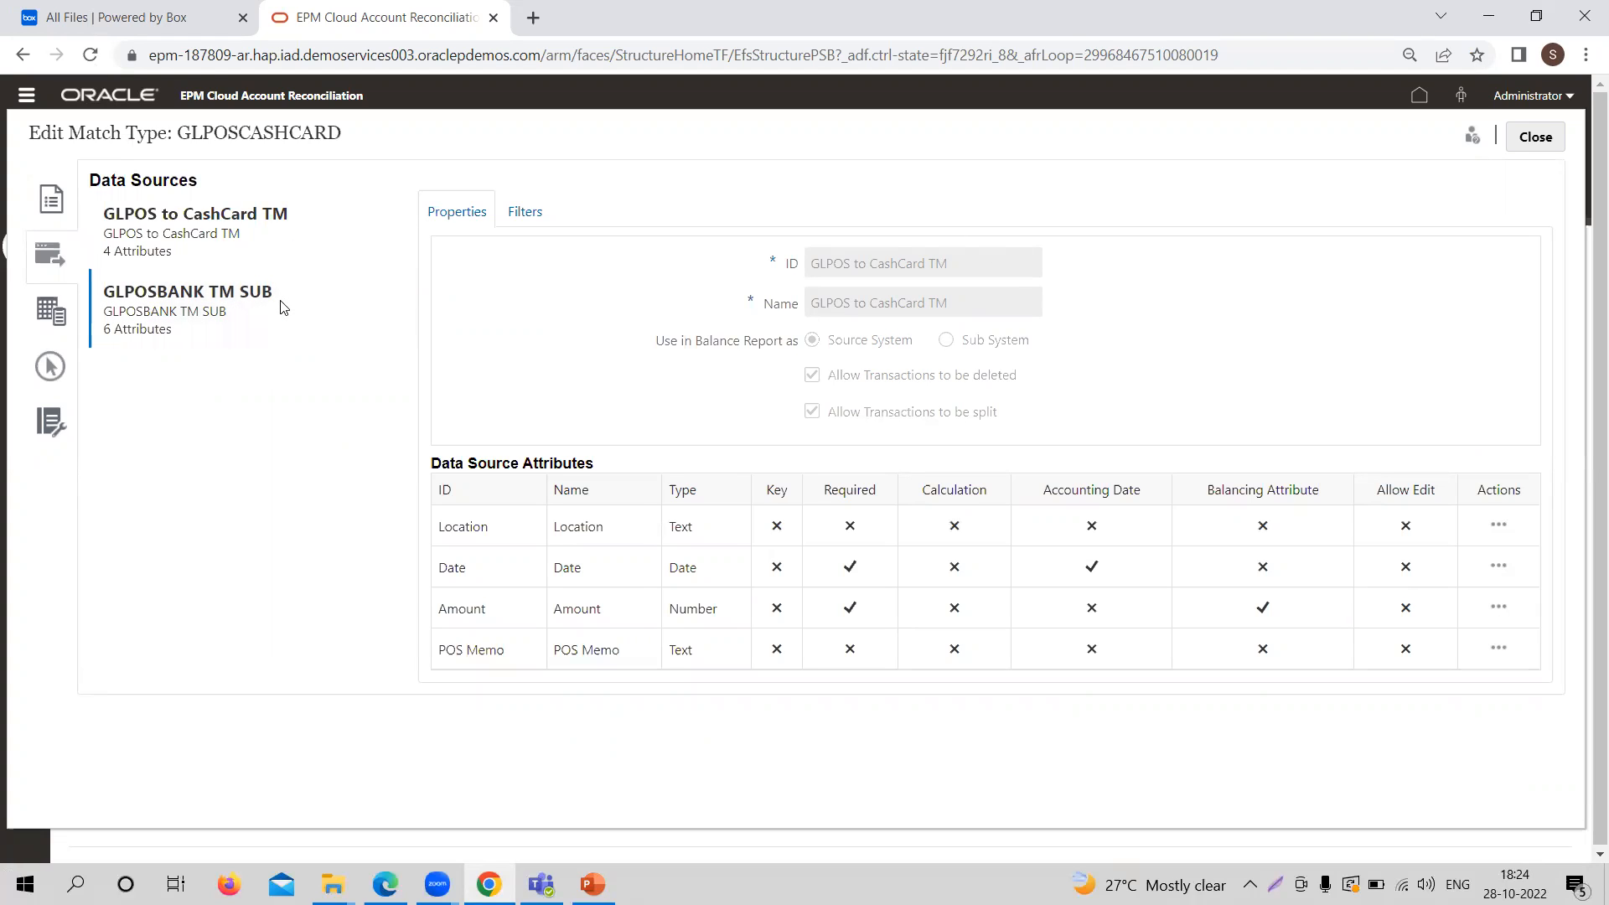
{"action": "left_click", "coordinate": [270, 219]}
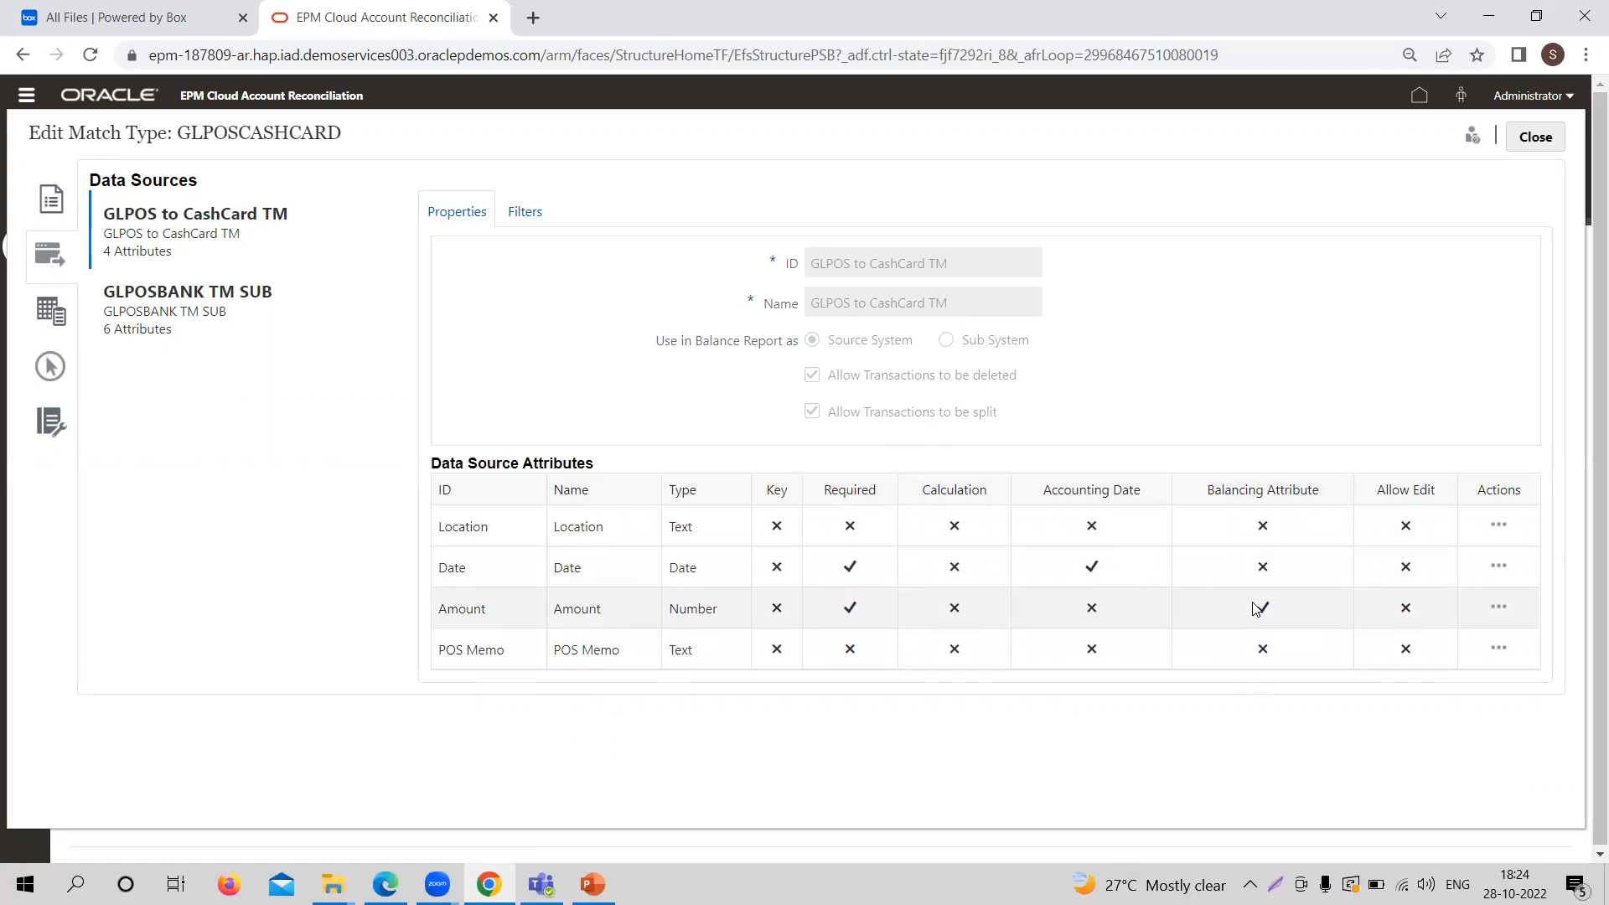
{"action": "left_click", "coordinate": [297, 292]}
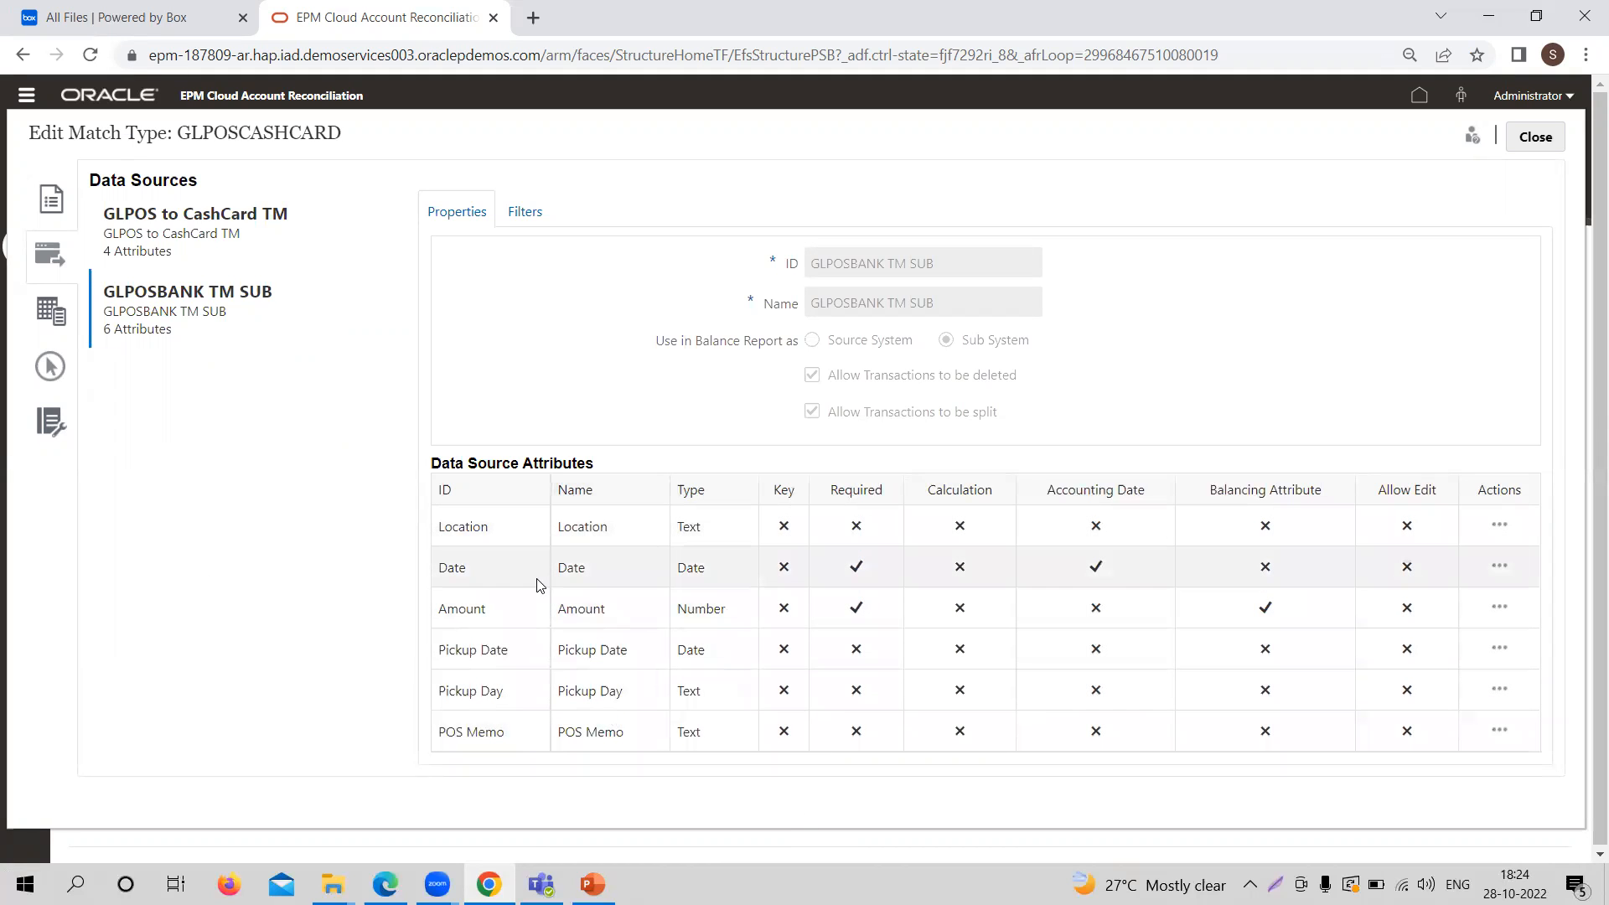
Review the match type's transaction types and the properties and rules of its match process
{"action": "left_click", "coordinate": [57, 310]}
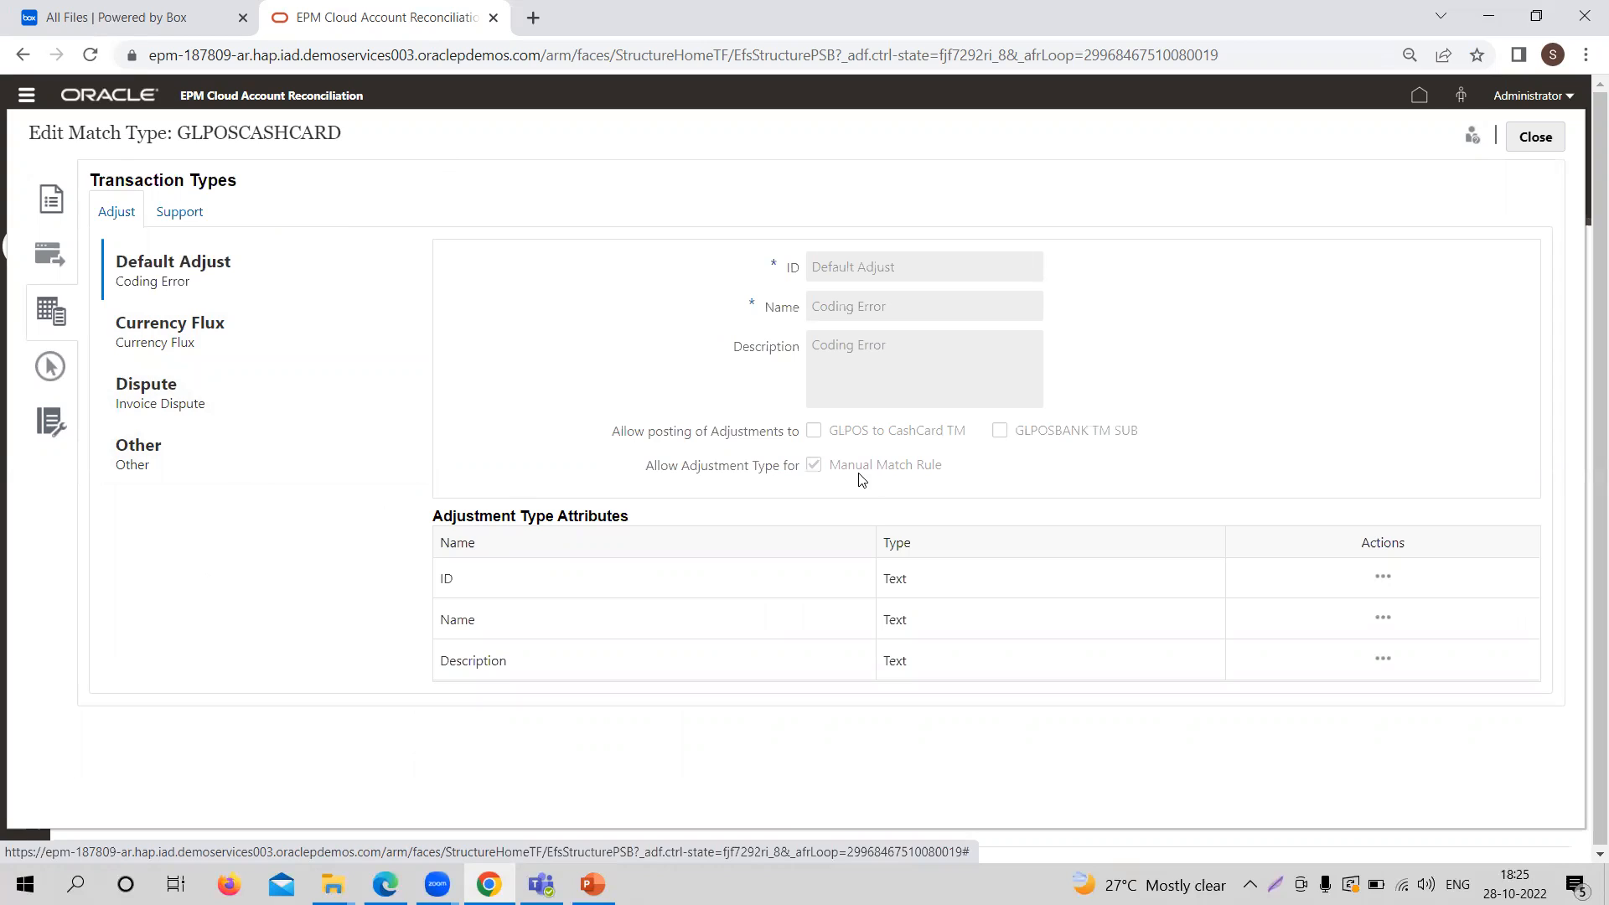
{"action": "left_click", "coordinate": [42, 372]}
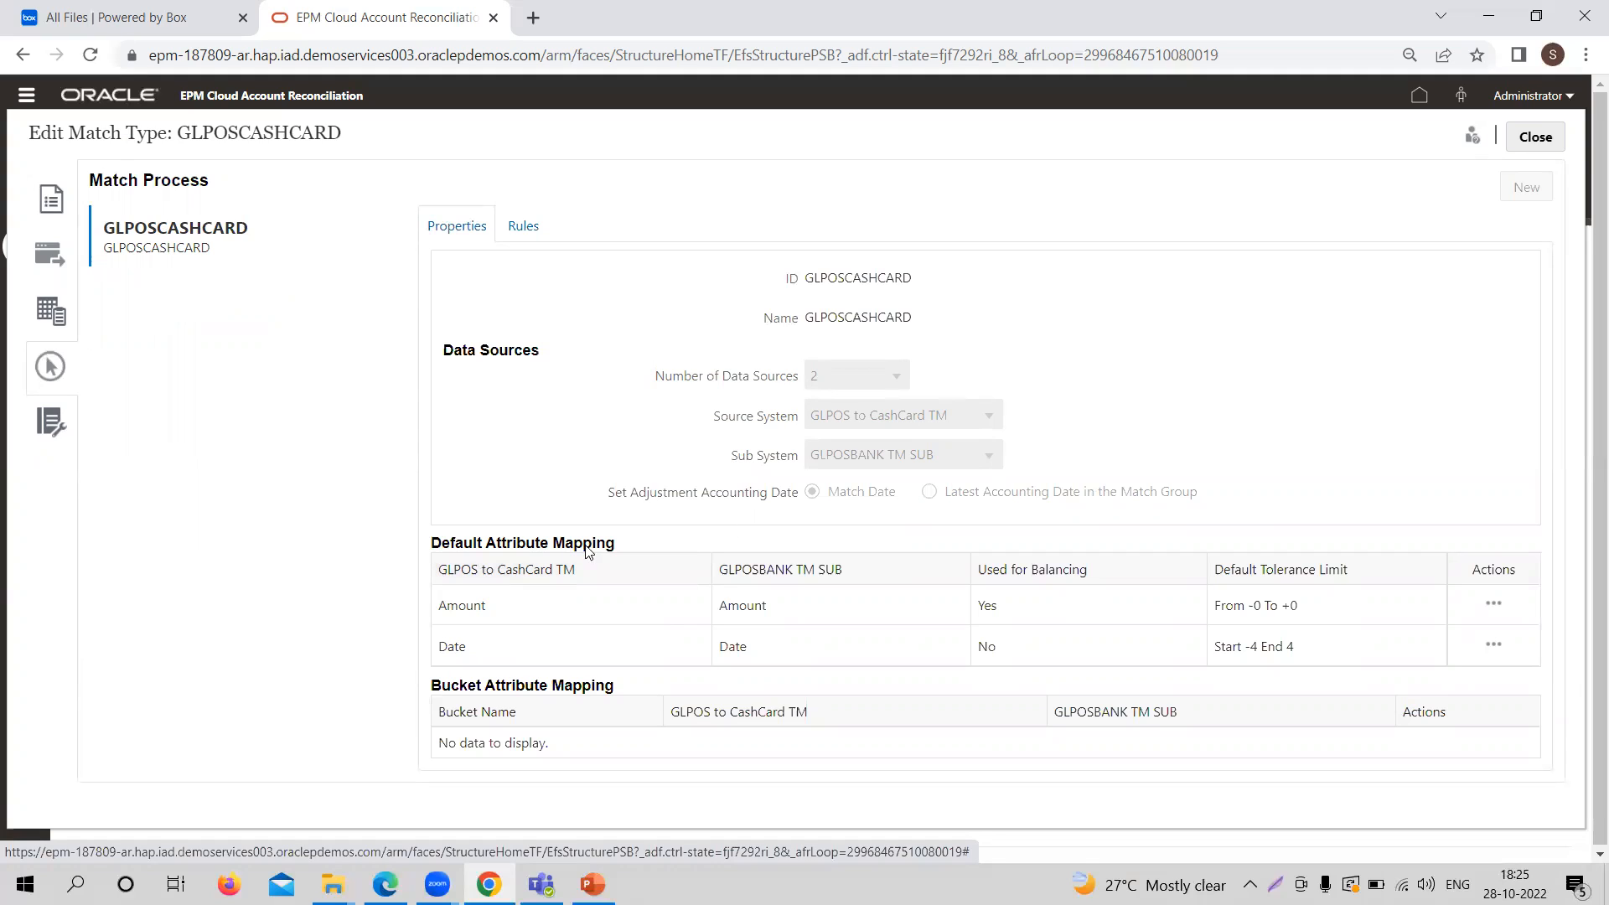
{"action": "left_click", "coordinate": [521, 227]}
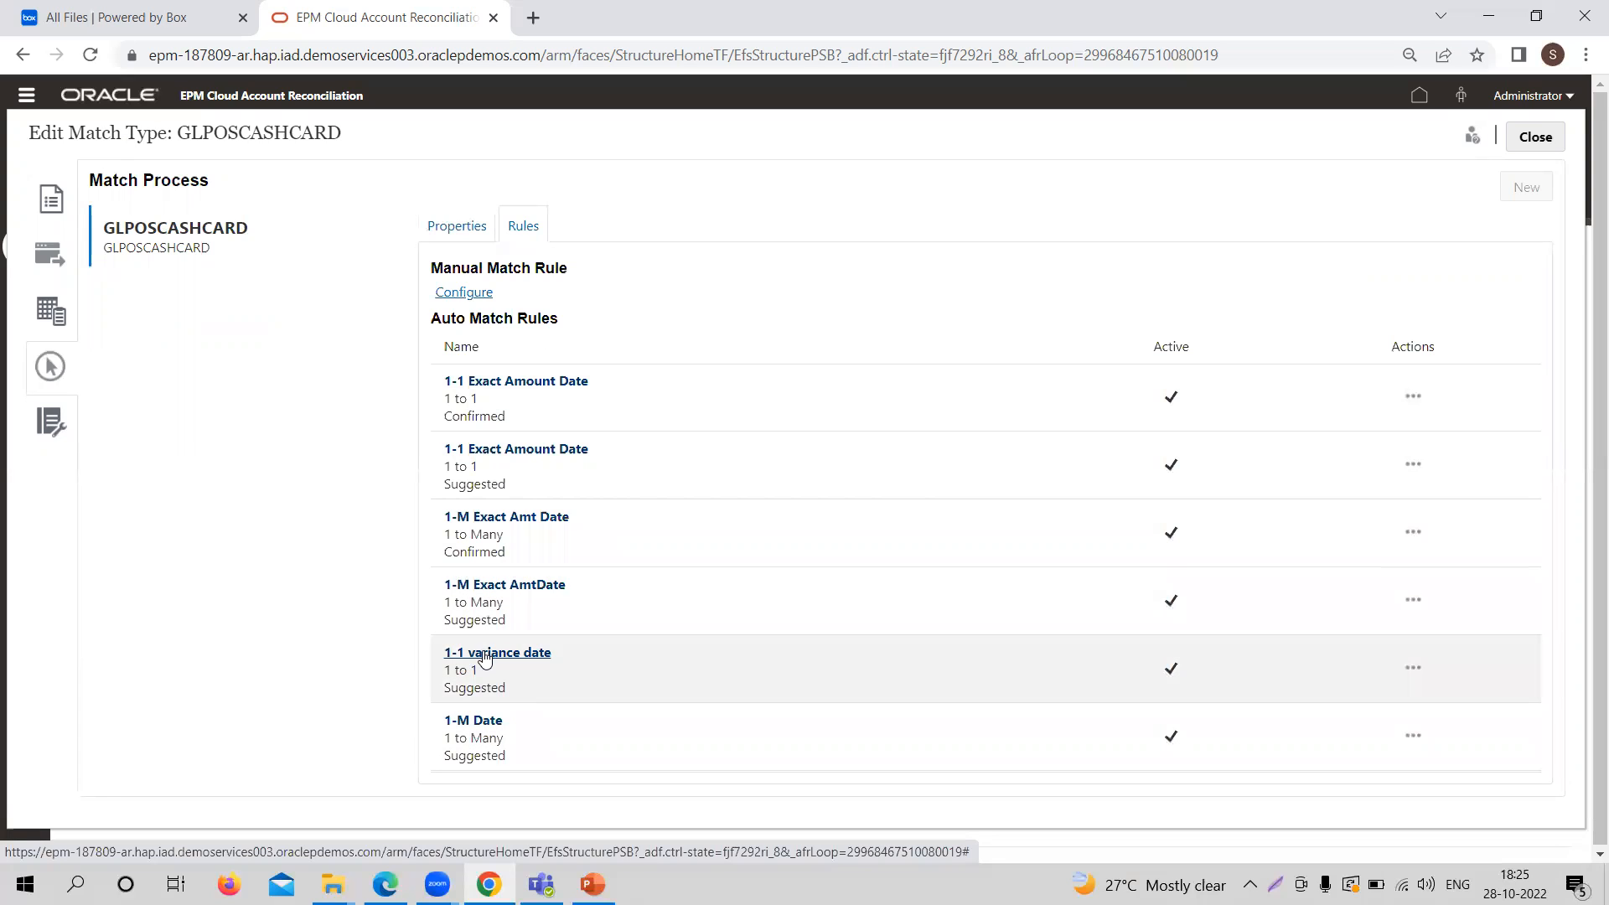
Examine the conditions and tolerance limits of the 1-1 variance date auto match rule, and close the rule and match type
{"action": "left_click", "coordinate": [484, 658]}
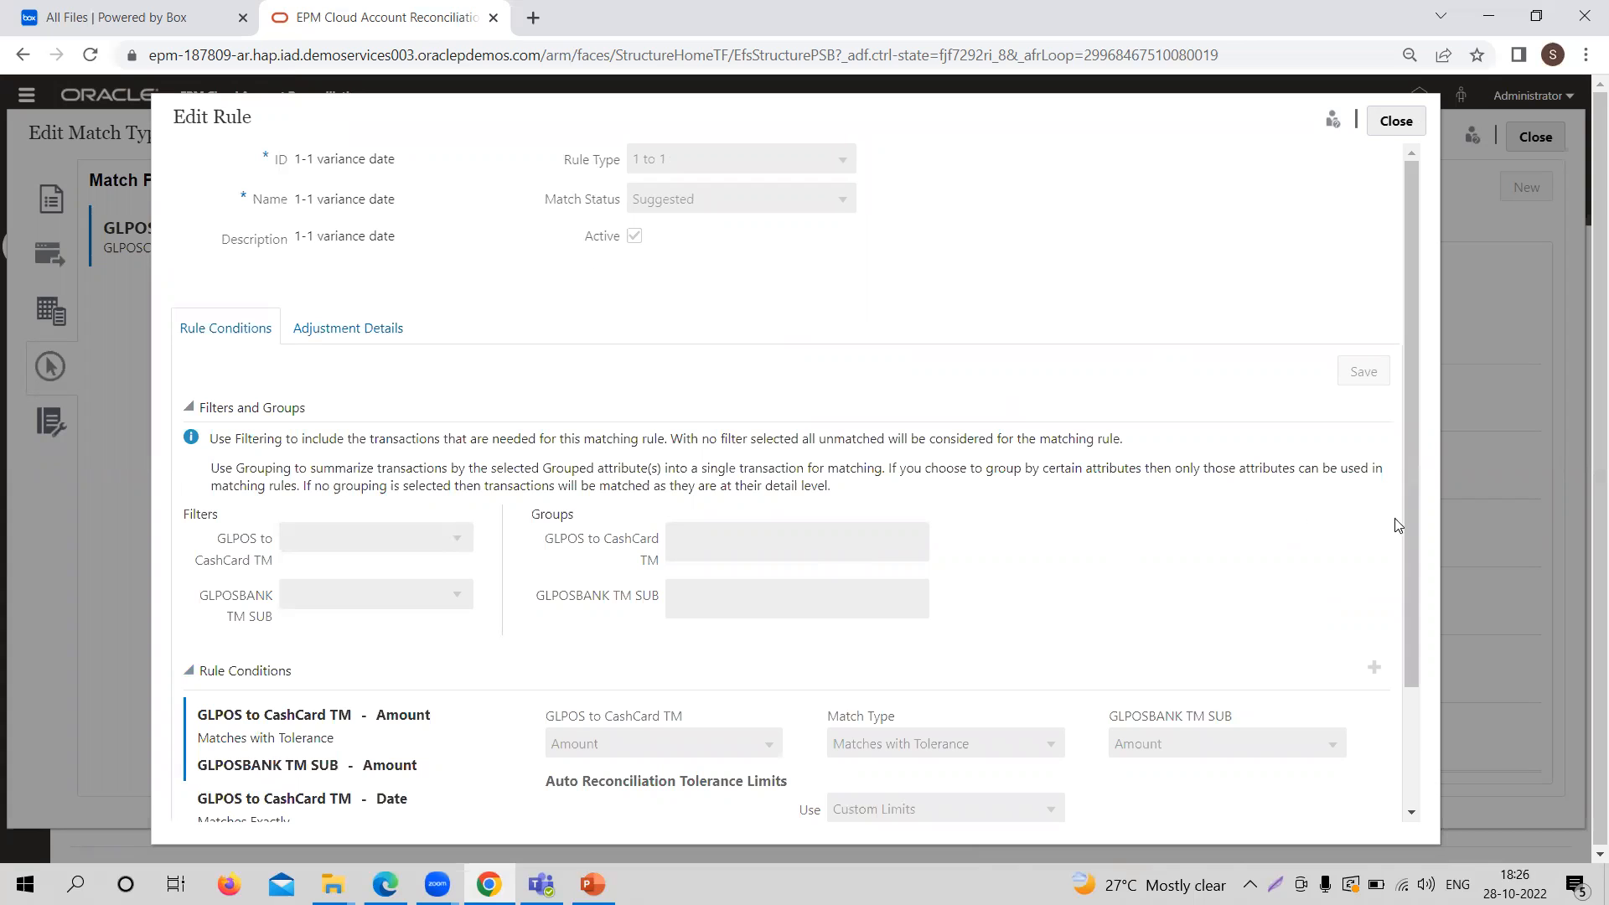
{"action": "scroll", "coordinate": [1414, 590], "scroll_direction": "down", "scroll_amount": 1}
{"action": "scroll", "coordinate": [1405, 567], "scroll_direction": "up", "scroll_amount": 1}
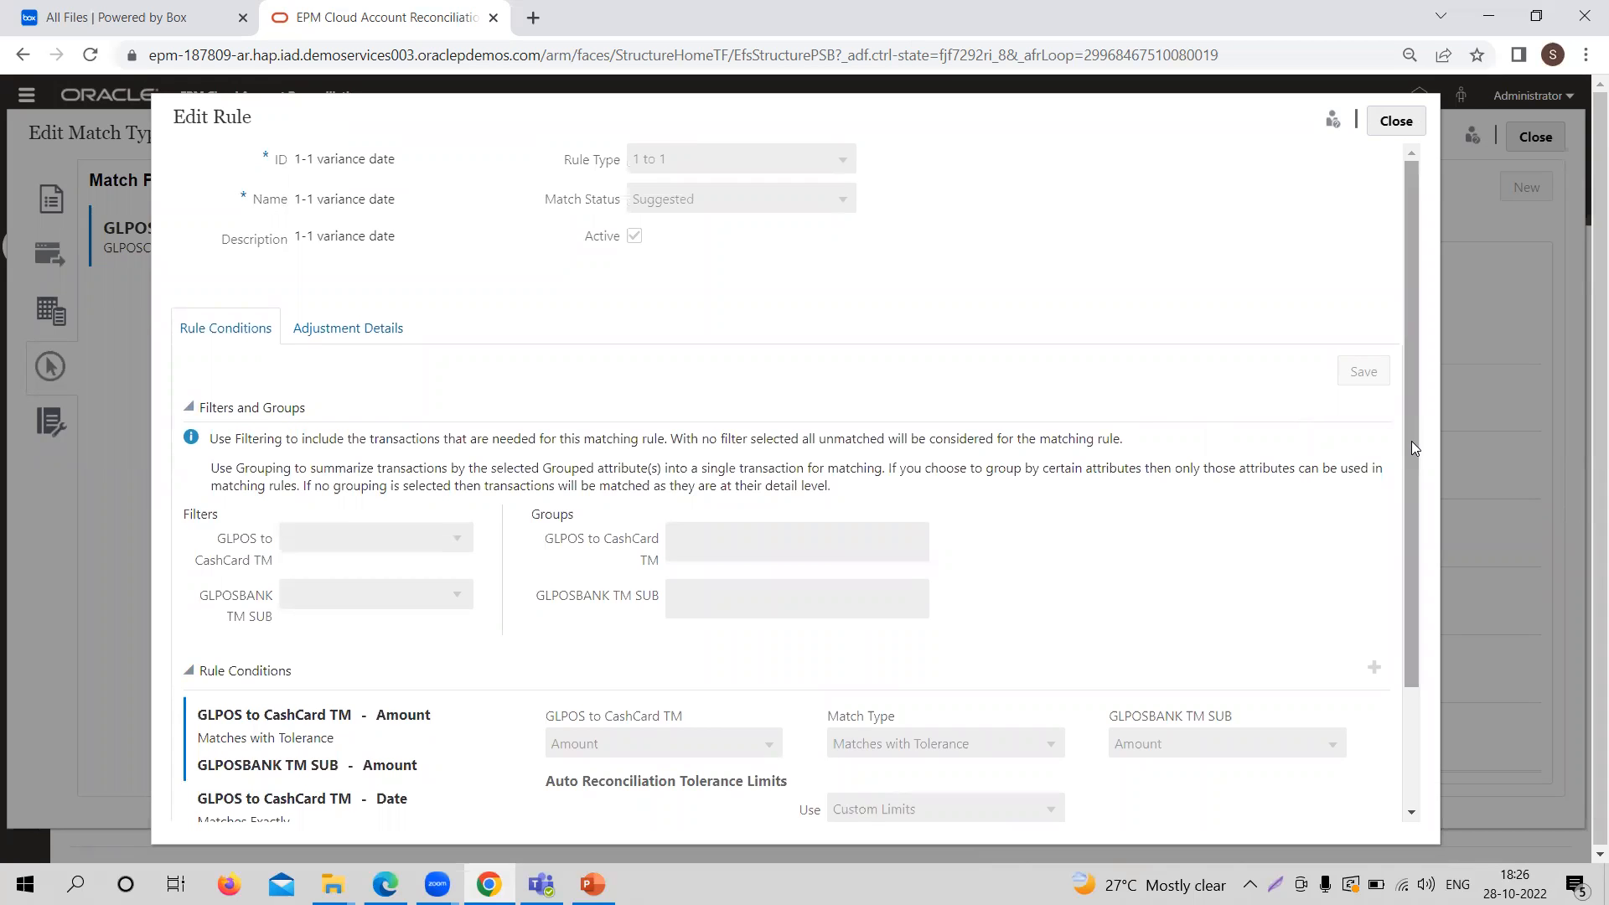
{"action": "left_click_drag", "start_coordinate": [1411, 441], "coordinate": [1442, 548]}
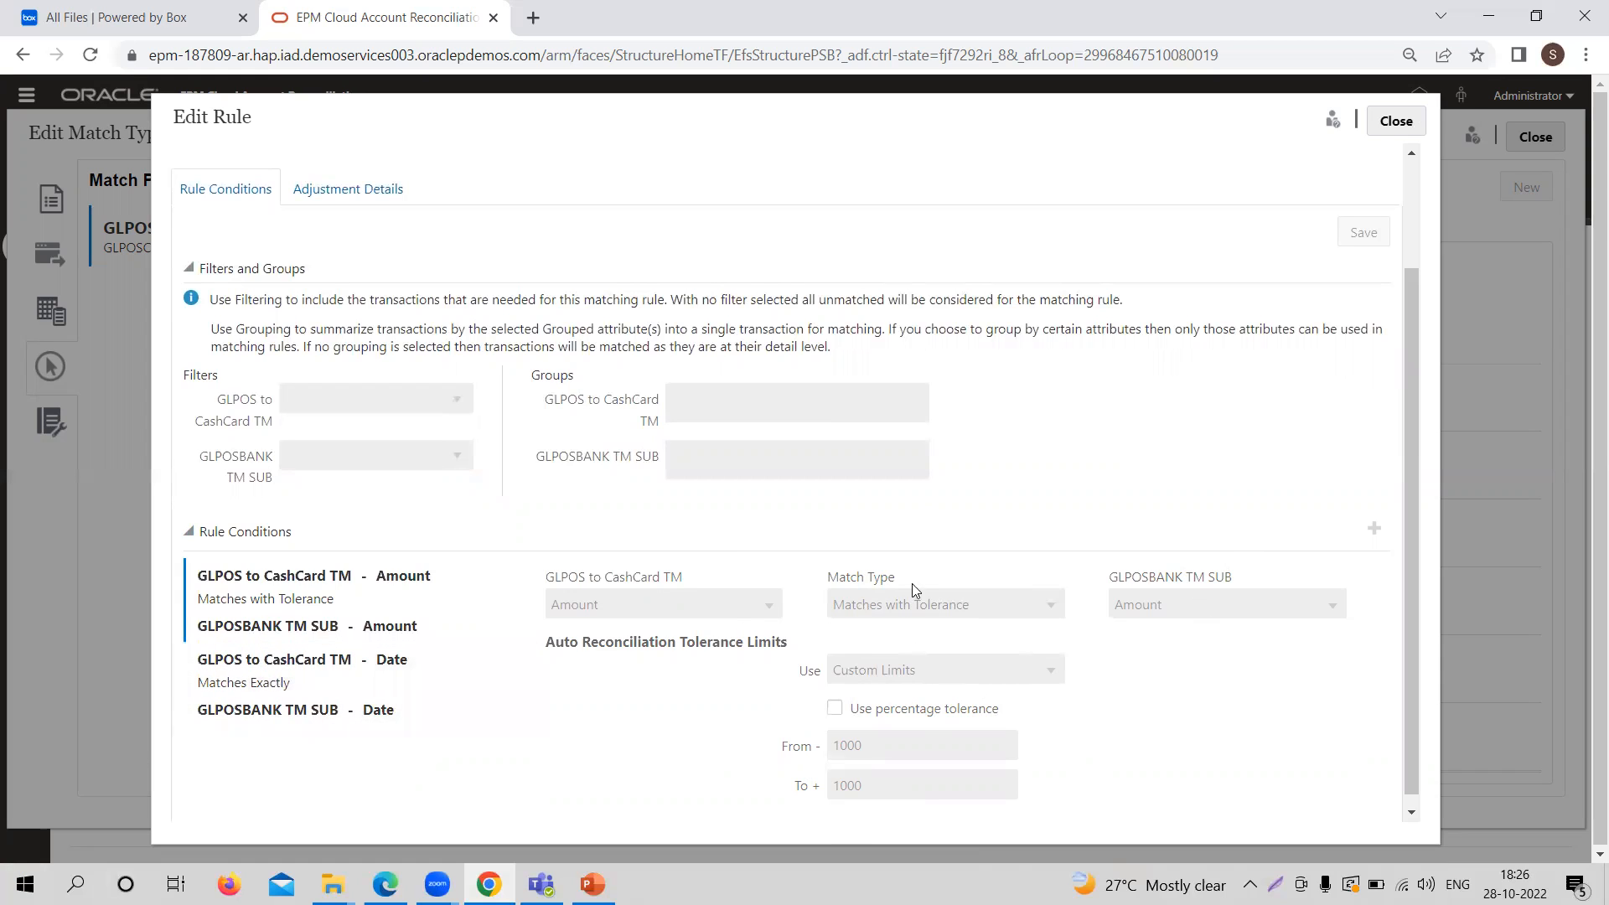
{"action": "scroll", "coordinate": [1398, 396], "scroll_direction": "up", "scroll_amount": 2}
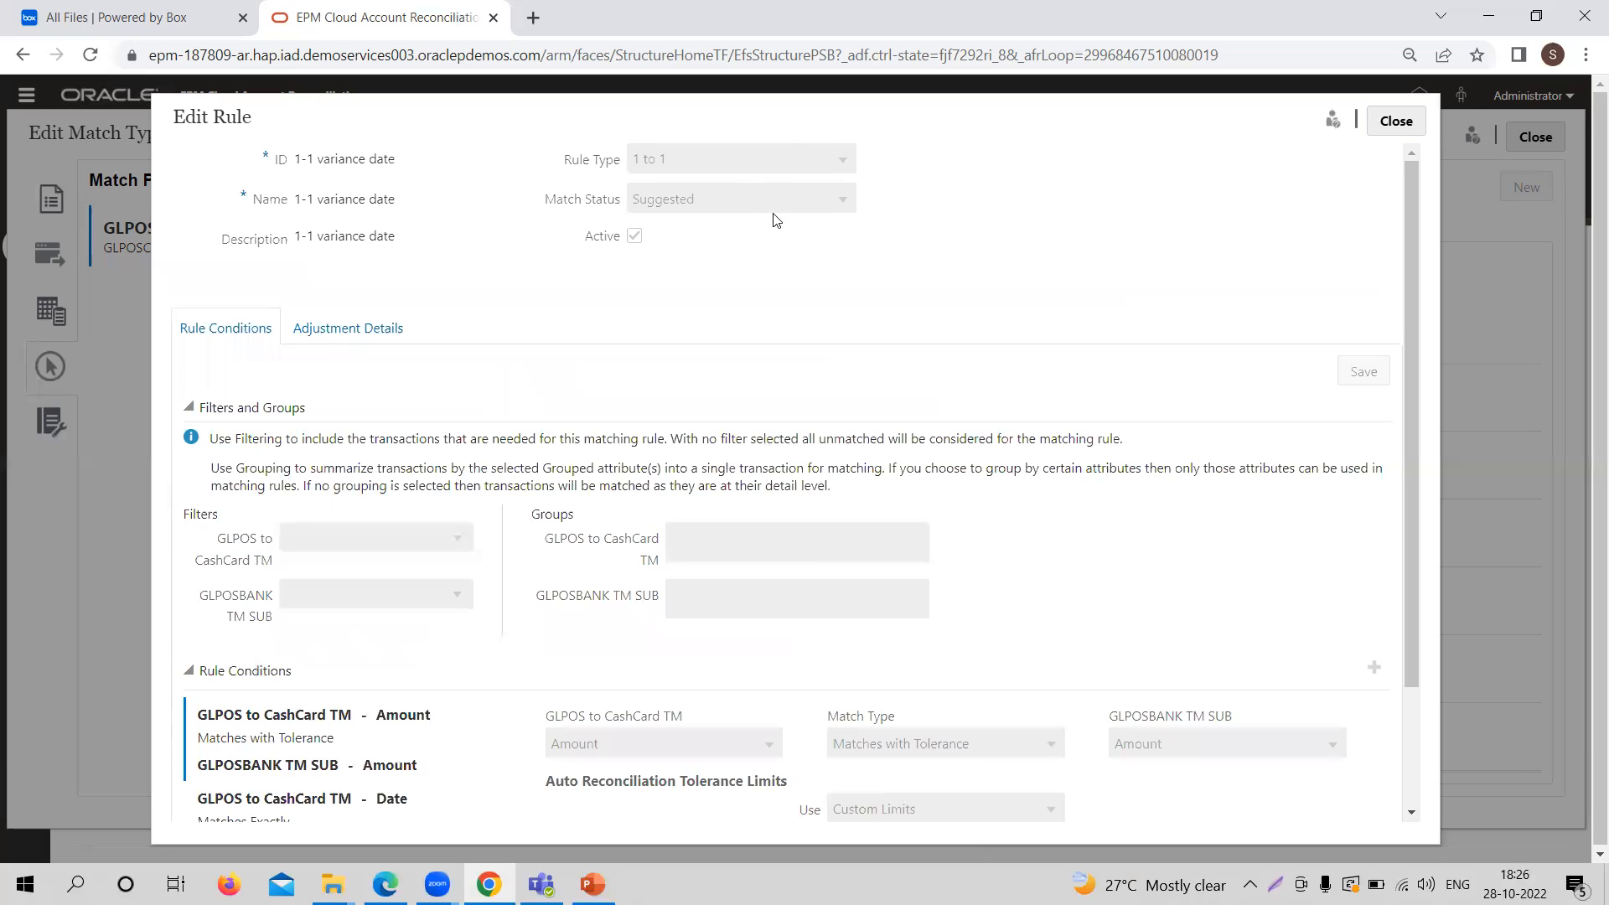
{"action": "left_click", "coordinate": [1397, 120]}
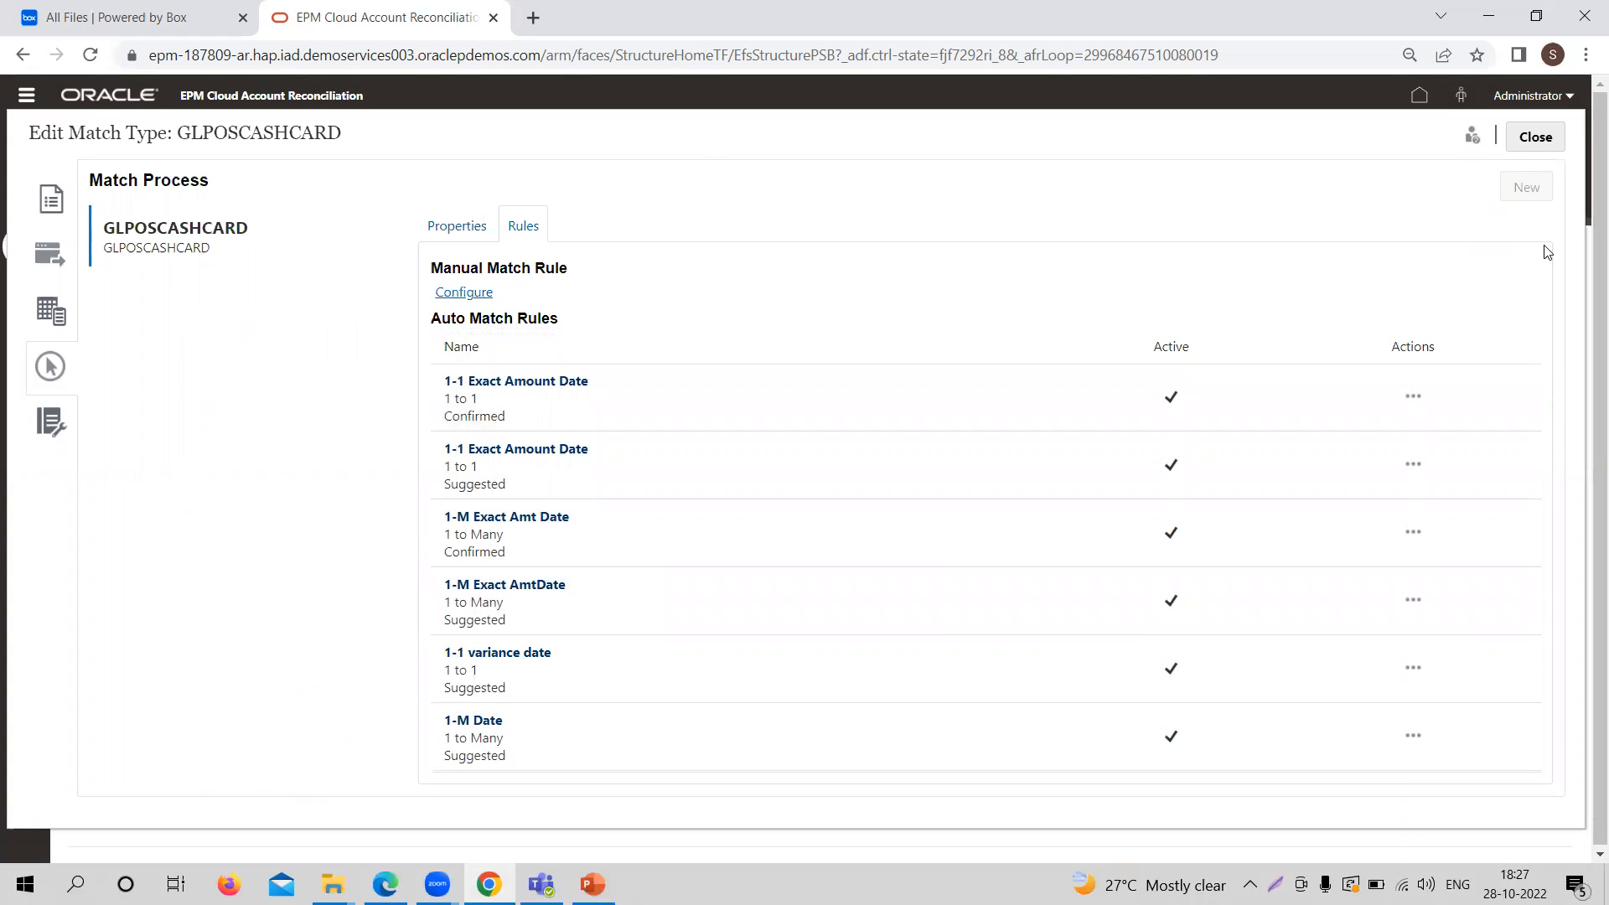
{"action": "left_click", "coordinate": [1532, 138]}
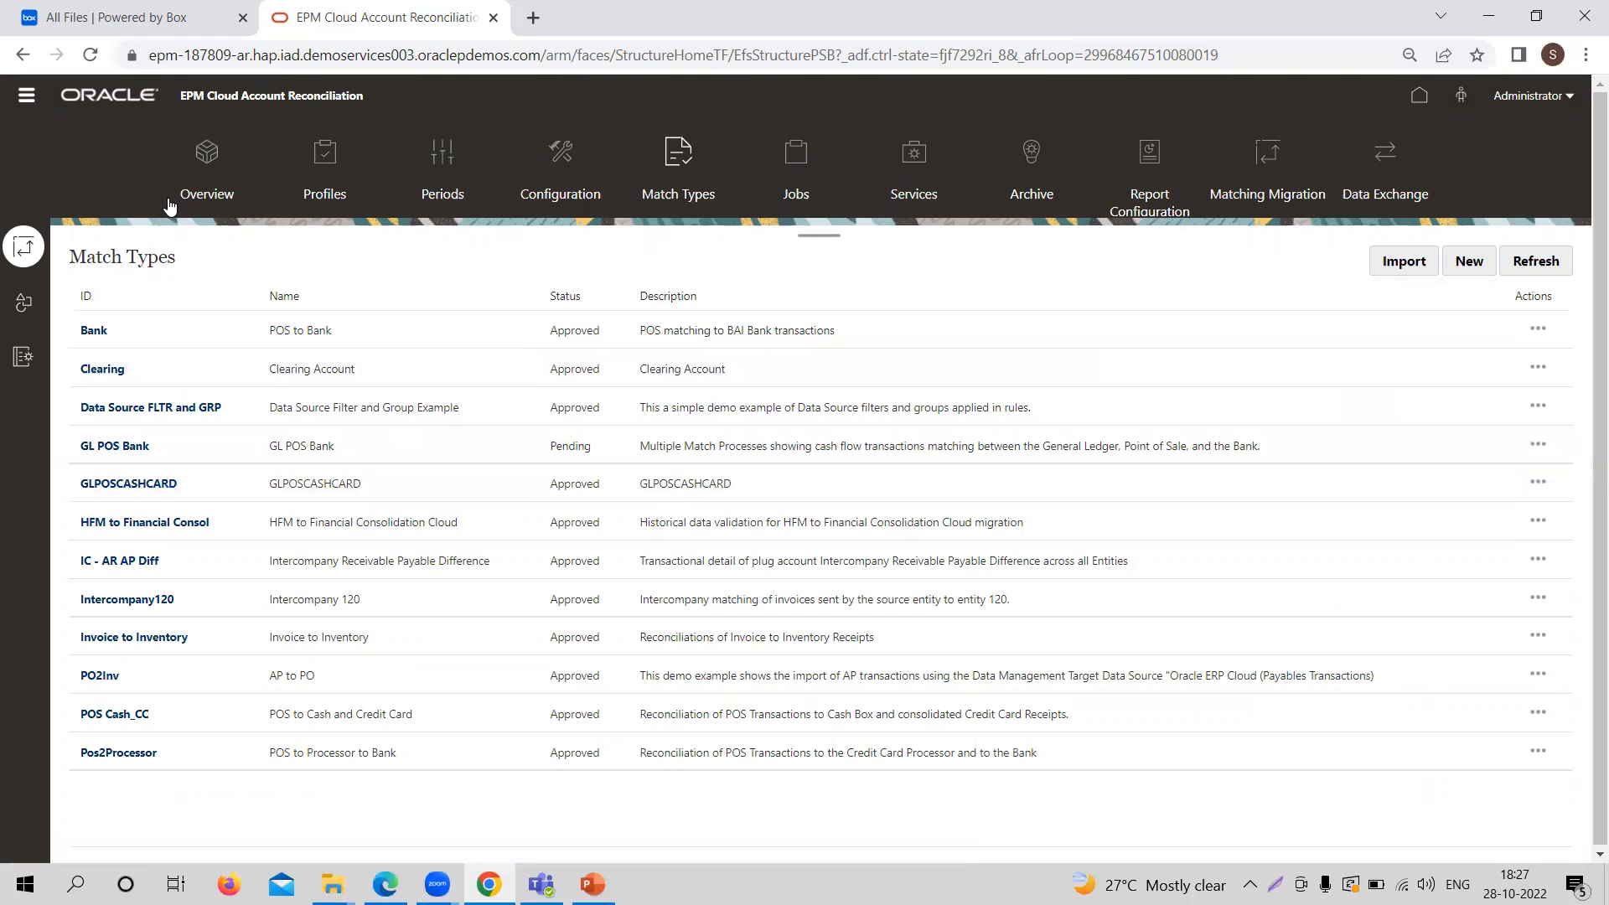
Search the reconciliation profiles for 303-glpos
{"action": "left_click", "coordinate": [567, 170]}
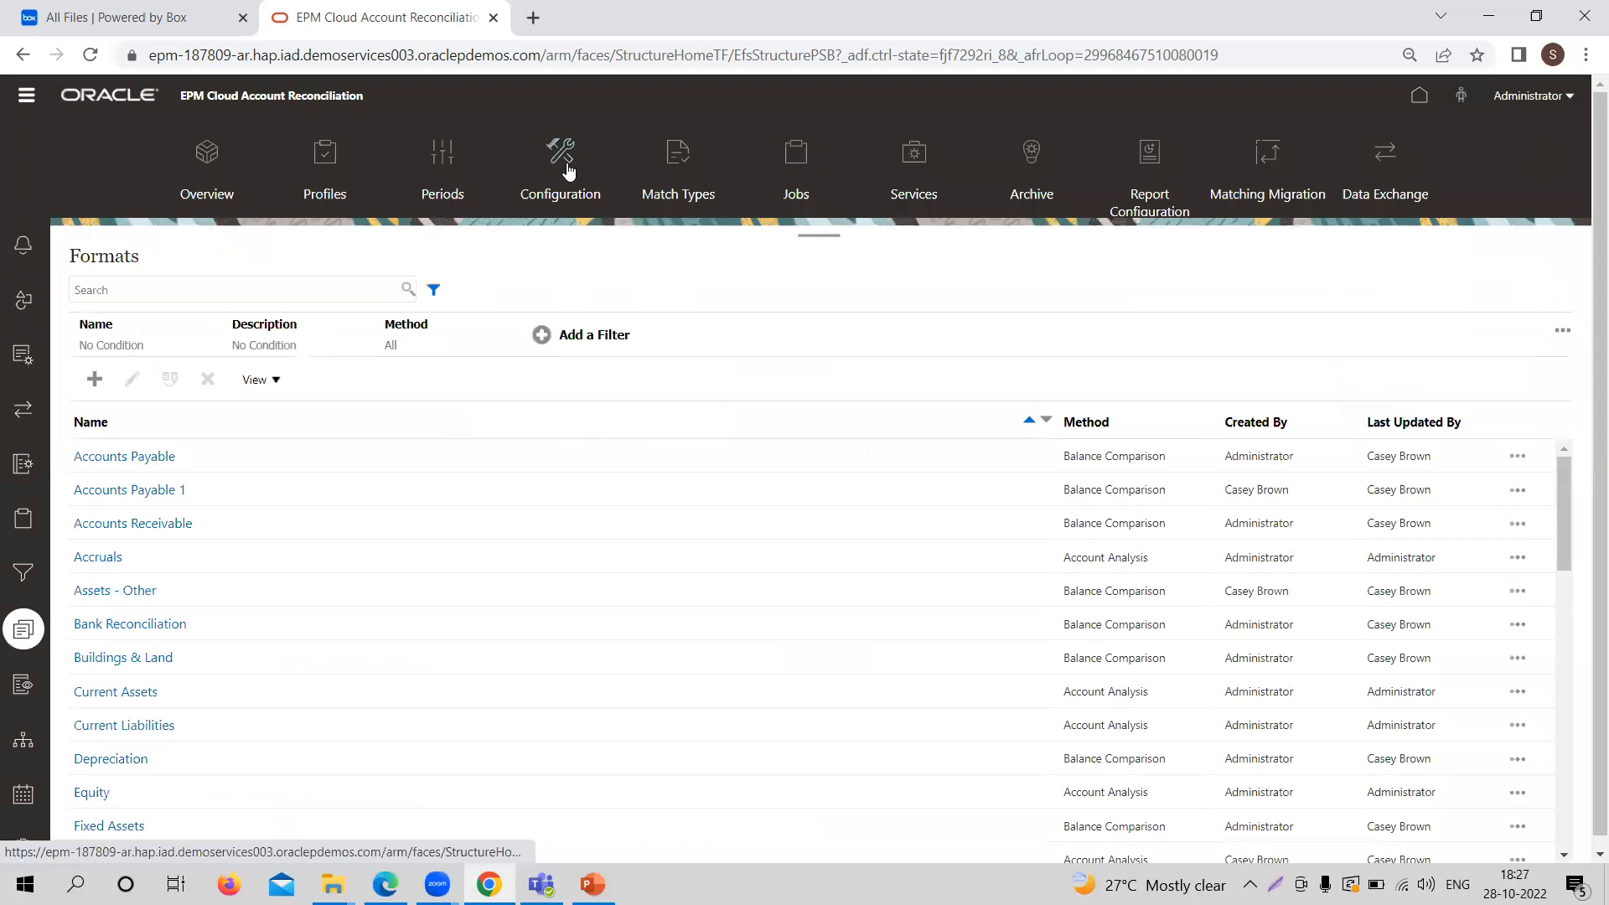
{"action": "left_click", "coordinate": [327, 153]}
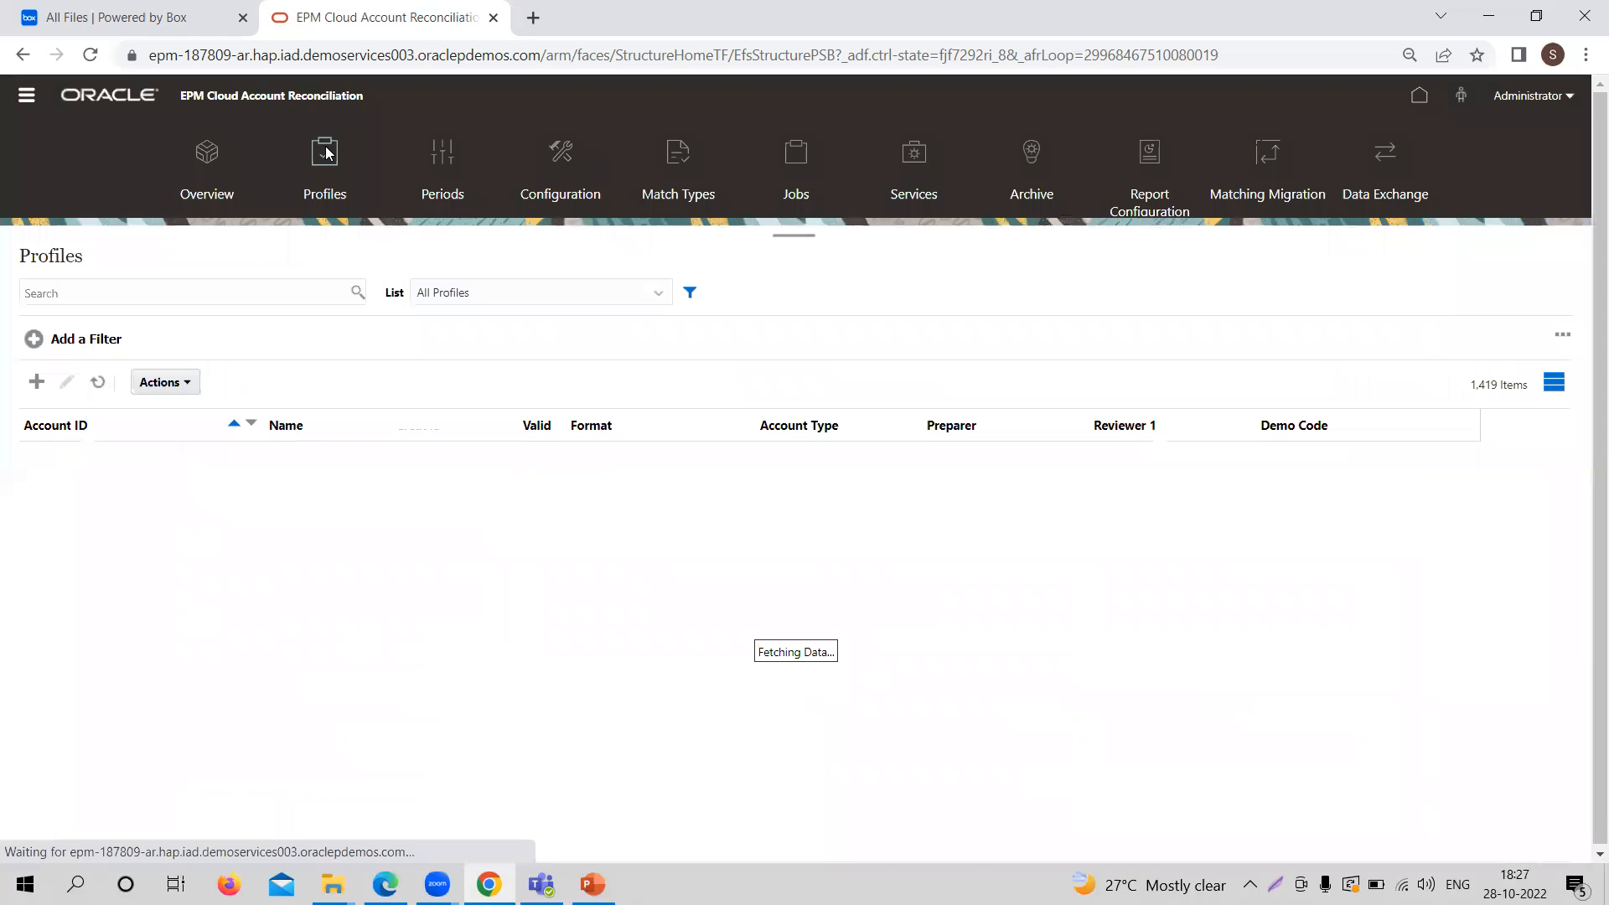
{"action": "left_click", "coordinate": [169, 292]}
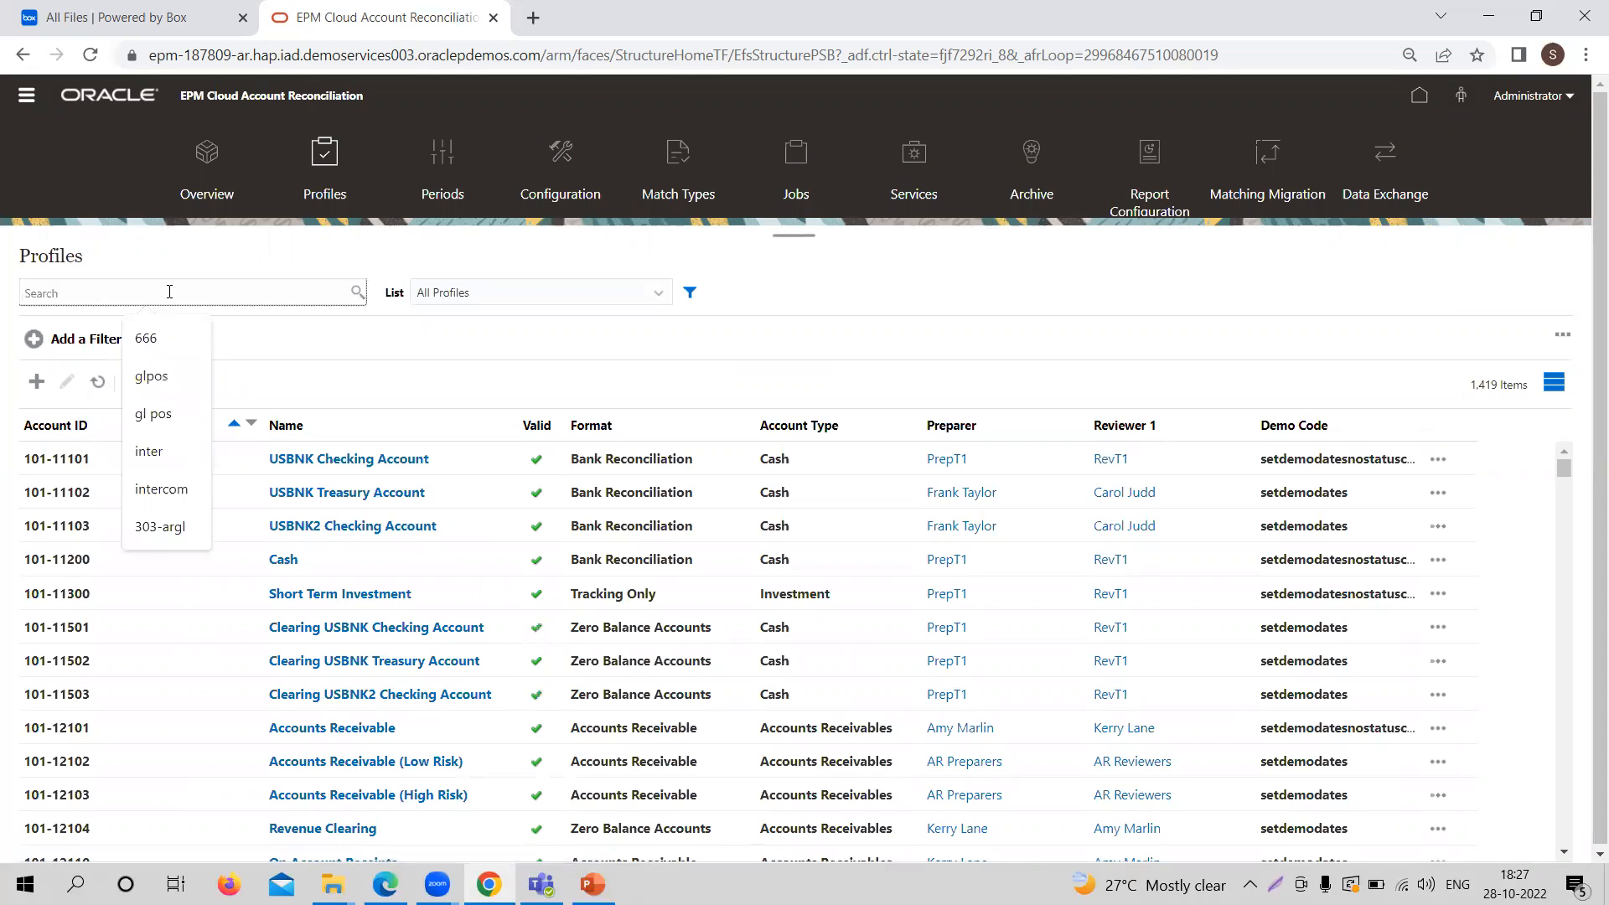
{"action": "type", "text": "303"}
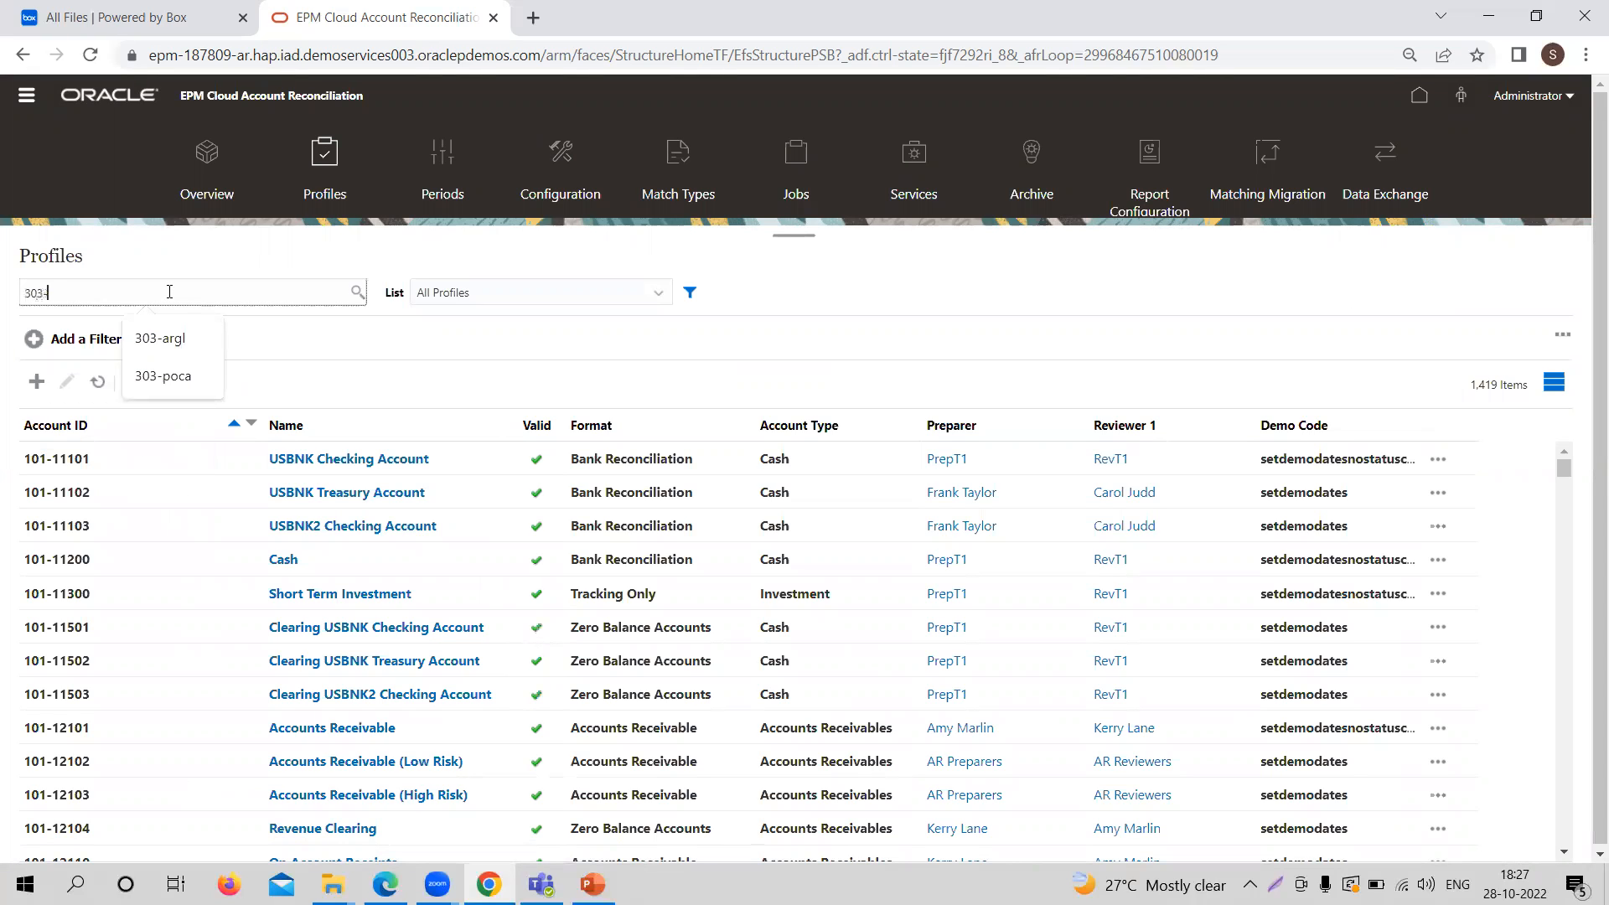
{"action": "type", "text": "-g"}
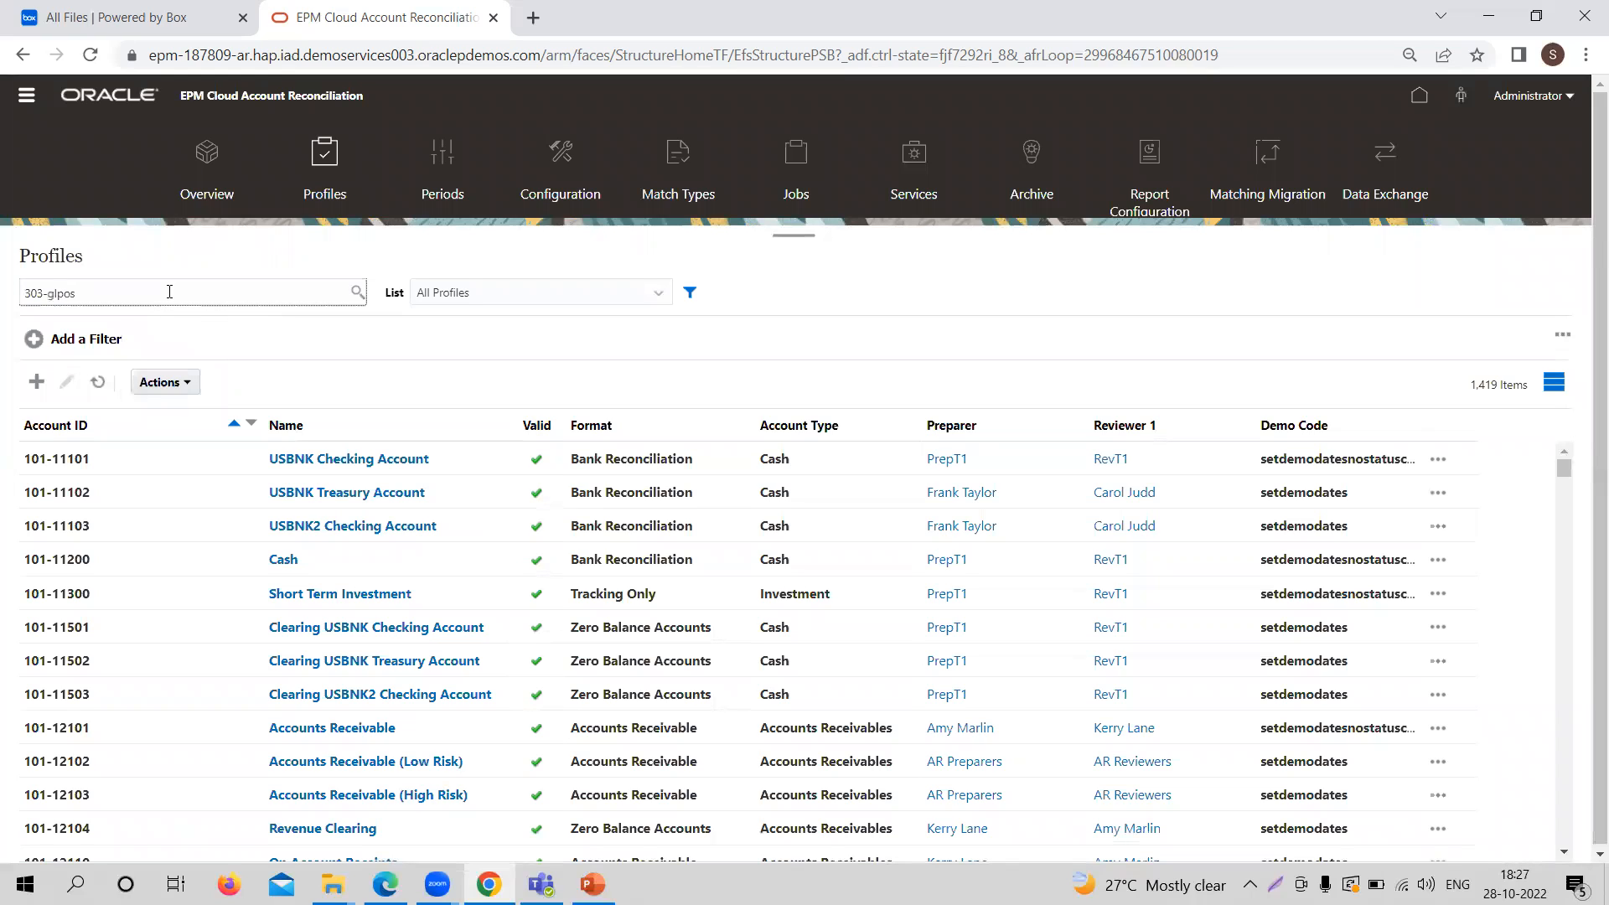
{"action": "type", "text": "lpos"}
{"action": "key", "text": "Return"}
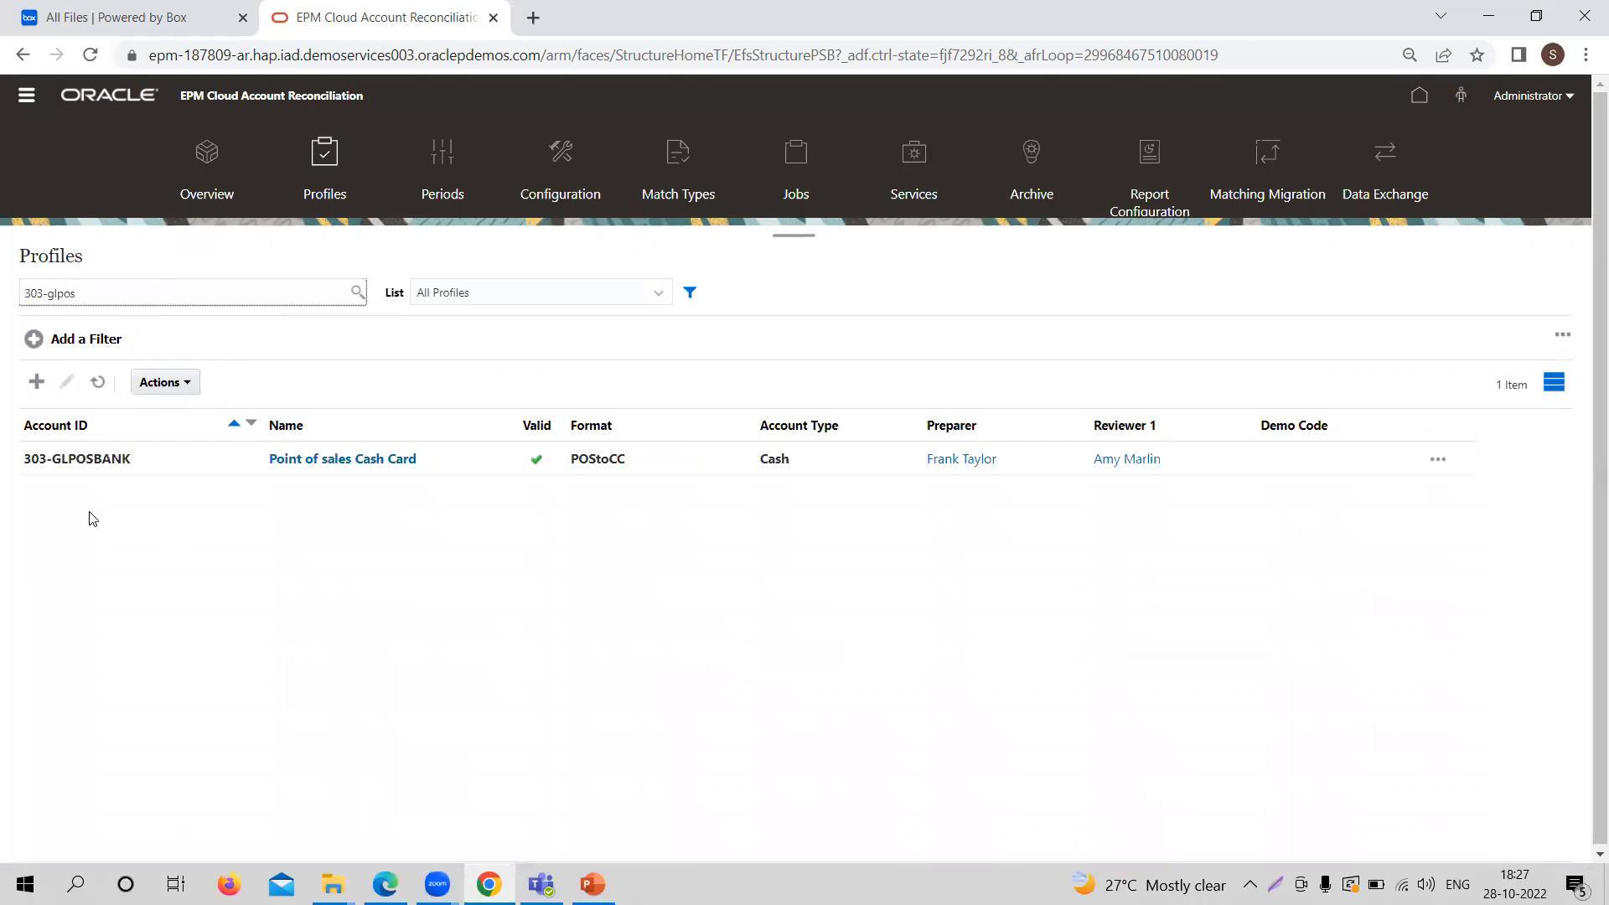
Review the Point of sales Cash Card profile's properties, format selection, workflow and currency settings, and close it without saving
{"action": "left_click", "coordinate": [370, 457]}
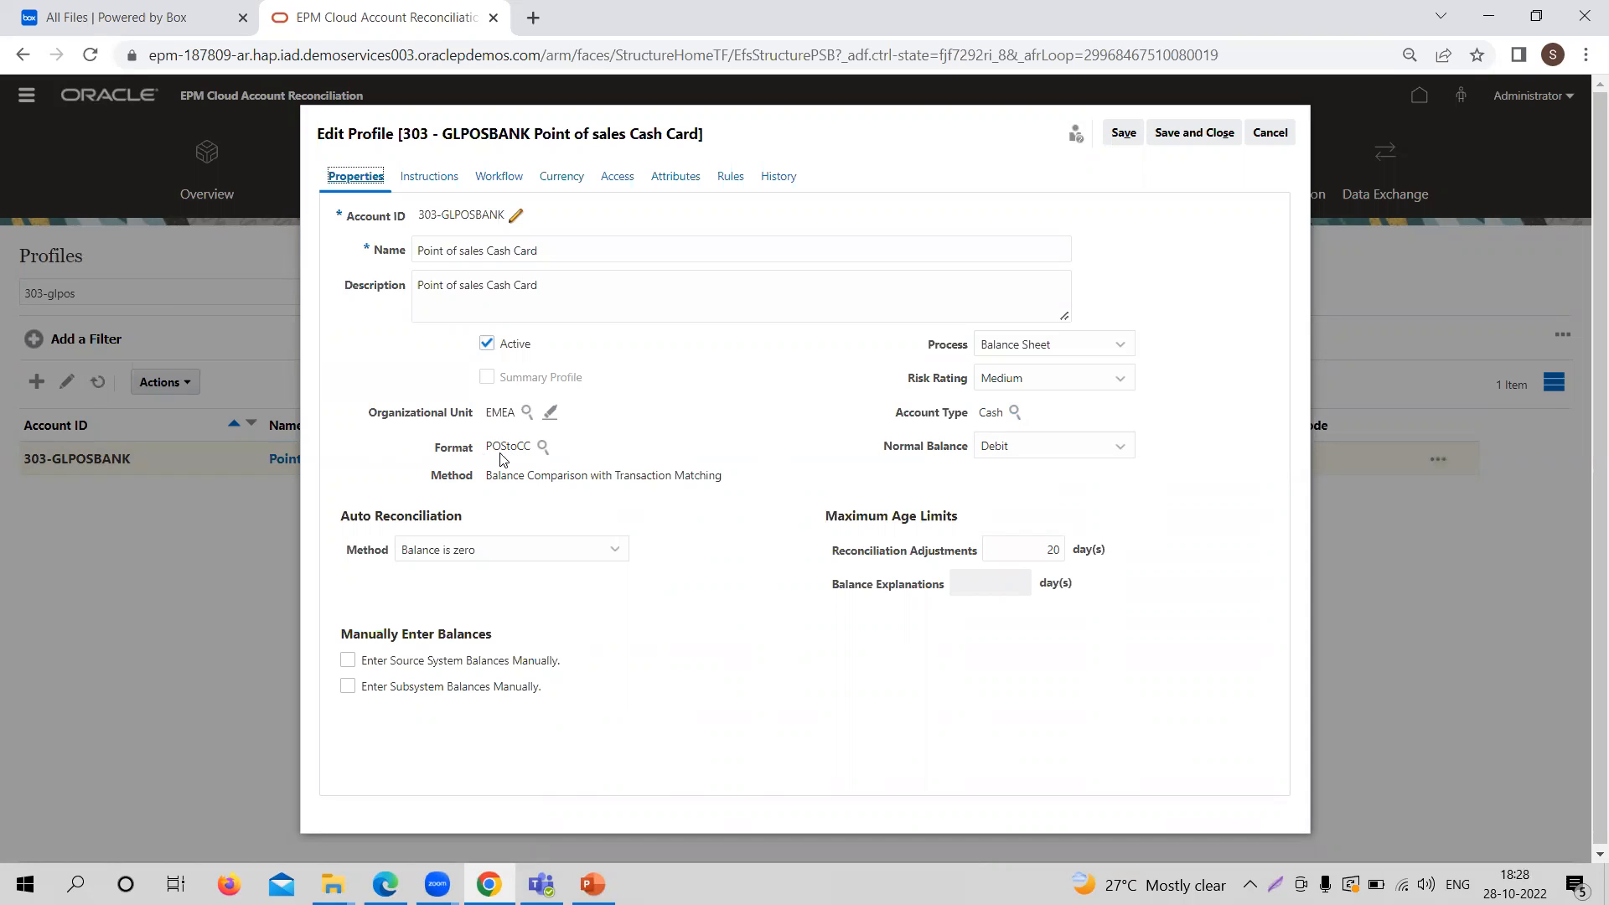
{"action": "left_click", "coordinate": [545, 447]}
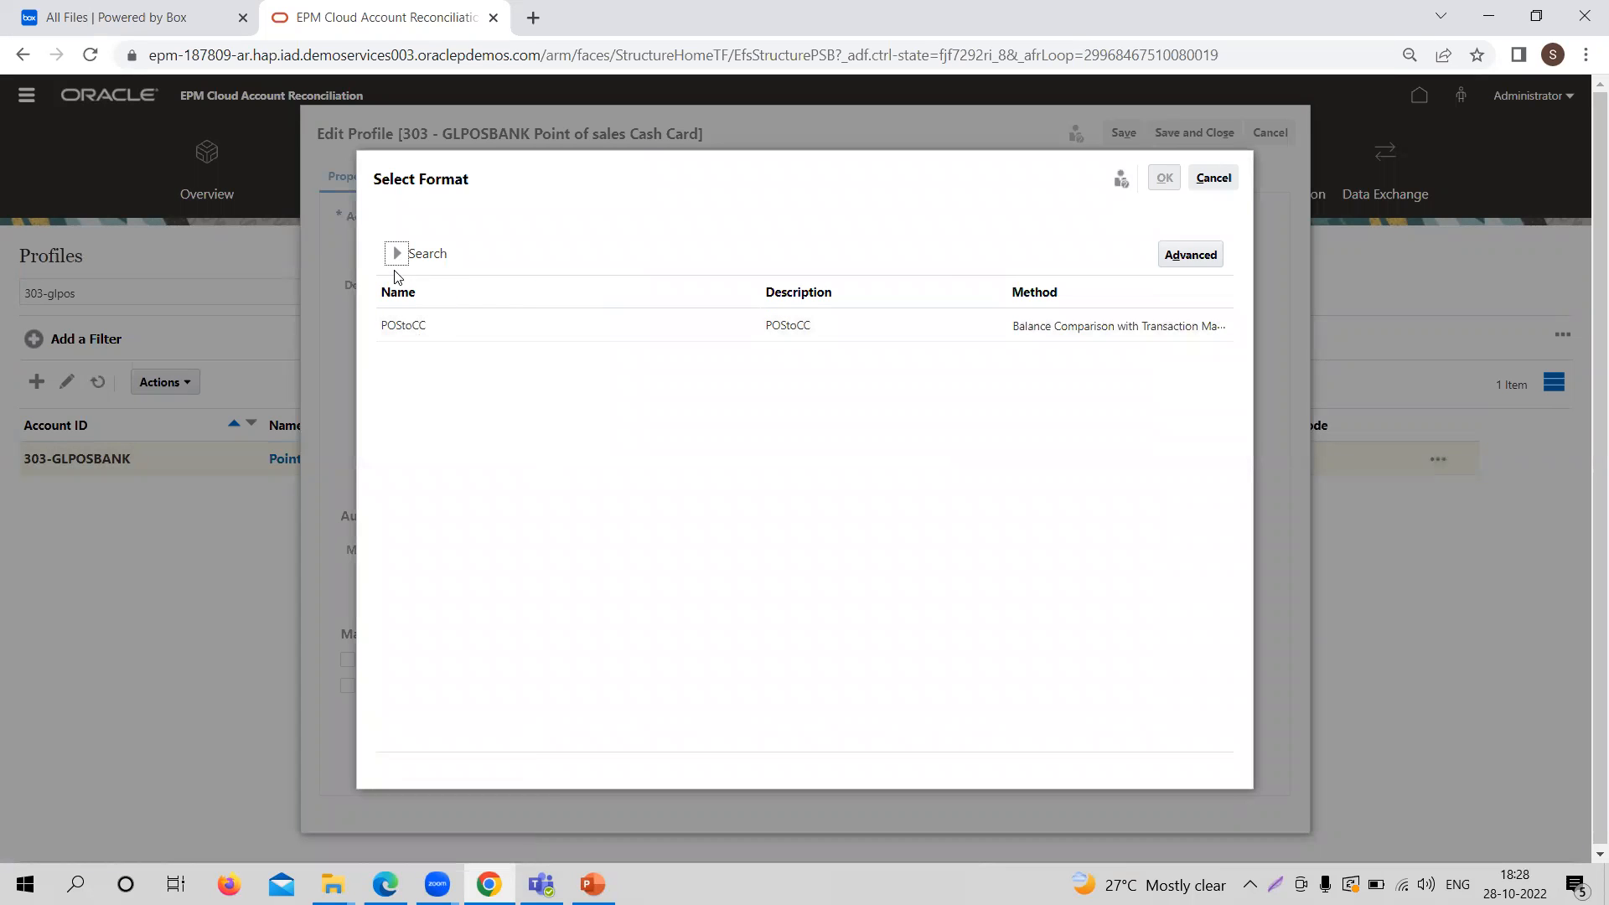
{"action": "left_click", "coordinate": [1220, 182]}
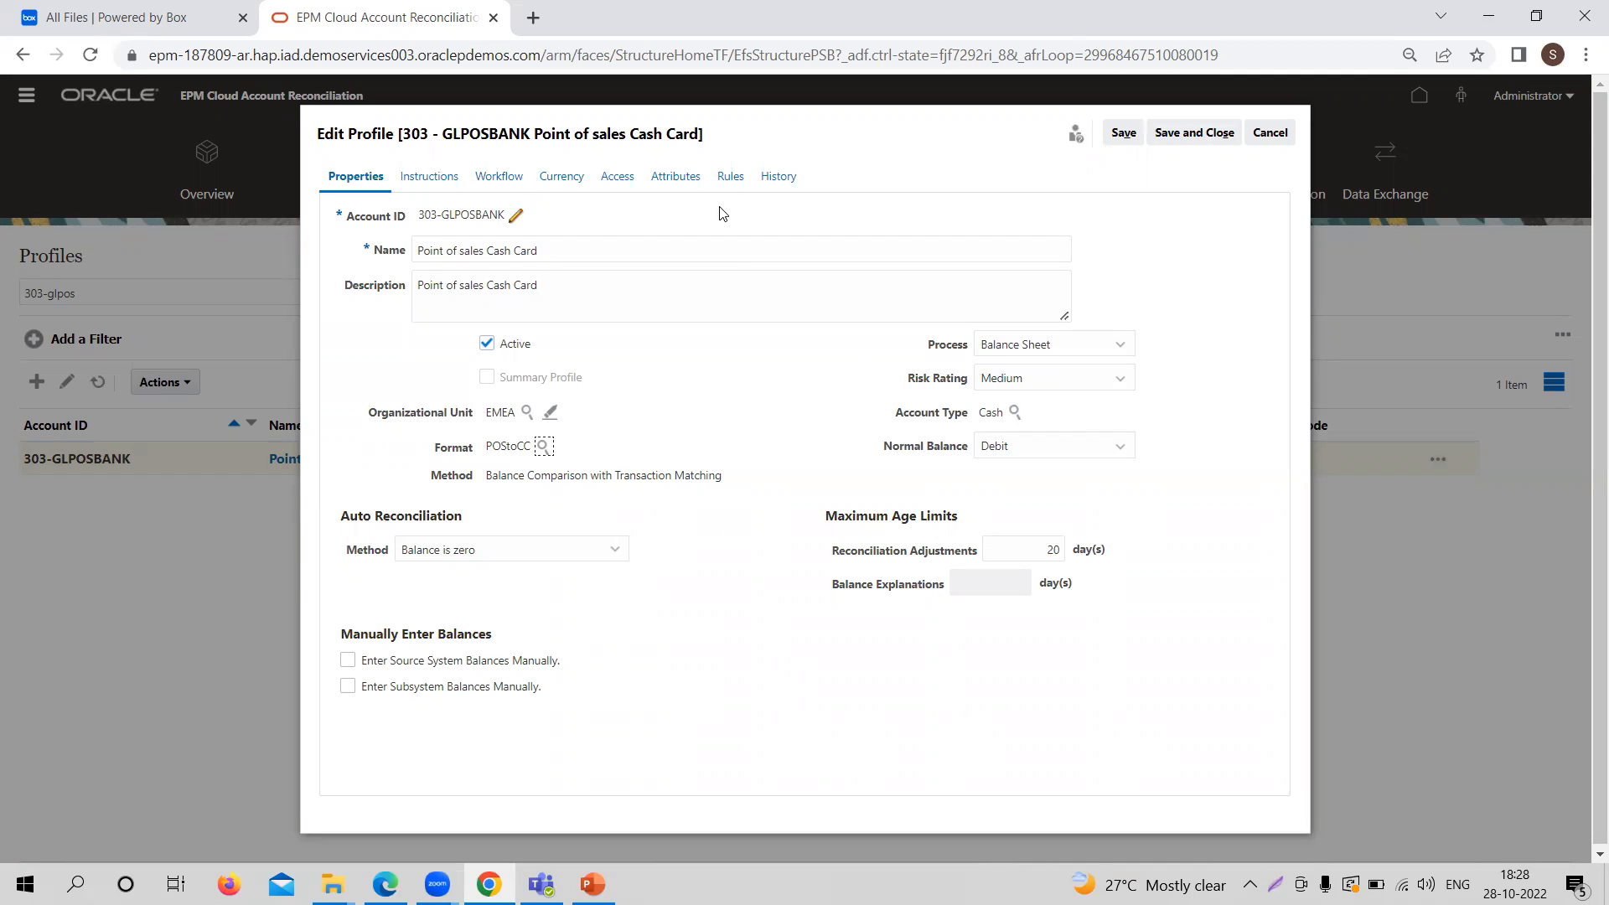
{"action": "left_click", "coordinate": [500, 178]}
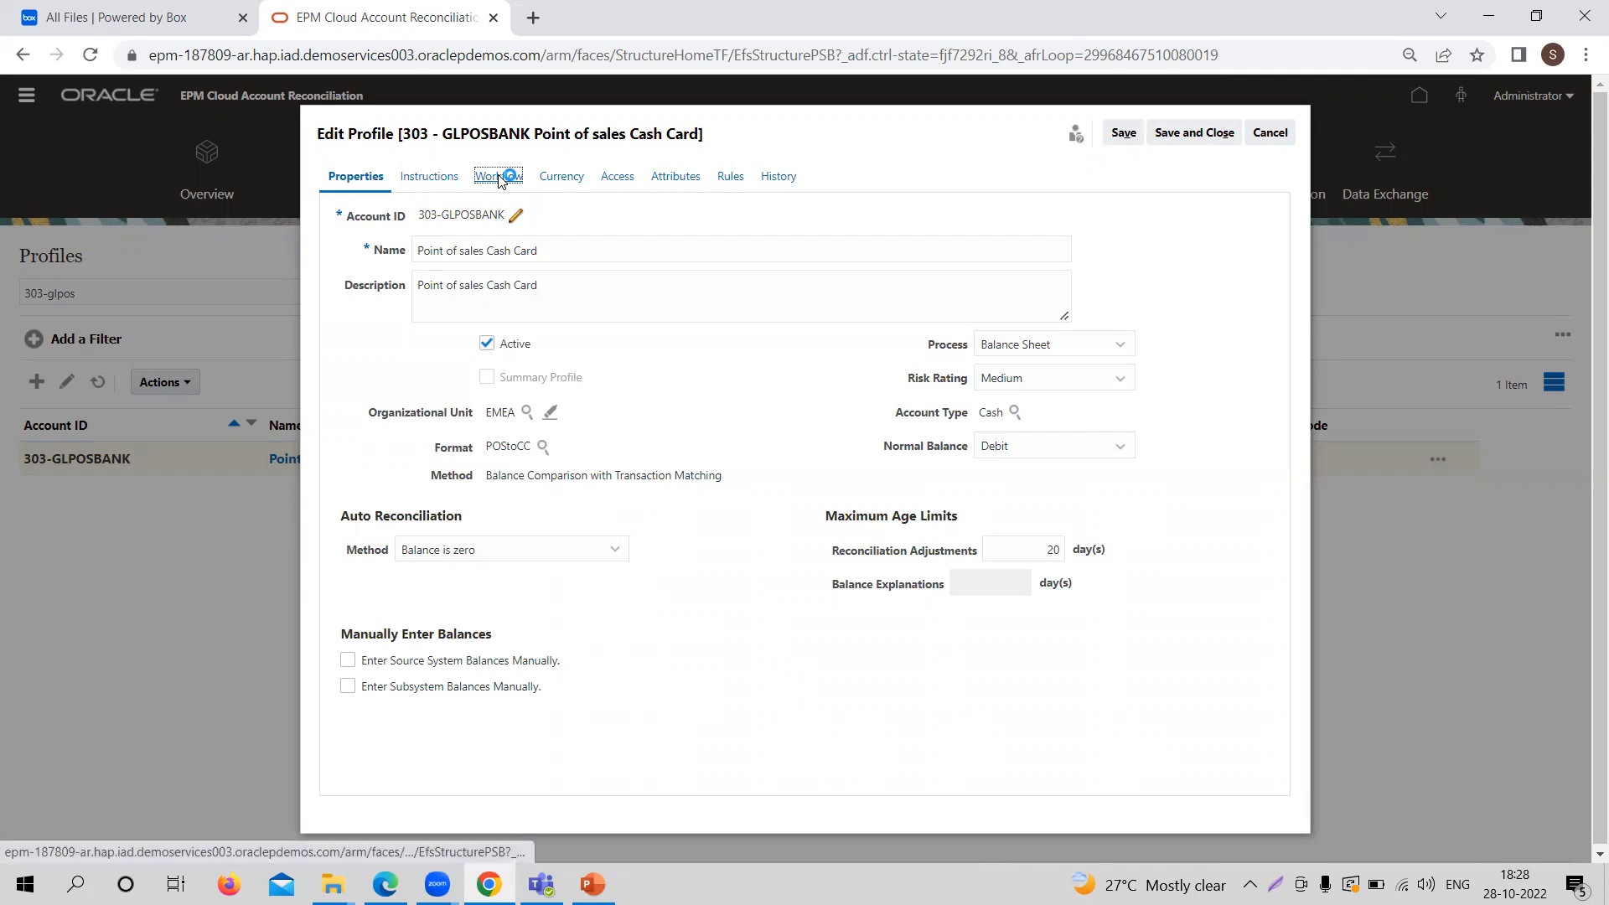
{"action": "left_click", "coordinate": [559, 180]}
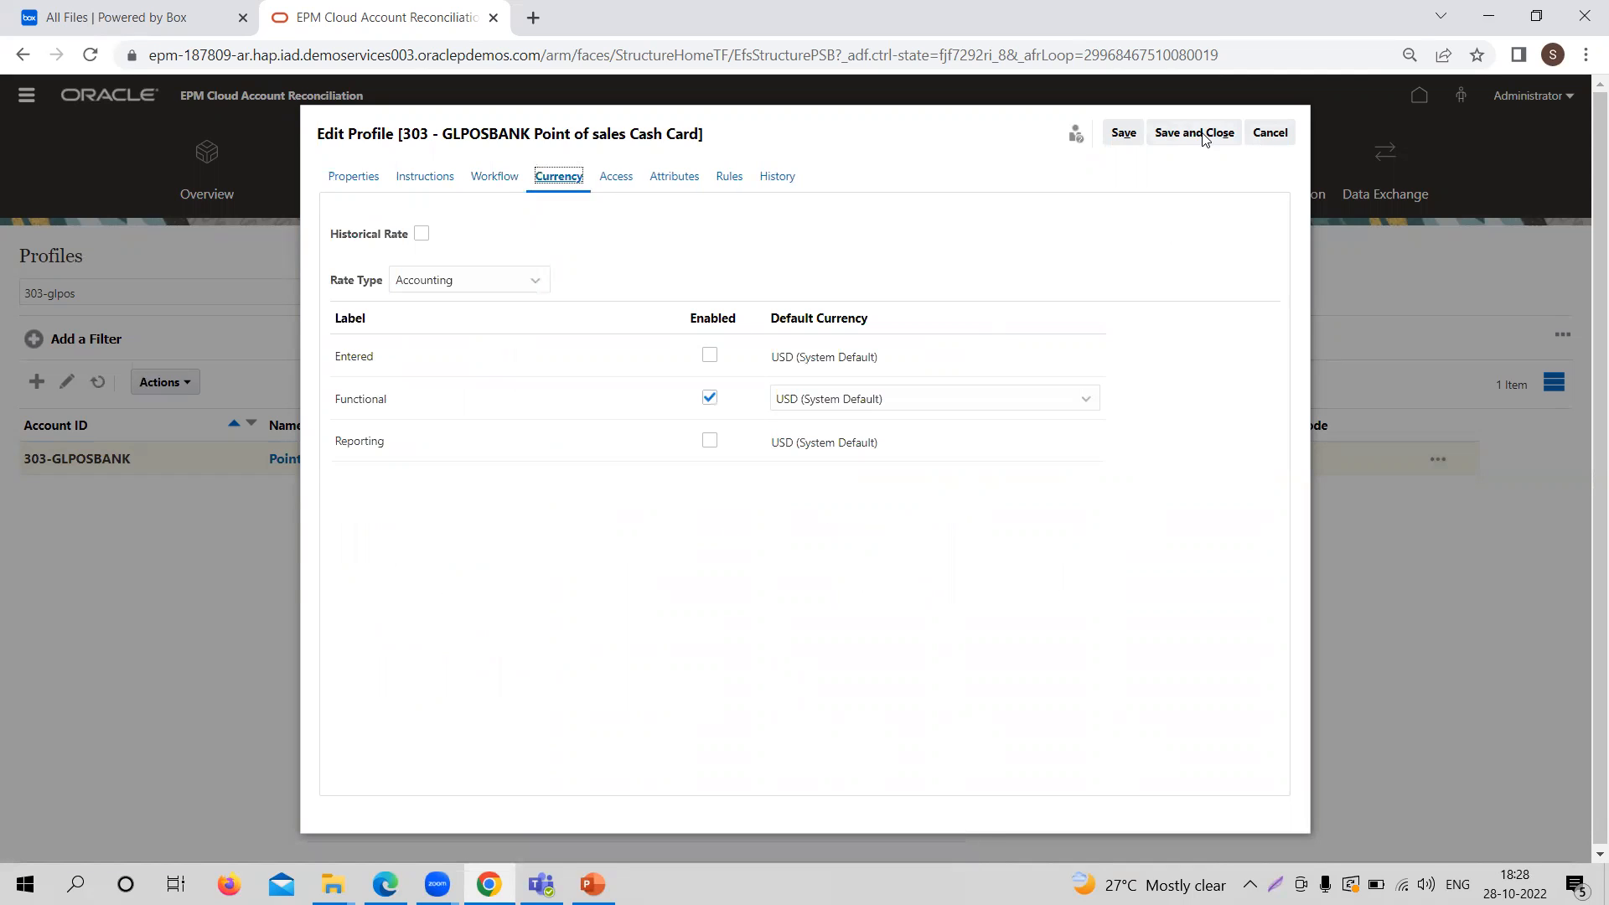
{"action": "left_click", "coordinate": [1260, 136]}
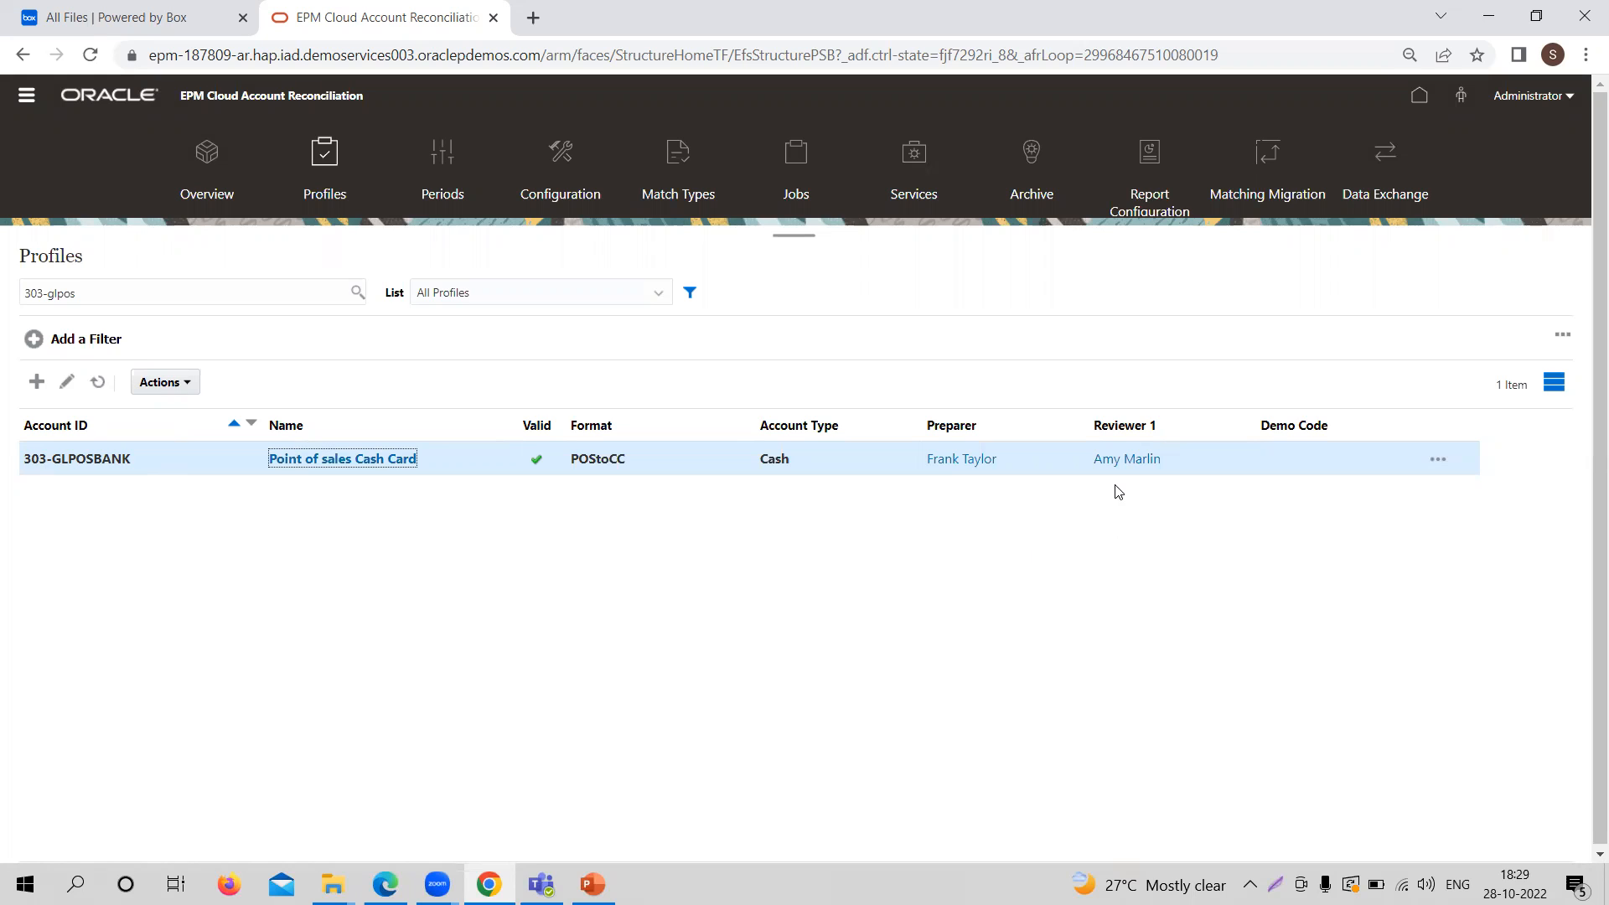
Review the job lists for Transaction Matching and Reconciliation Compliance, and return to the Transaction Matching jobs
{"action": "left_click", "coordinate": [800, 162]}
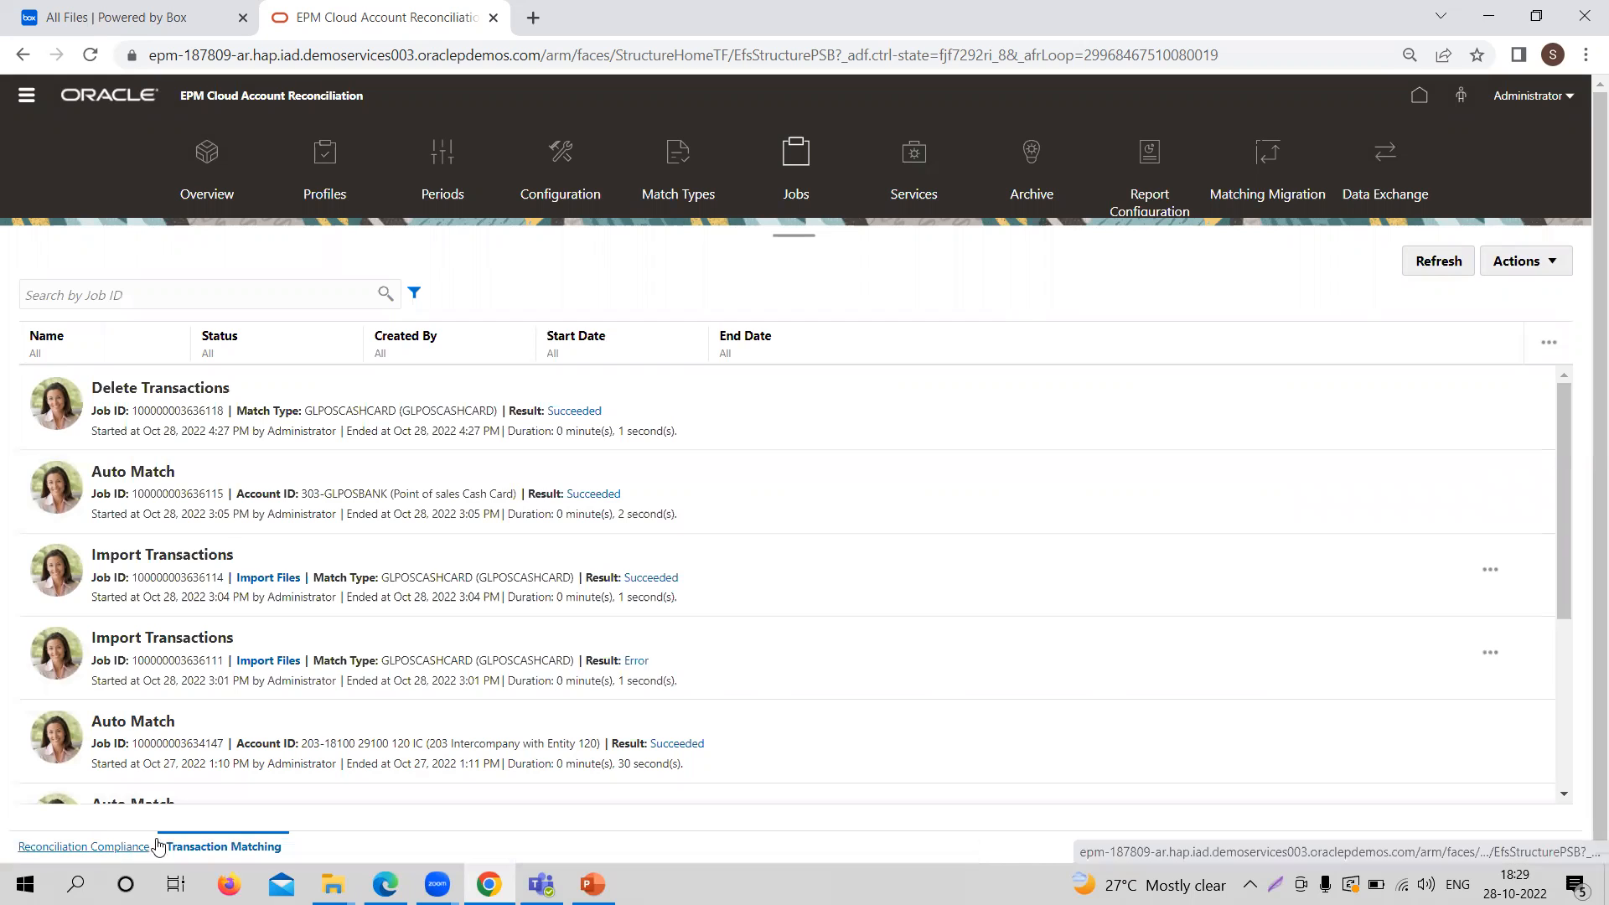
{"action": "left_click", "coordinate": [107, 848]}
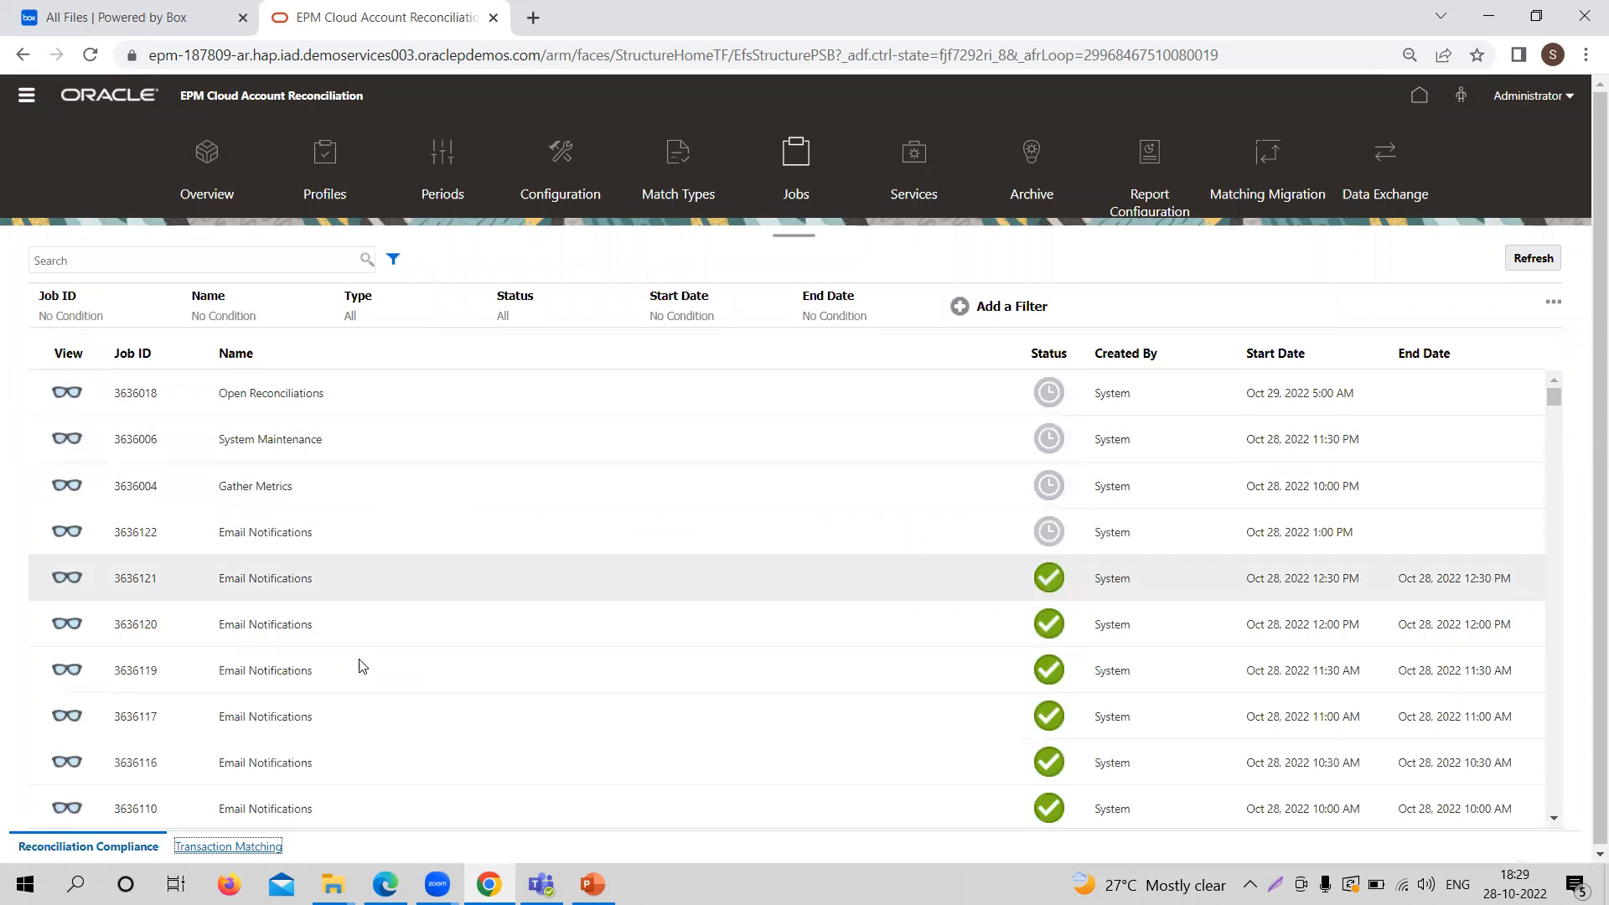
{"action": "left_click", "coordinate": [242, 848]}
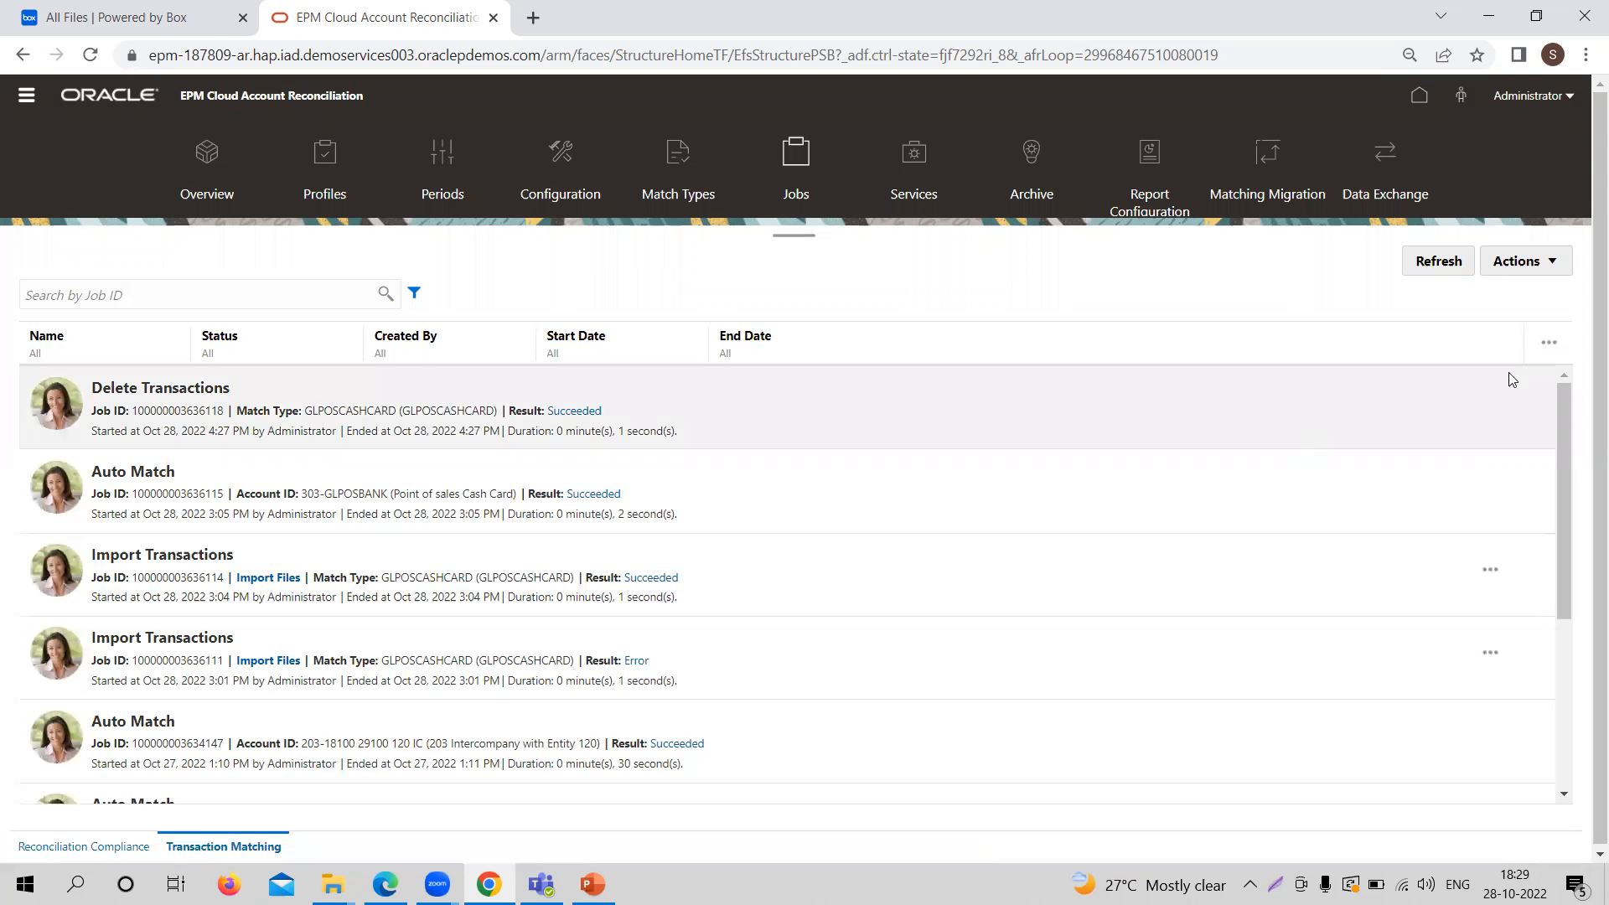
Start a transaction import for the GLPOSCASHCARD match type with the date format dd-MMM-yy
{"action": "left_click", "coordinate": [1547, 264]}
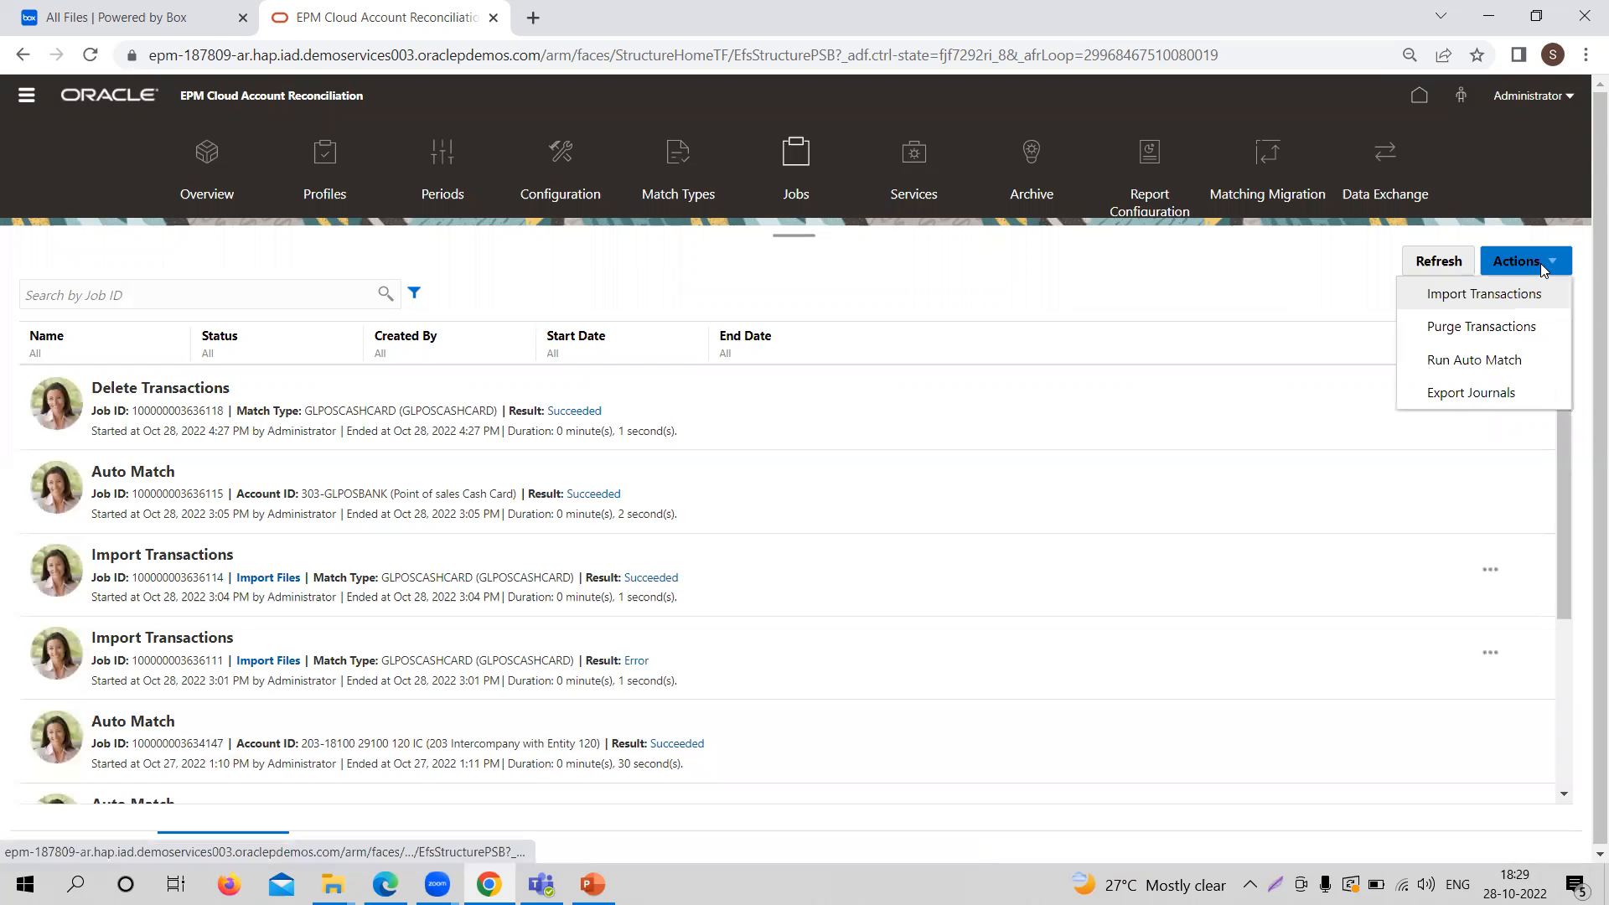
{"action": "left_click", "coordinate": [1480, 295]}
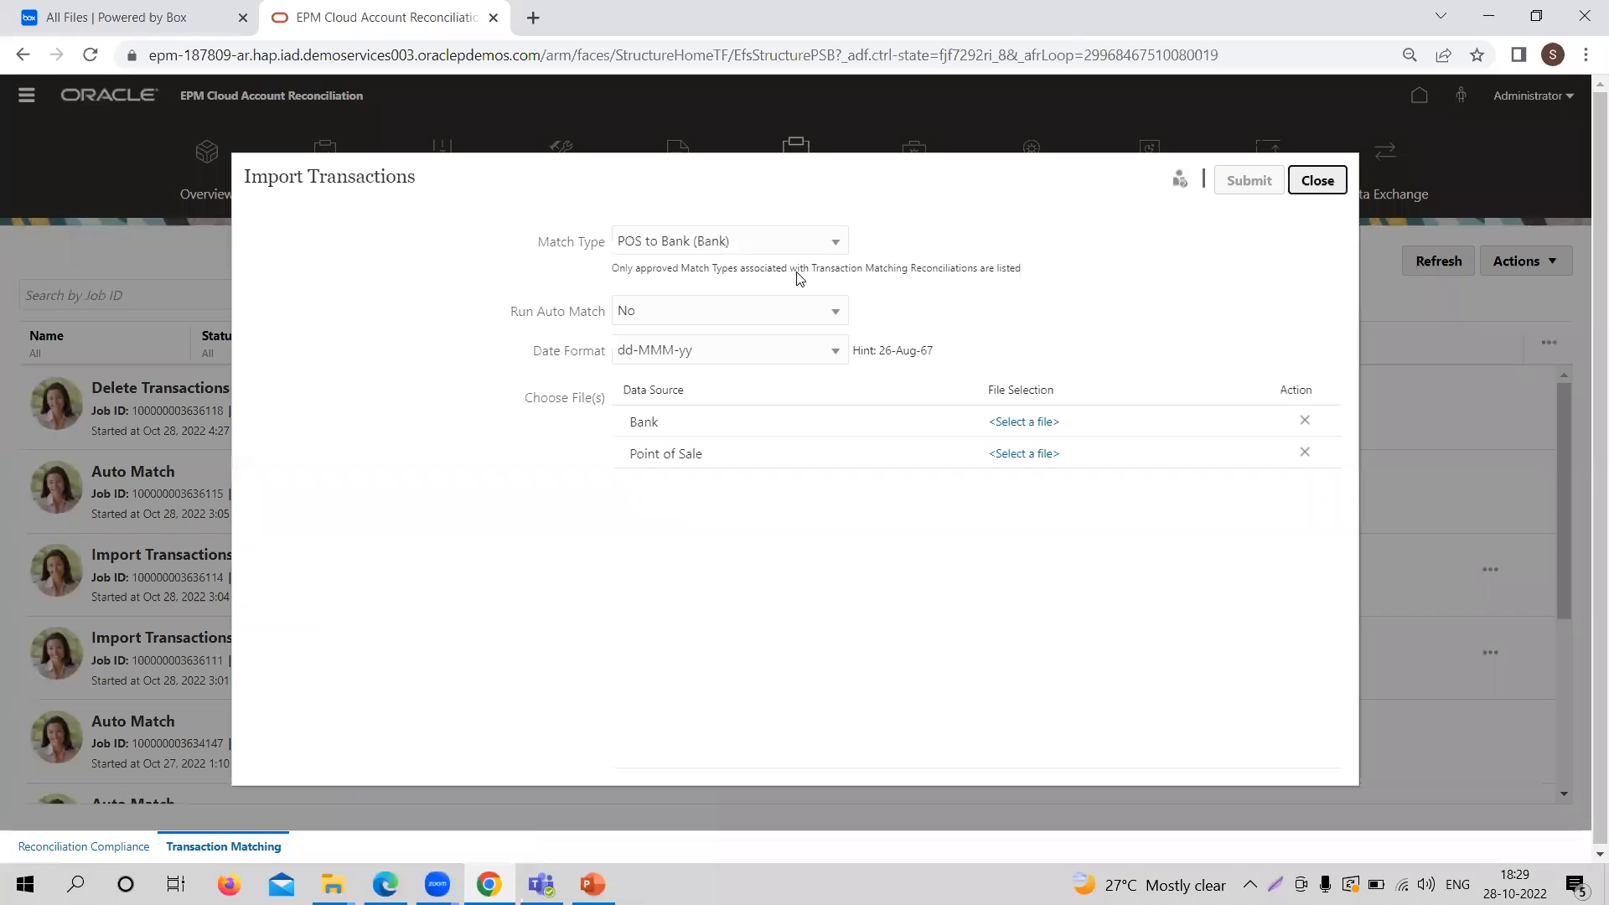
{"action": "left_click", "coordinate": [771, 245]}
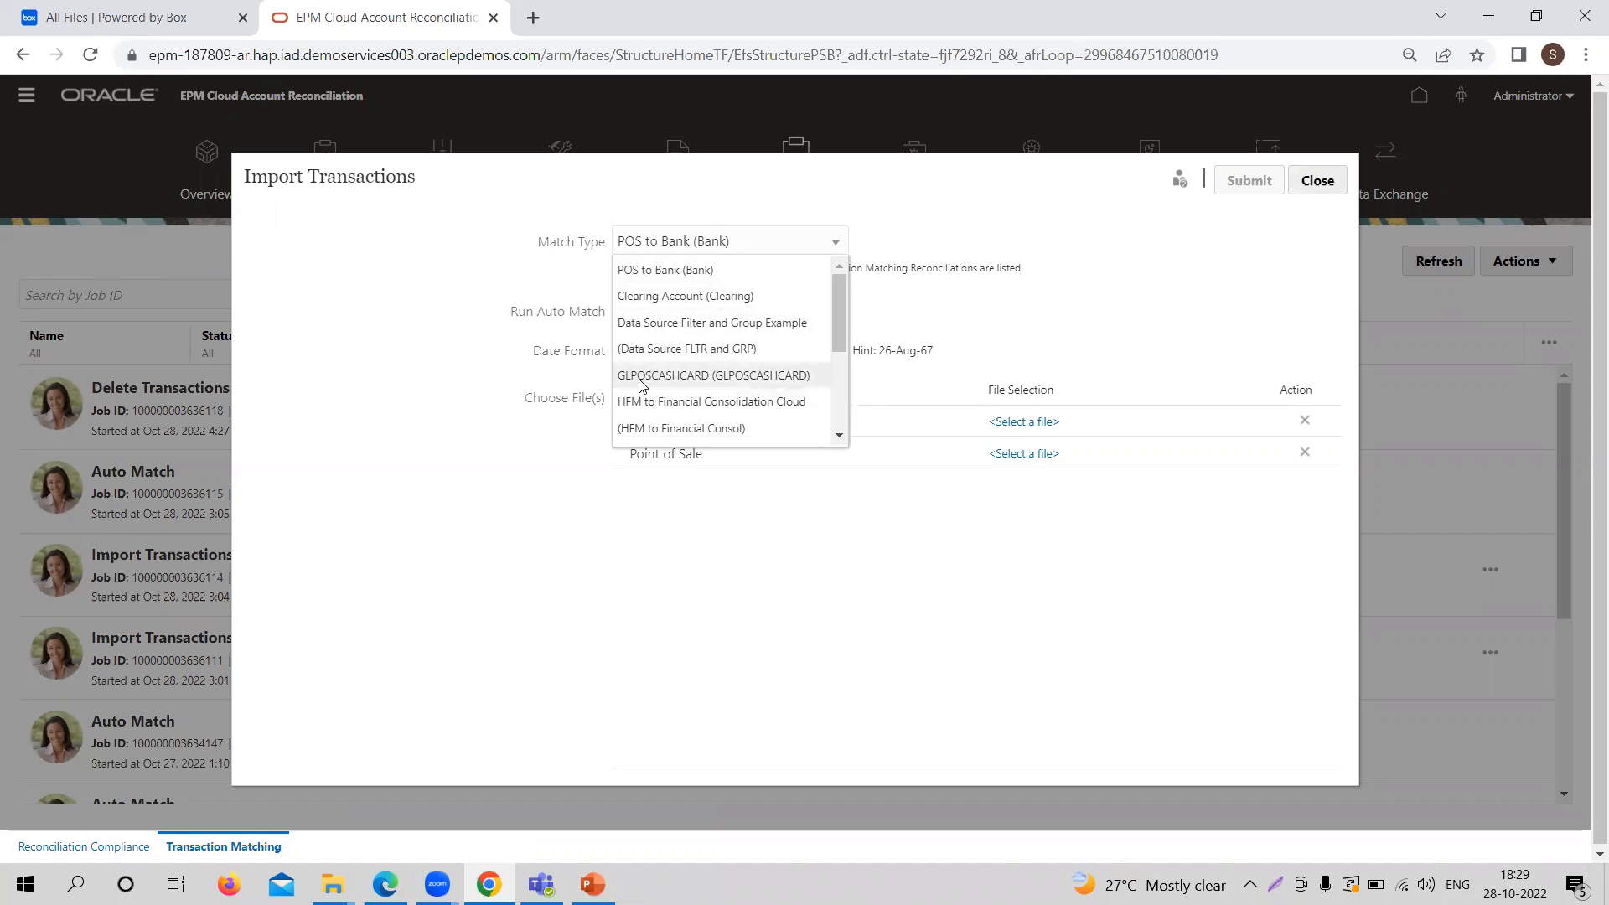
{"action": "left_click", "coordinate": [700, 379]}
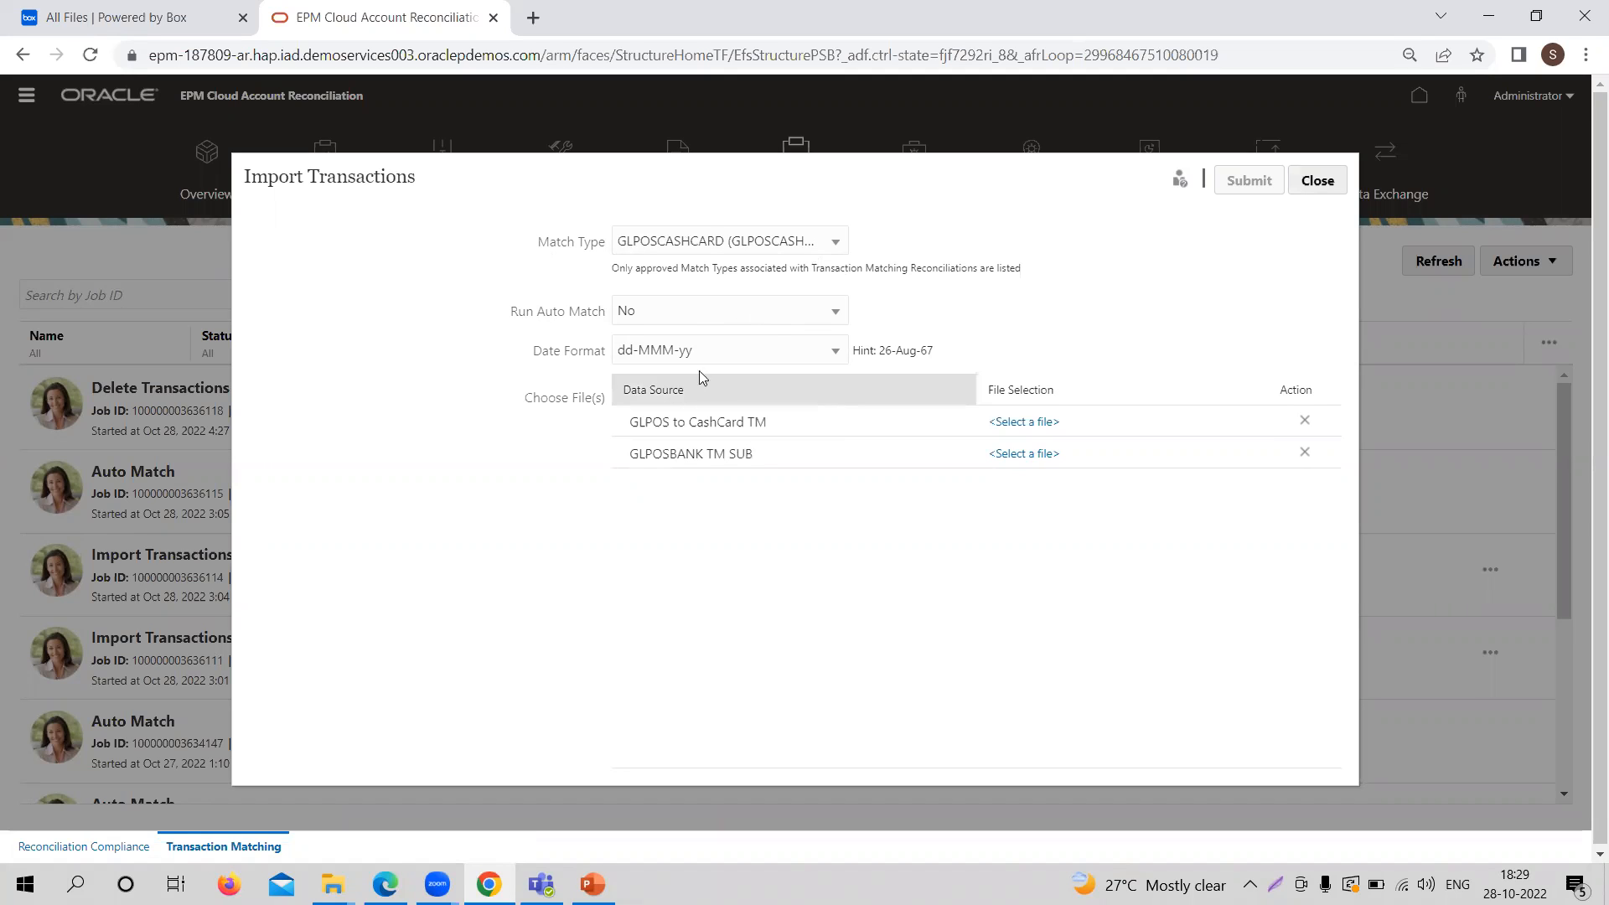
{"action": "left_click", "coordinate": [717, 354]}
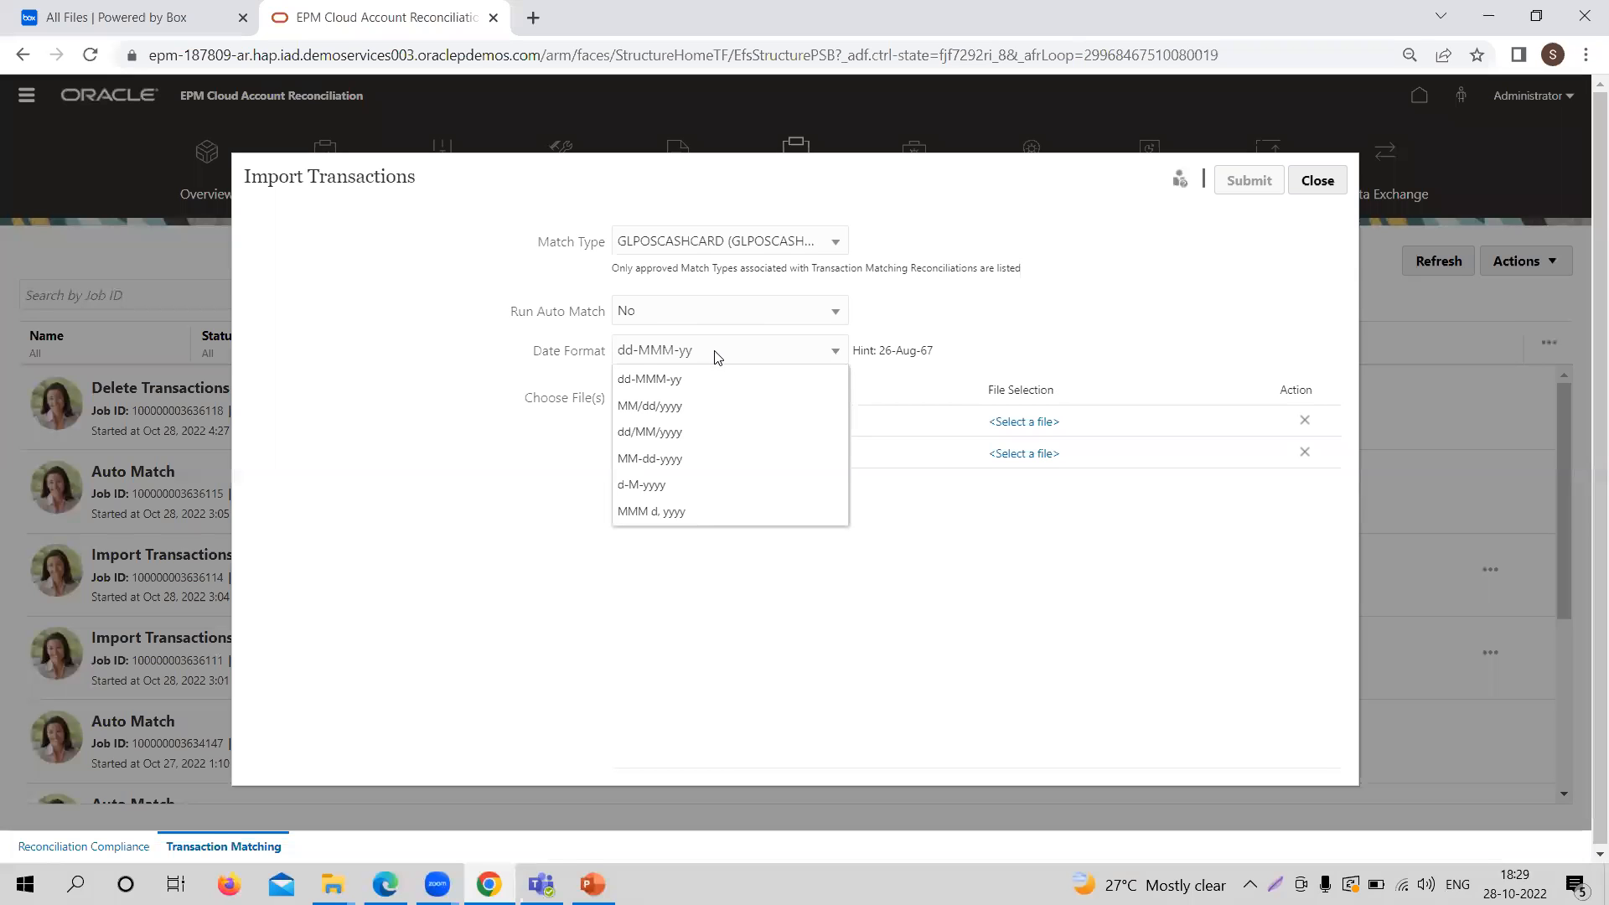
{"action": "left_click", "coordinate": [685, 383]}
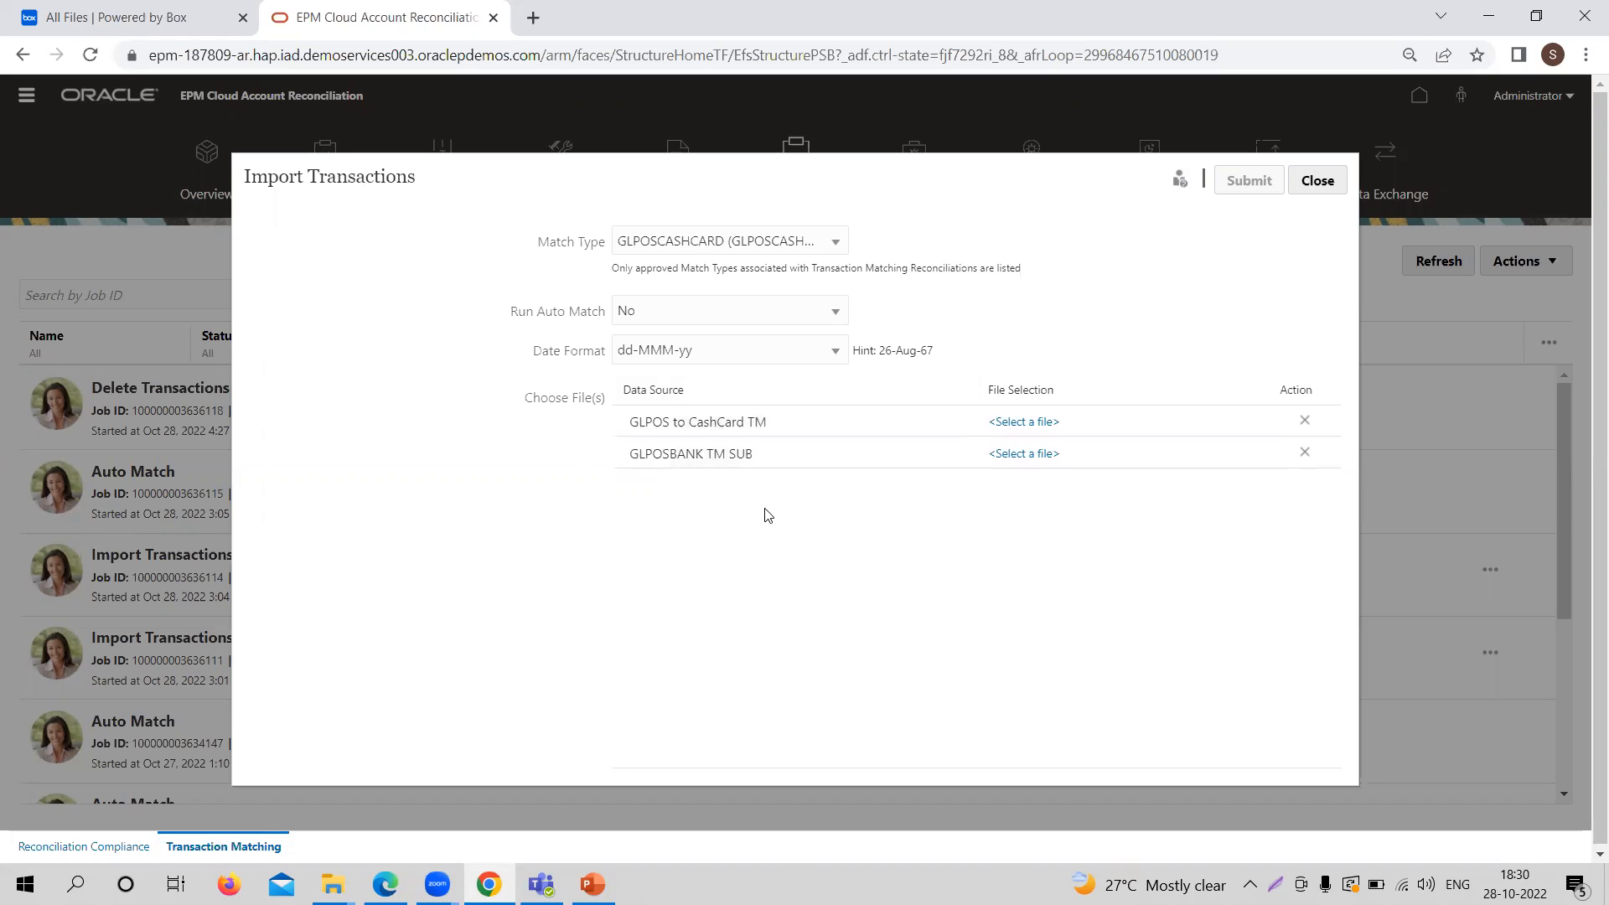
Attach GLPOS to CashCard TM.csv to the GLPOS to CashCard TM data source and GLPOSBANK TM SUB.csv to GLPOSBANK TM SUB
{"action": "left_click", "coordinate": [1029, 424]}
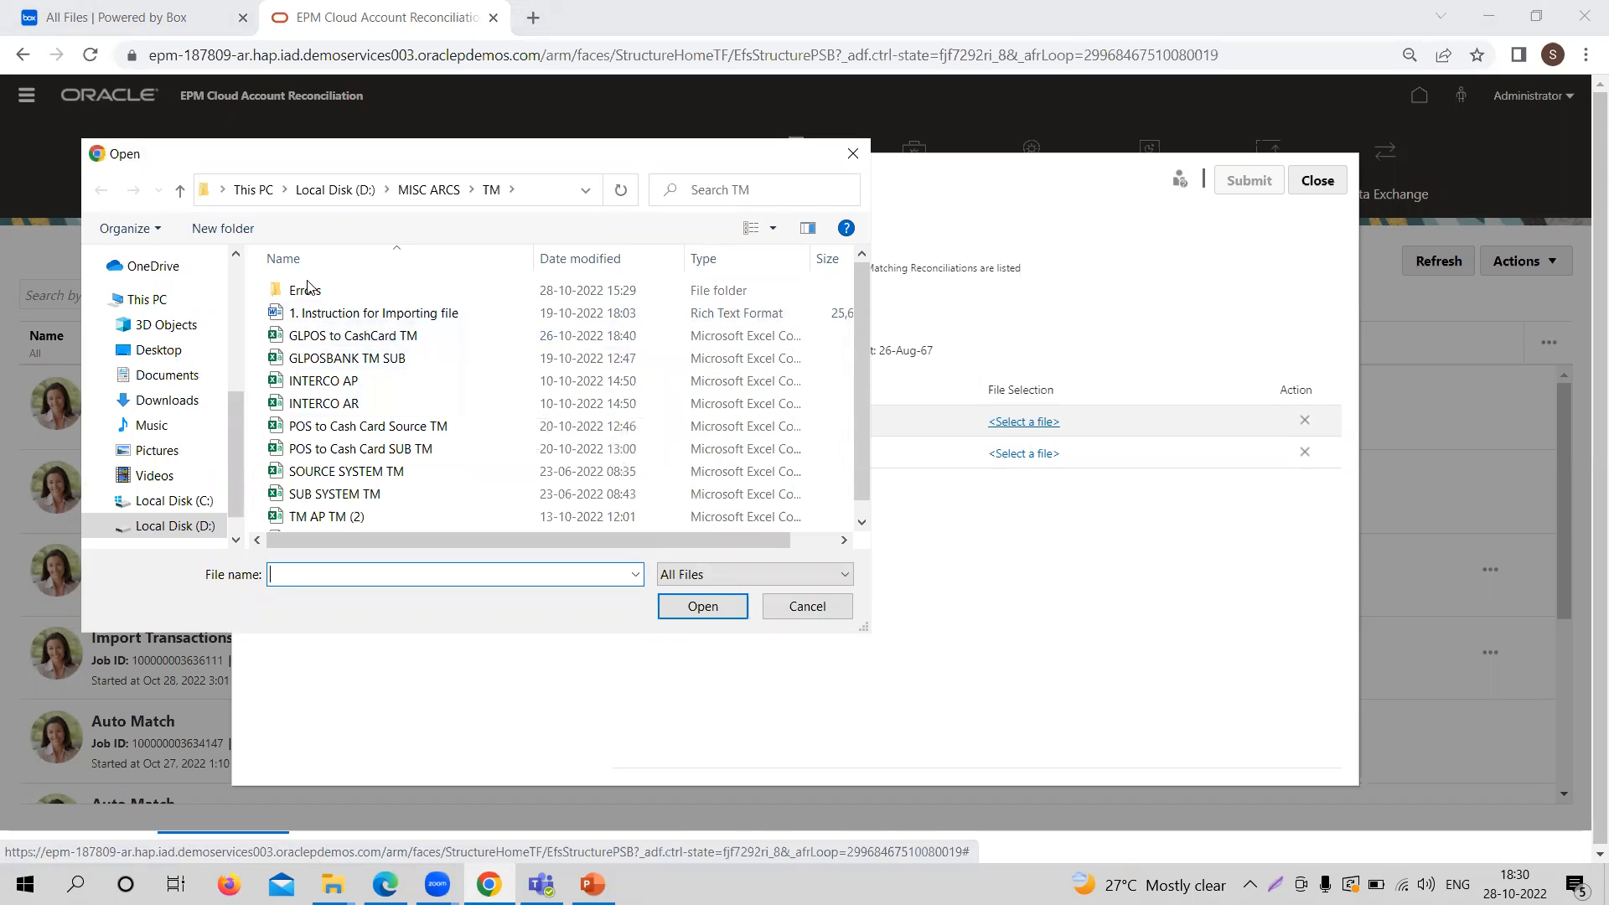
{"action": "left_click", "coordinate": [360, 337]}
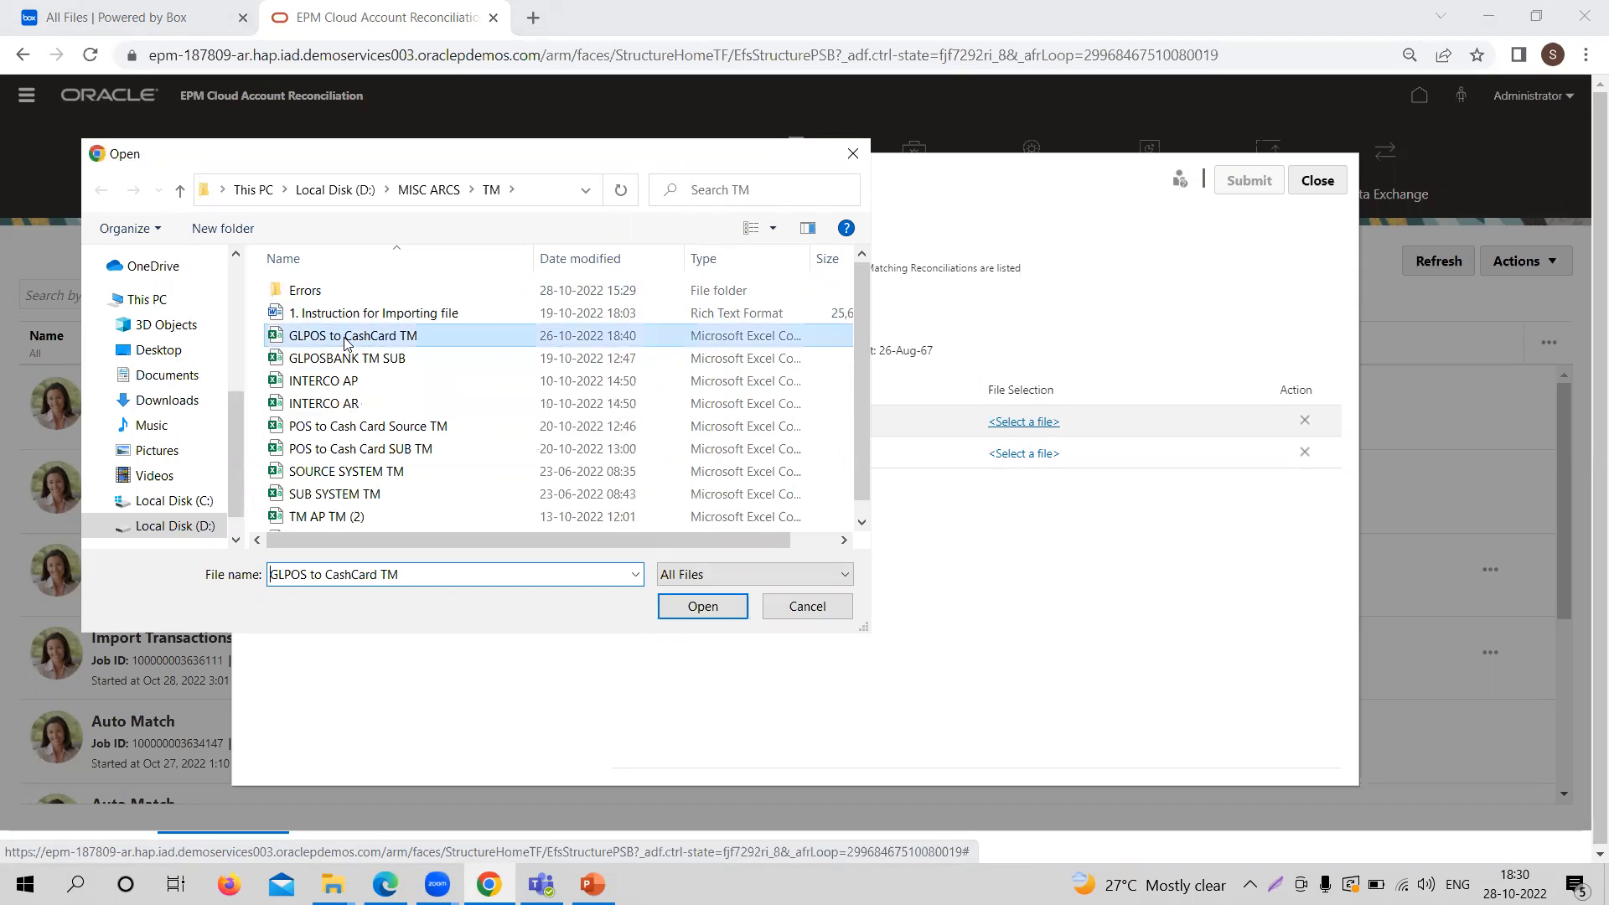
{"action": "left_click", "coordinate": [696, 609]}
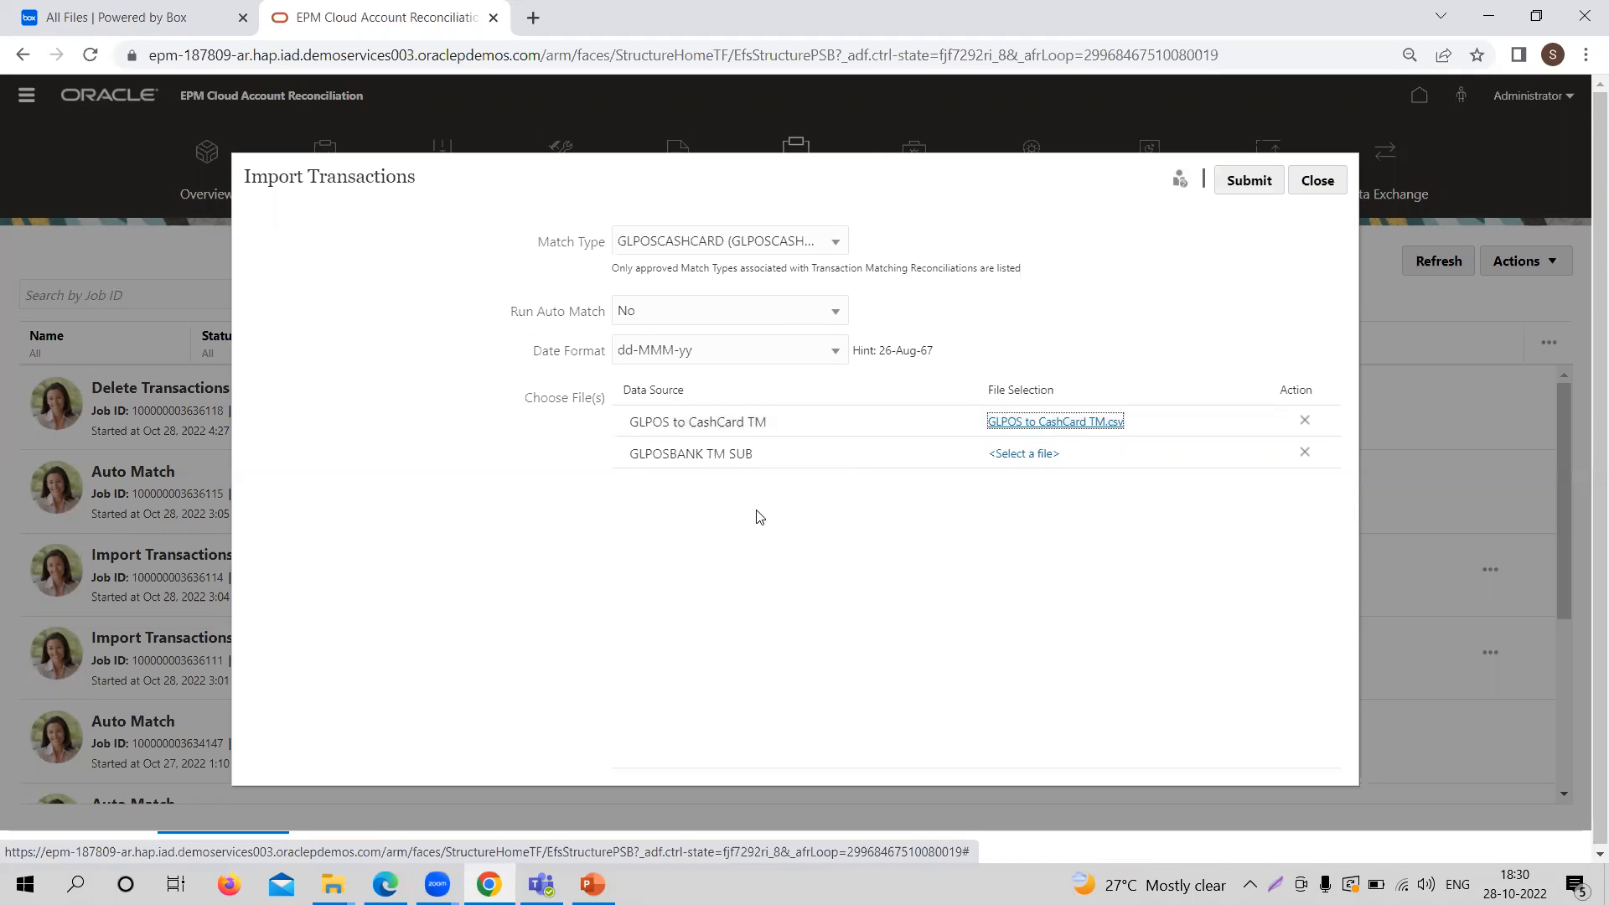
{"action": "left_click", "coordinate": [1025, 456]}
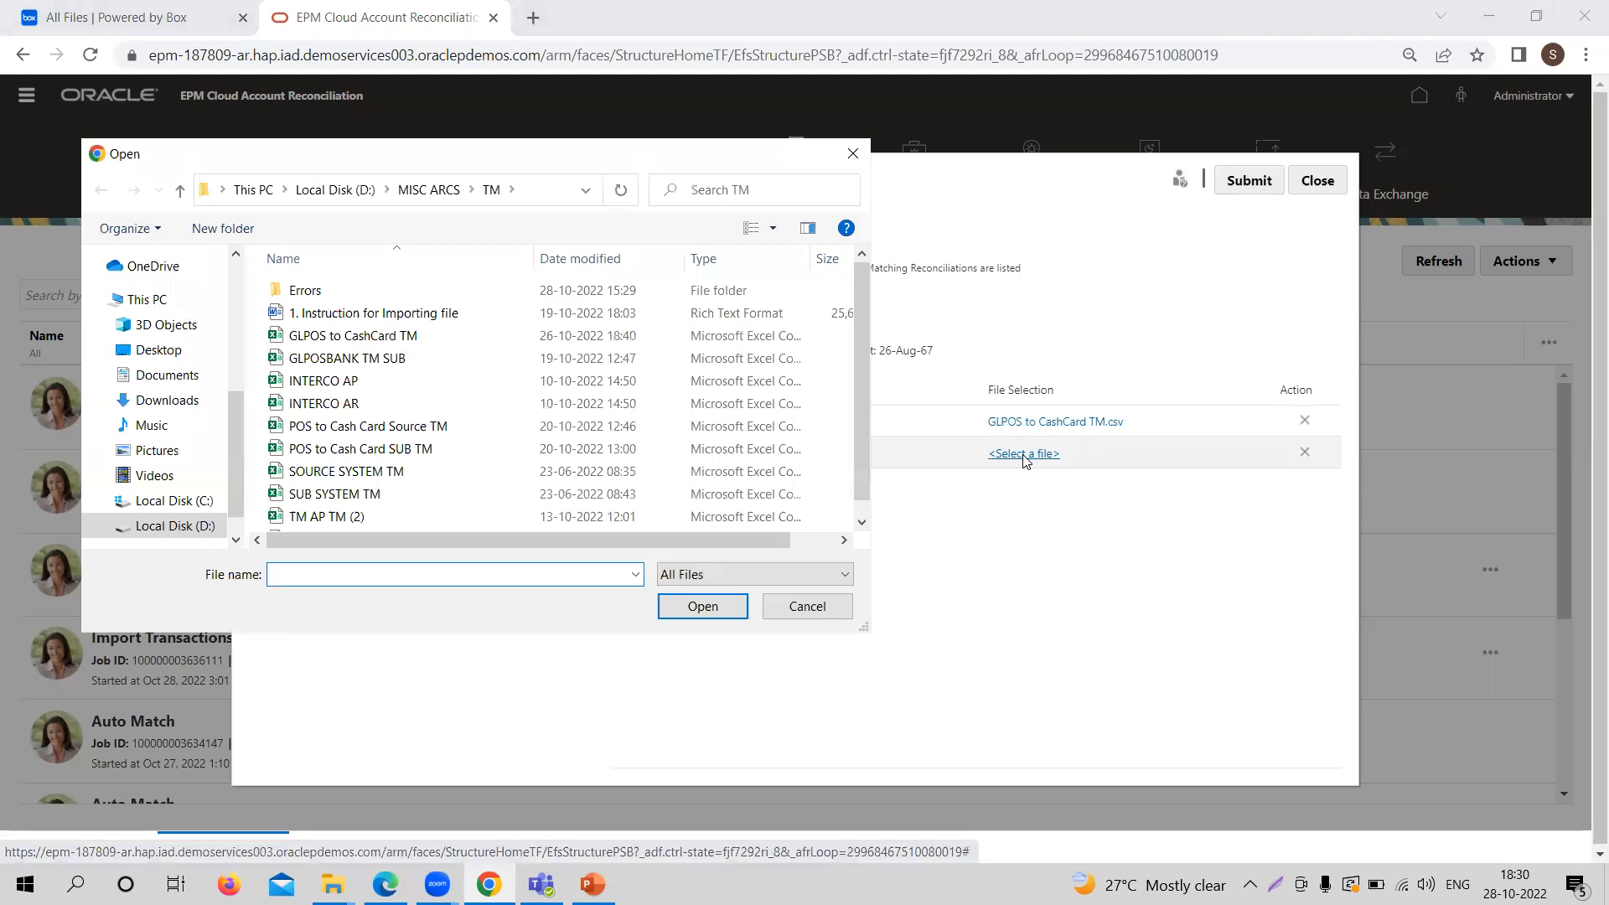
{"action": "left_click", "coordinate": [393, 360]}
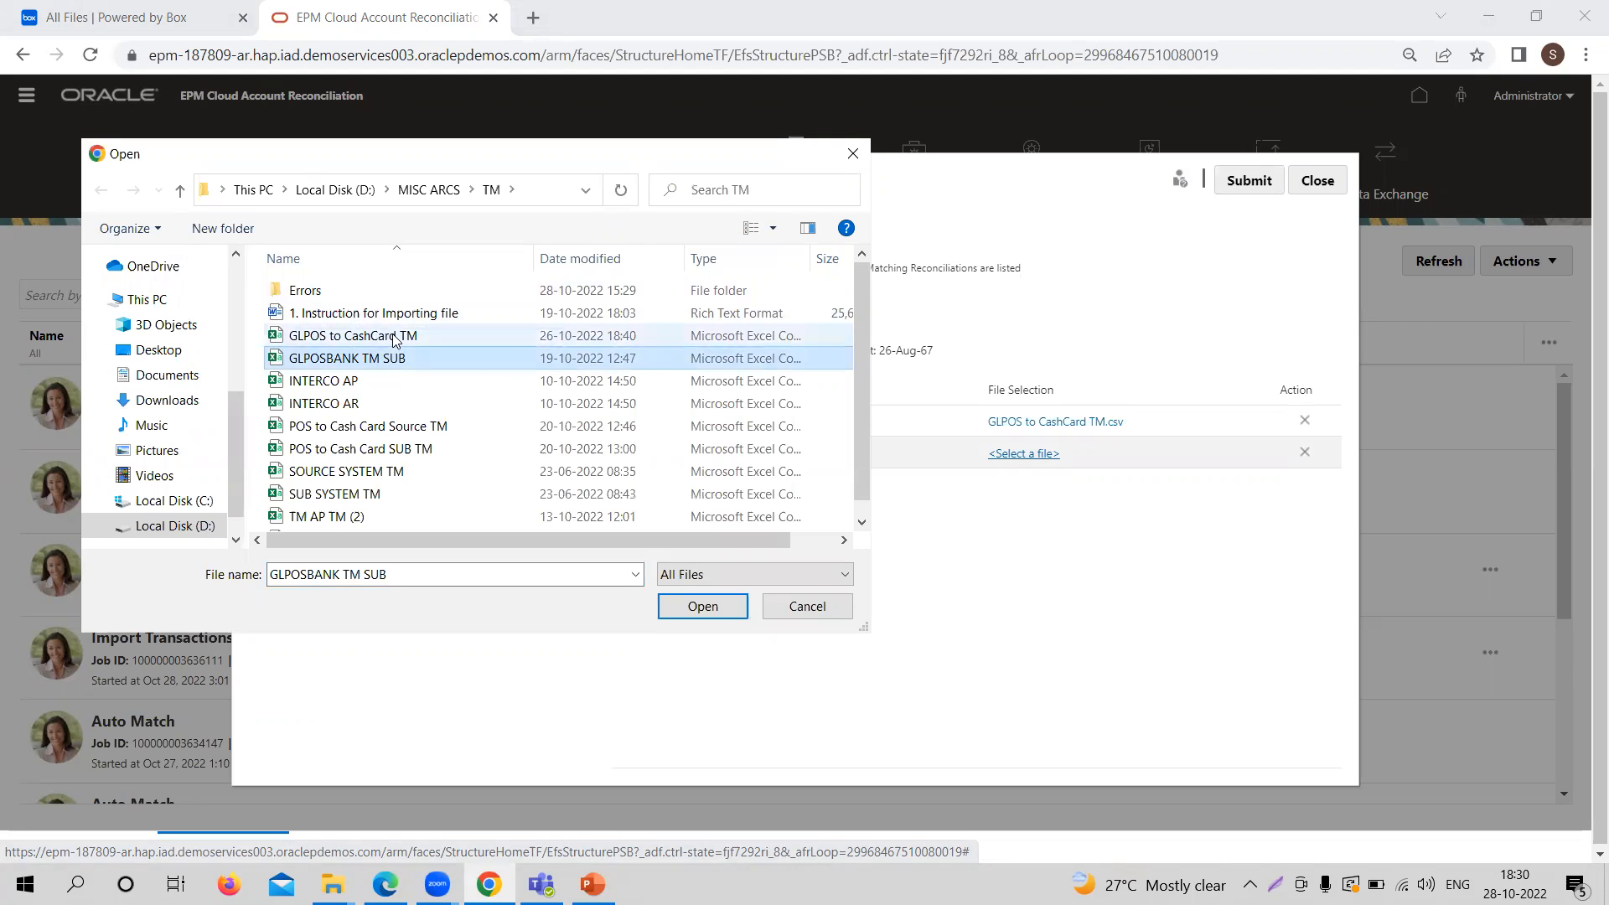
{"action": "left_click", "coordinate": [705, 608]}
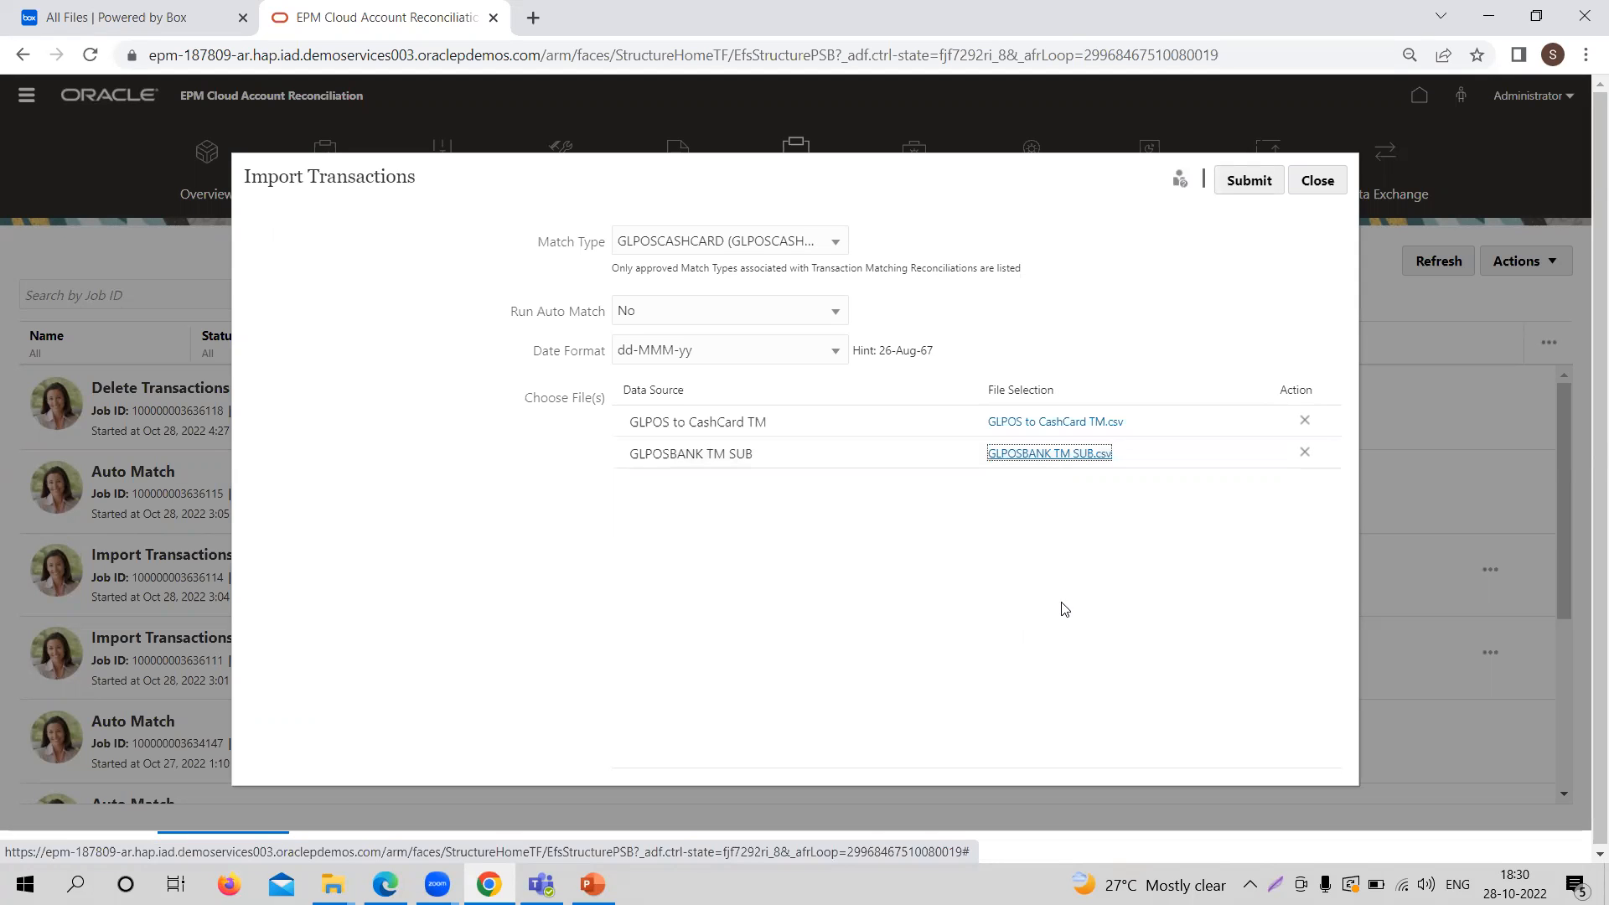
Submit the transaction import and refresh the job list
{"action": "left_click", "coordinate": [1243, 183]}
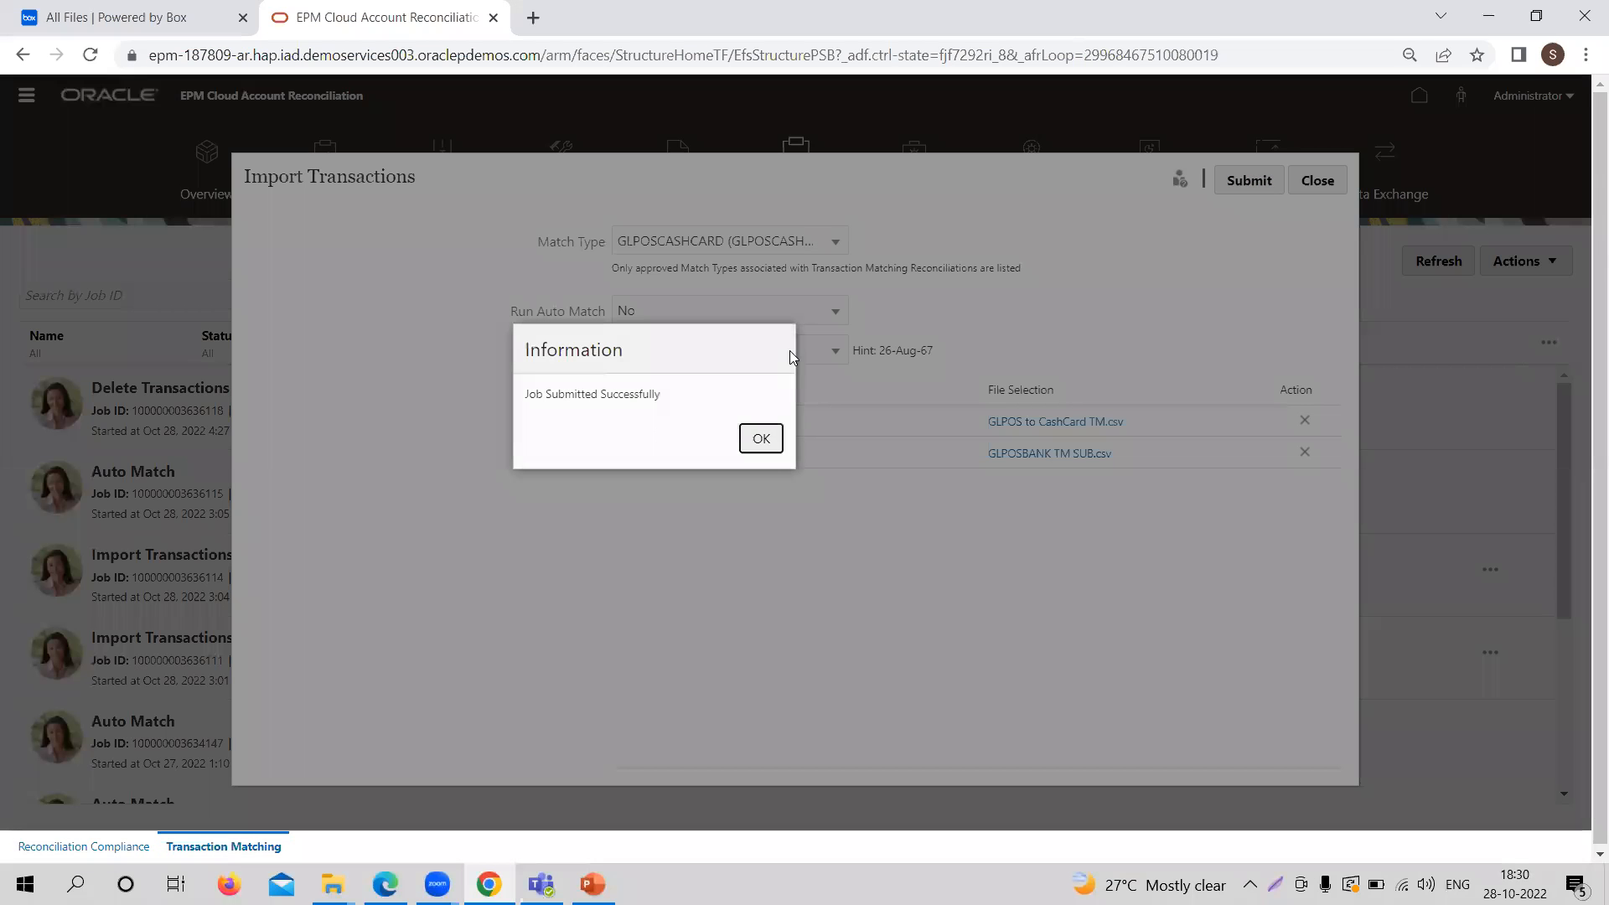
{"action": "left_click", "coordinate": [758, 442]}
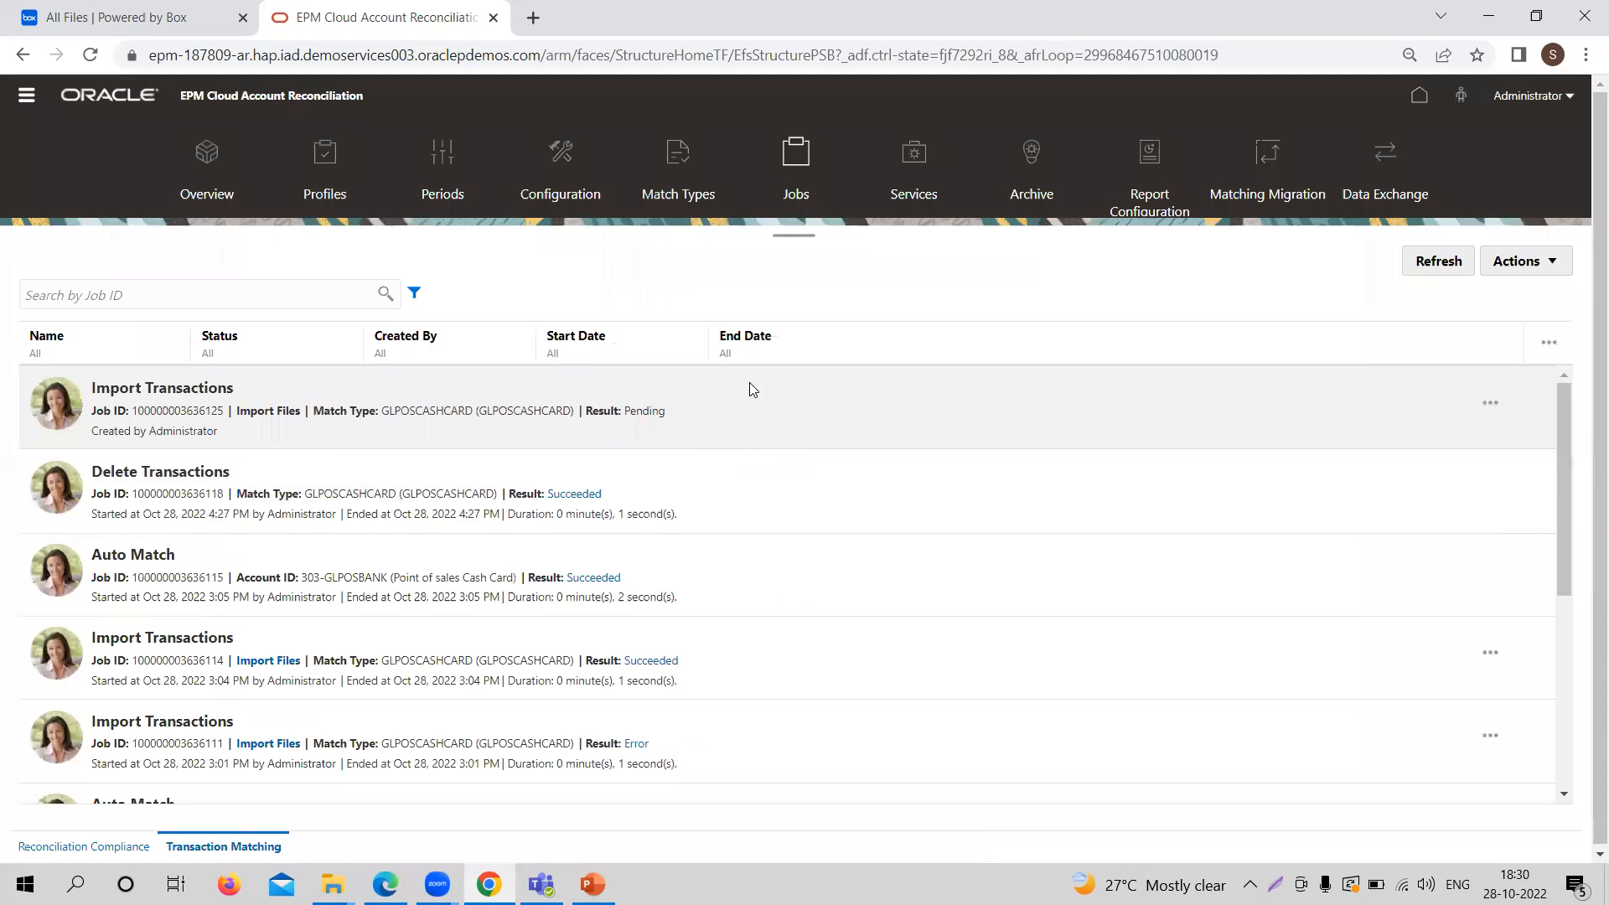
{"action": "left_click", "coordinate": [1429, 262]}
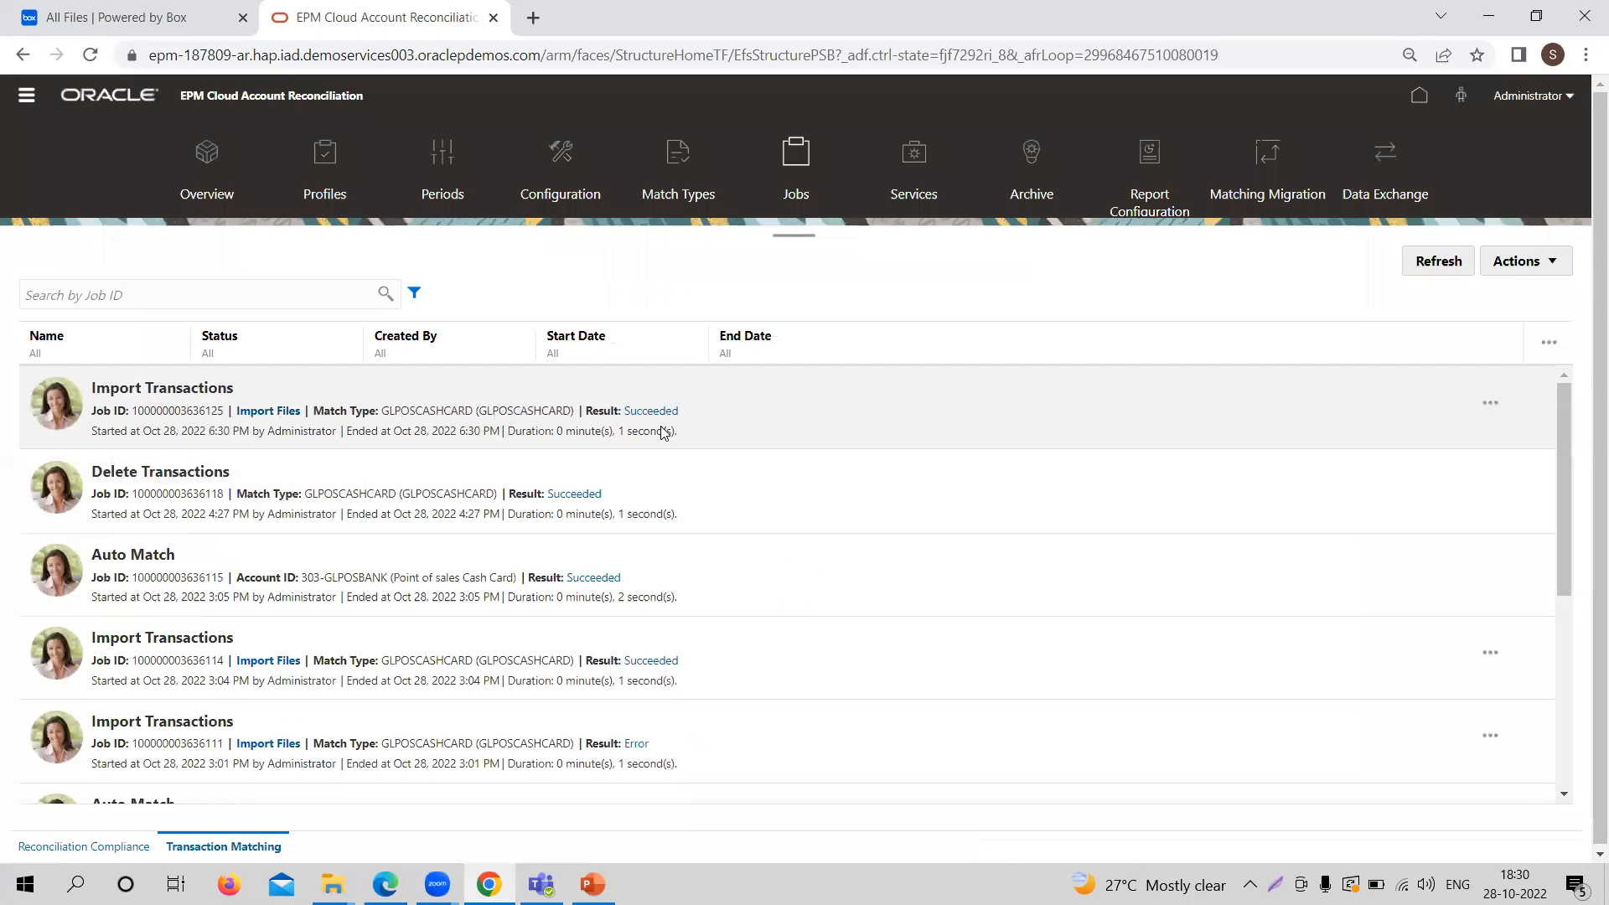
Switch to File Explorer and open the TM folder inside MISC ARCS on Local Disk (D:)
{"action": "left_click", "coordinate": [332, 884]}
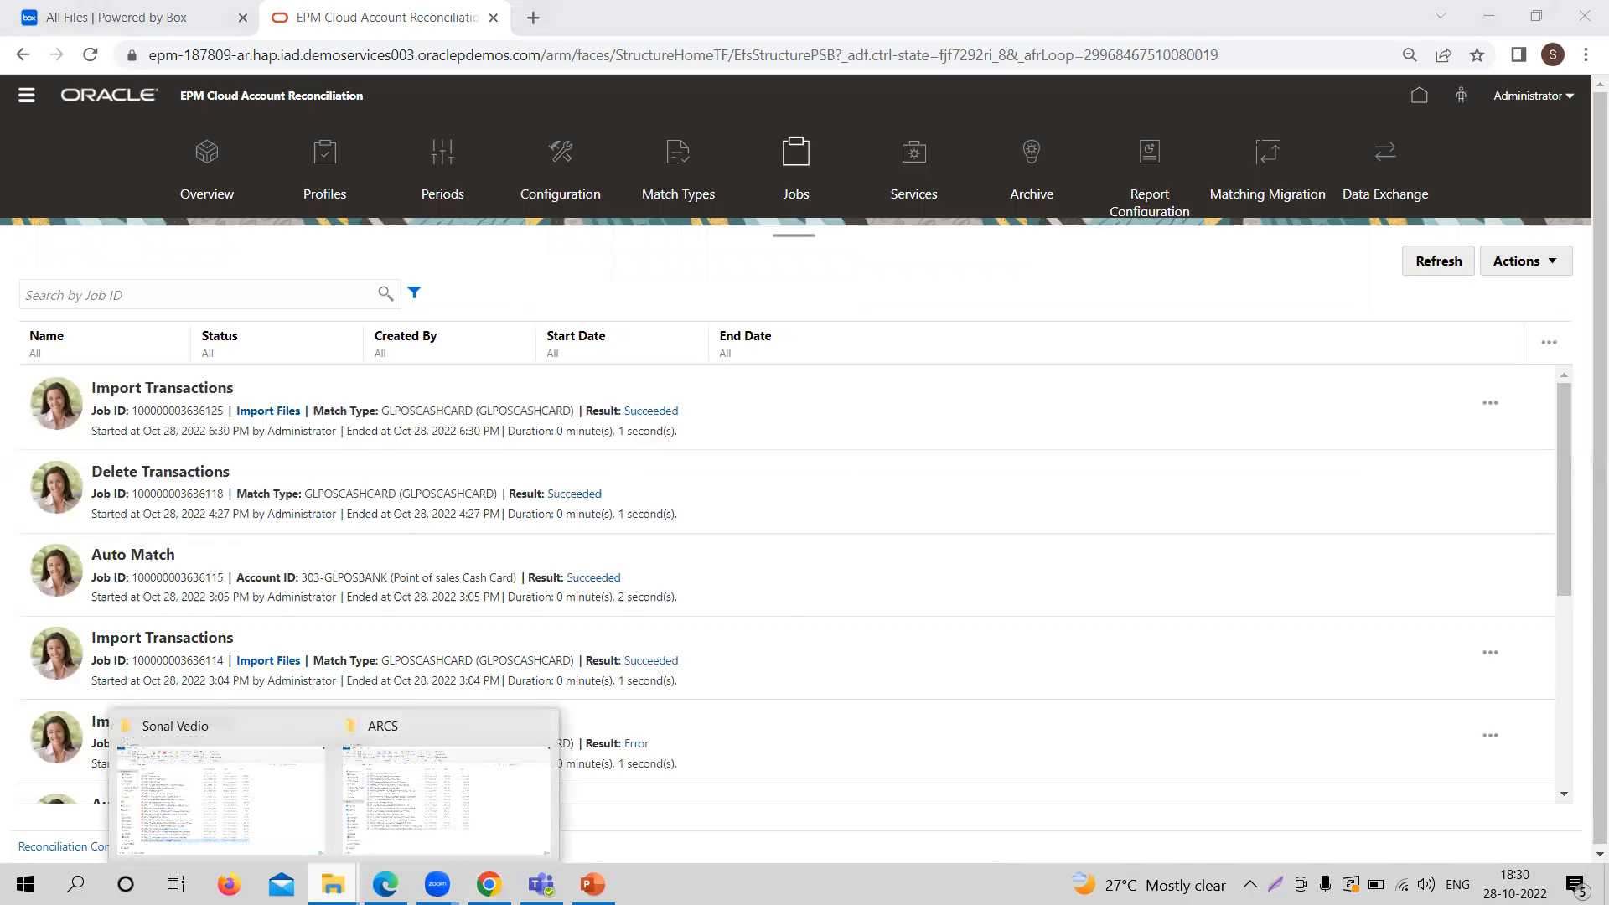
{"action": "left_click", "coordinate": [405, 796]}
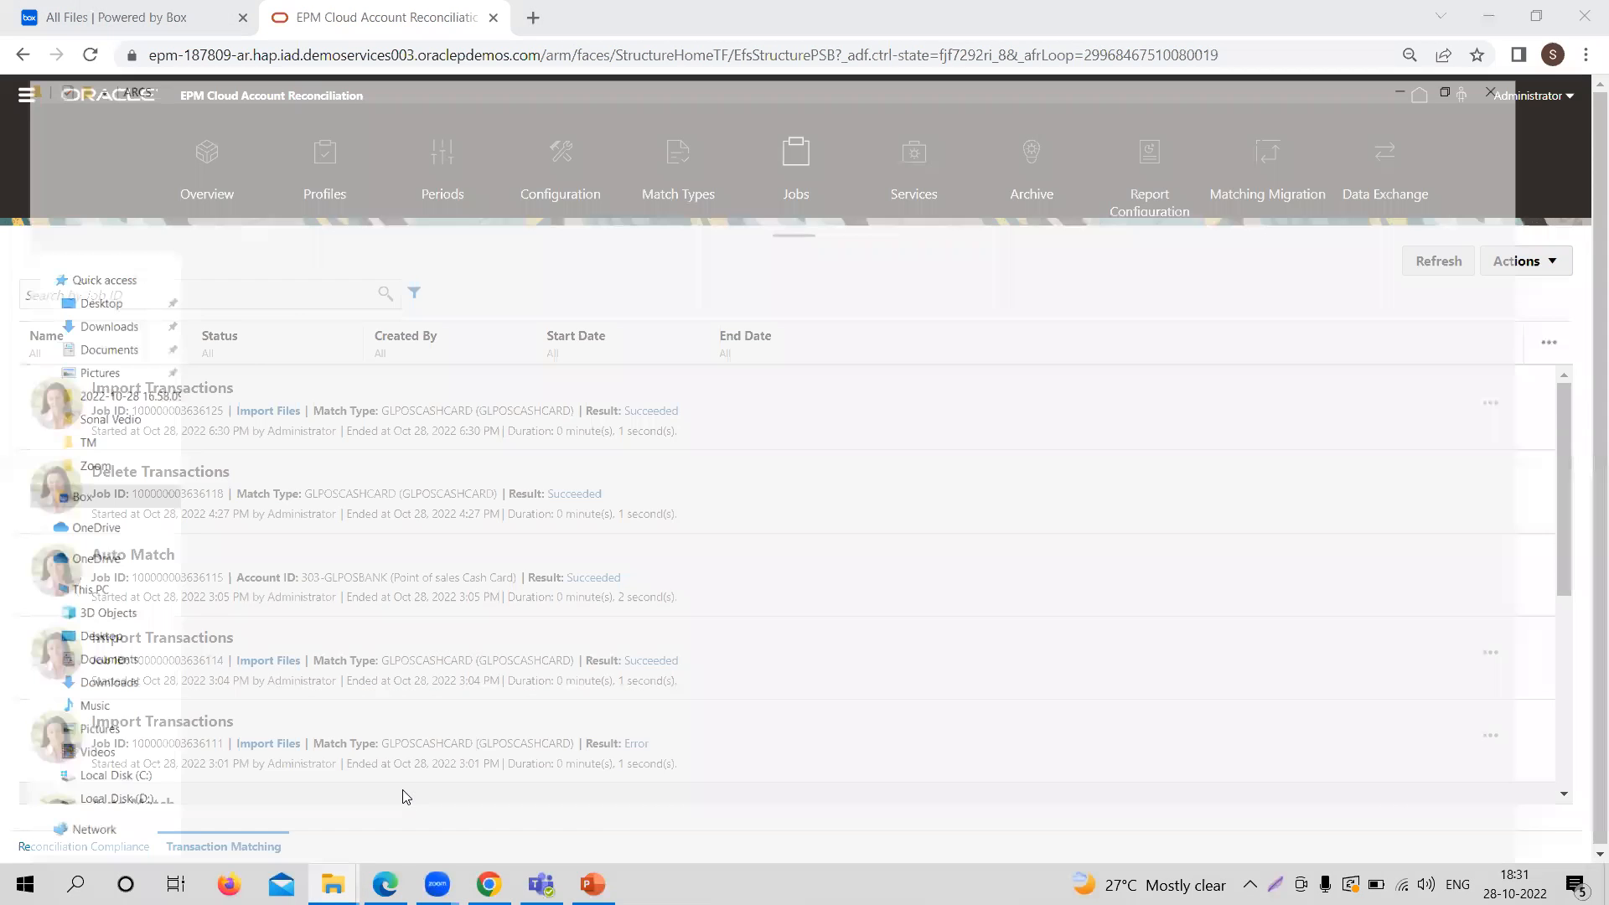
{"action": "left_click", "coordinate": [332, 884]}
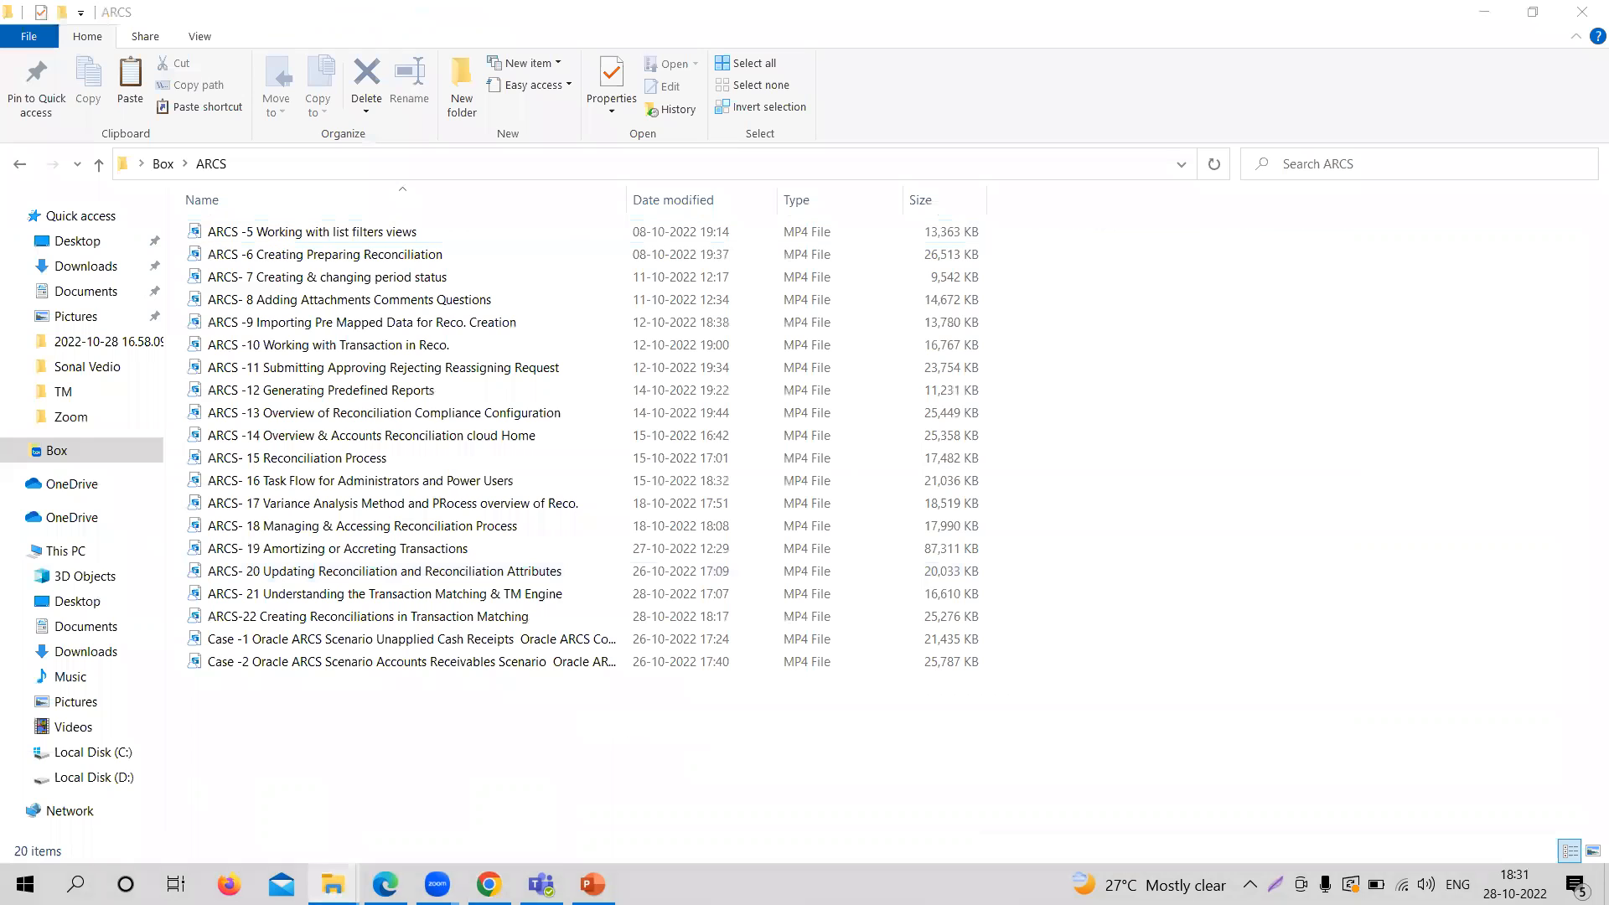
{"action": "left_click", "coordinate": [244, 811]}
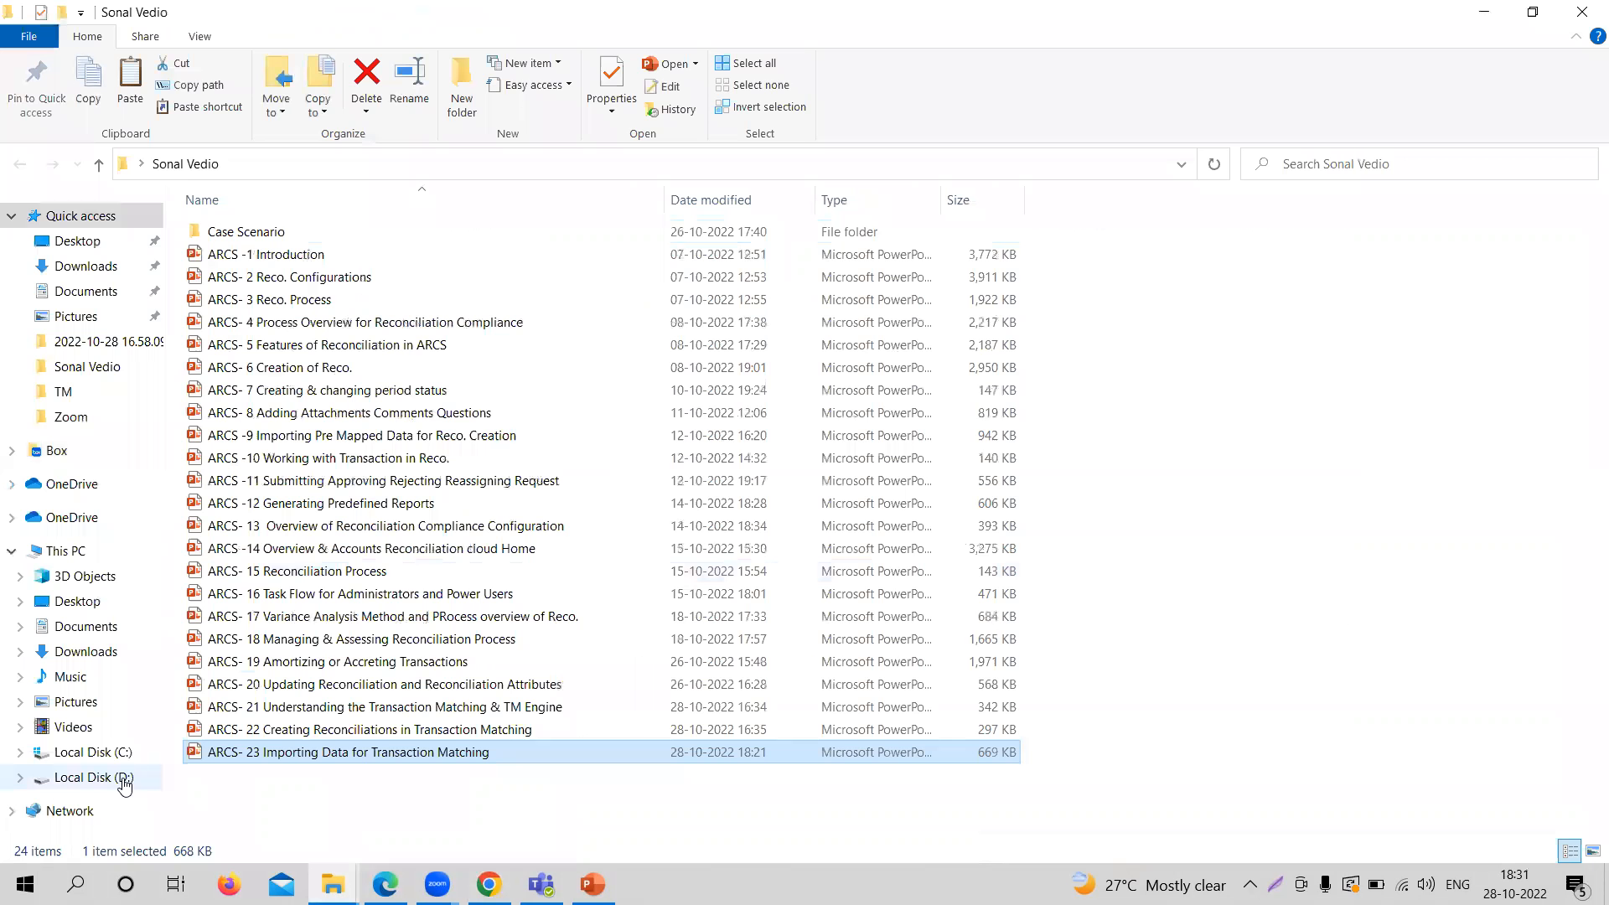
{"action": "left_click", "coordinate": [118, 776]}
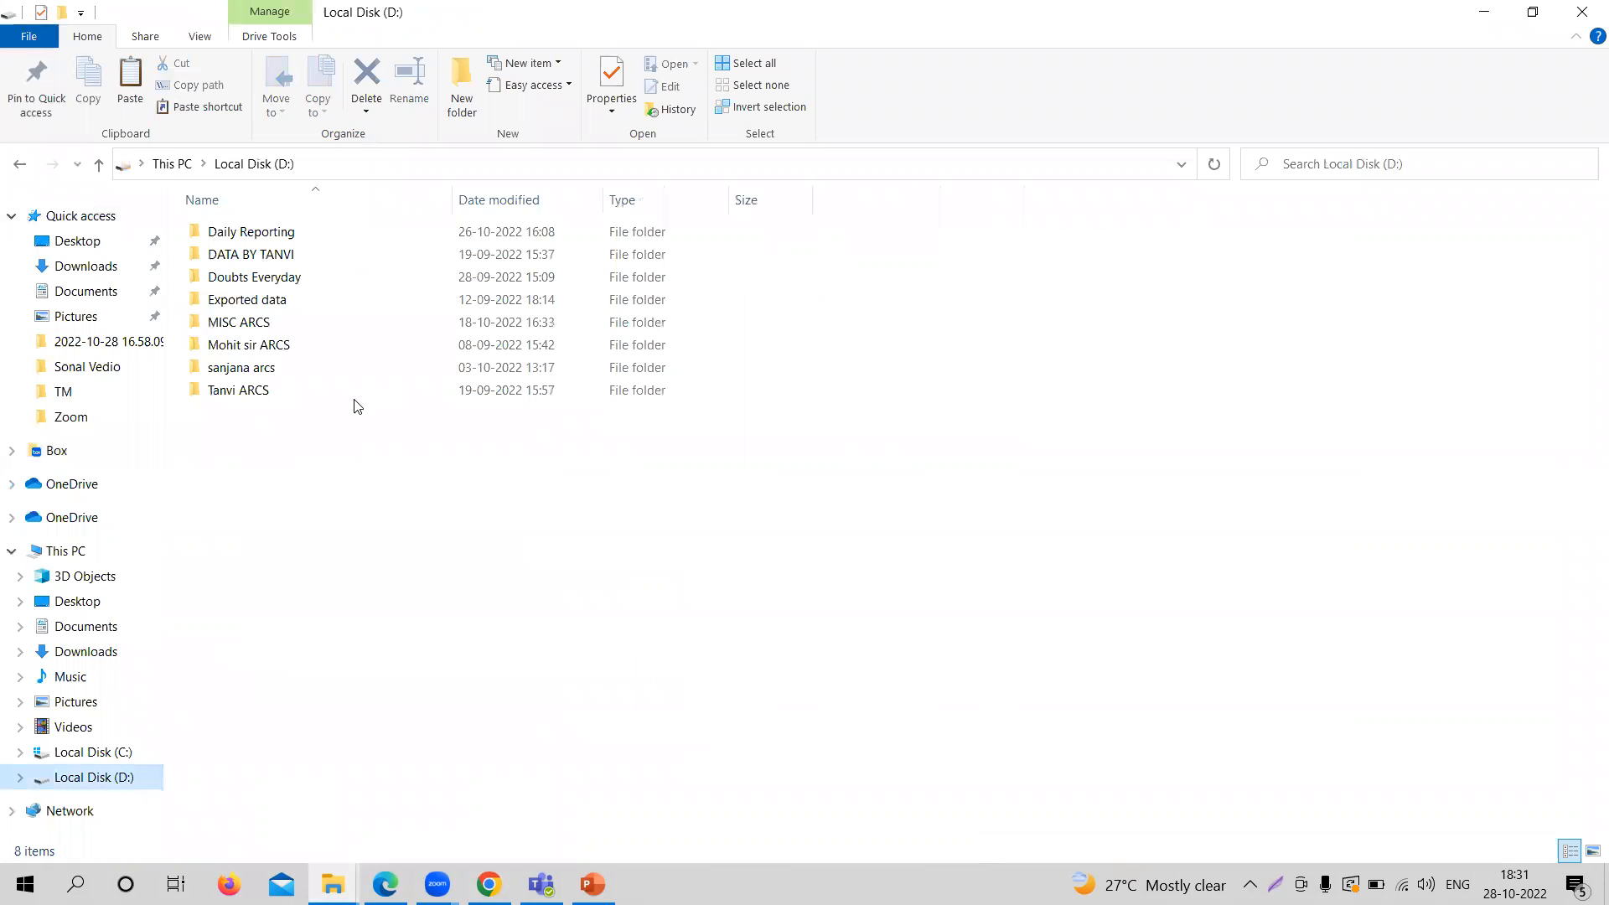
{"action": "double_click", "coordinate": [288, 325]}
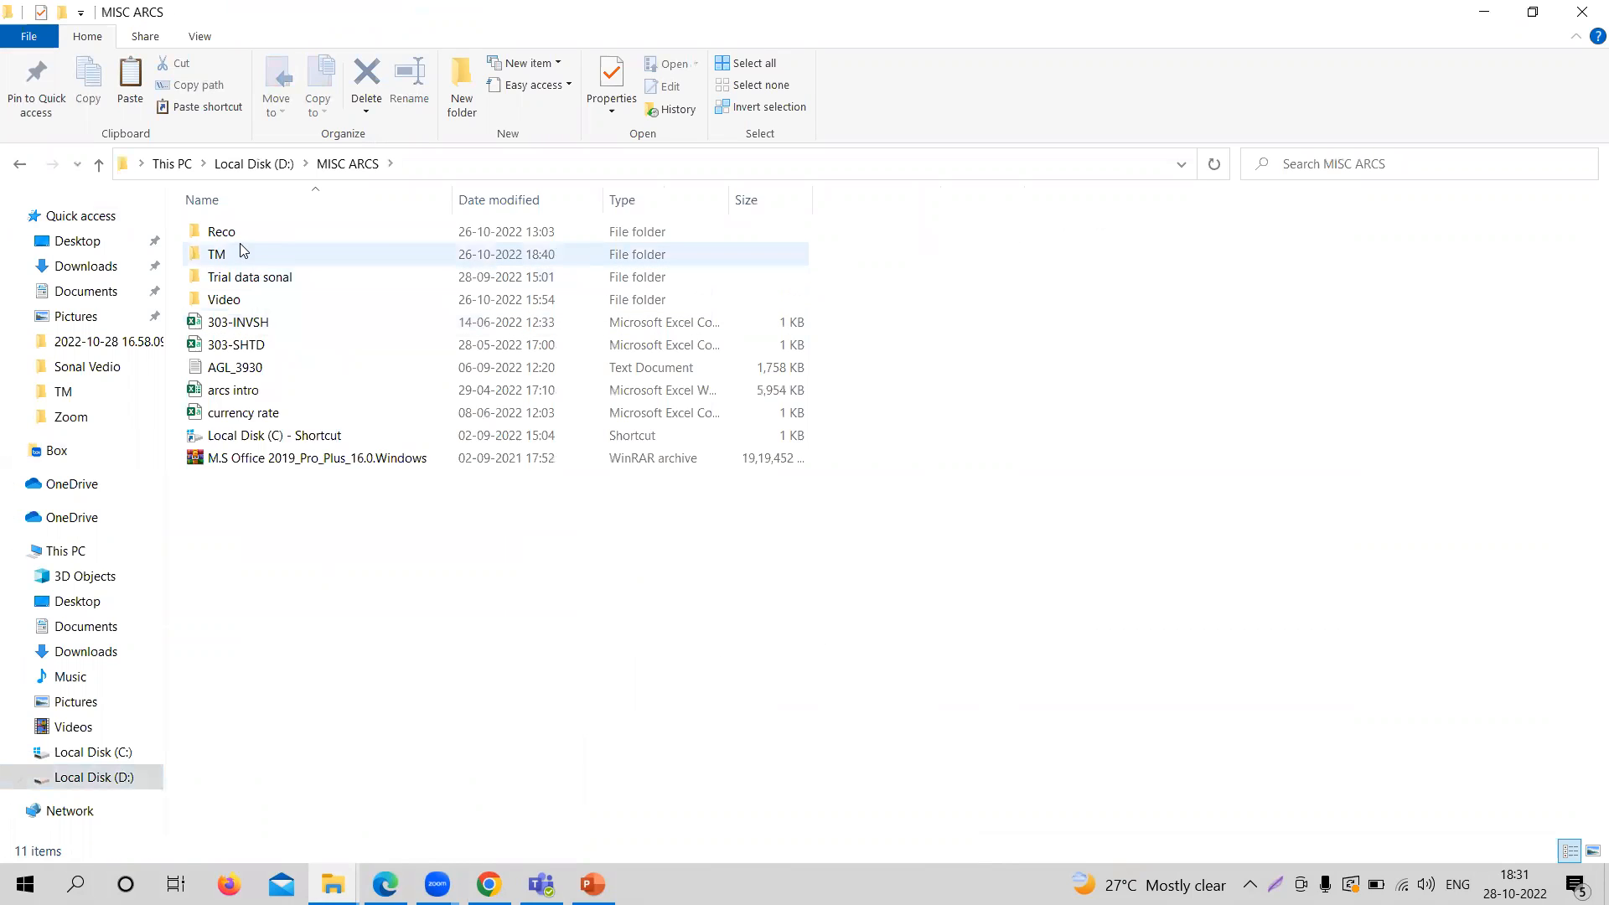
{"action": "double_click", "coordinate": [248, 260]}
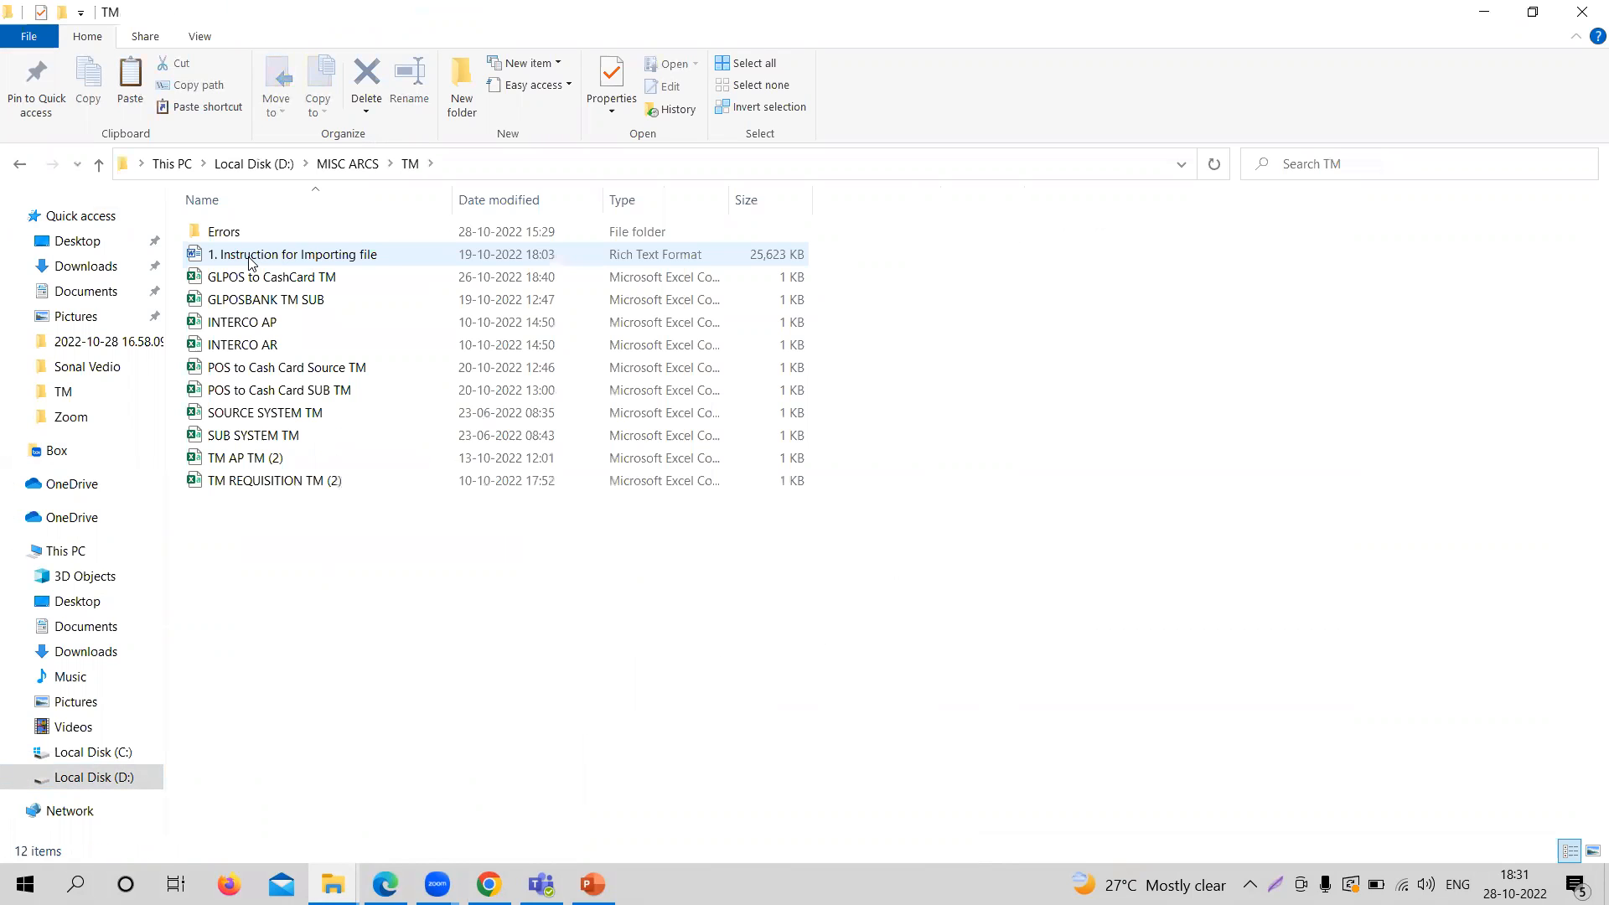
Open the GLPOS to CashCard TM file in Excel, widen the Reconciliation ID column to review the data, and close it without saving
{"action": "left_click", "coordinate": [314, 279]}
{"action": "double_click", "coordinate": [314, 279]}
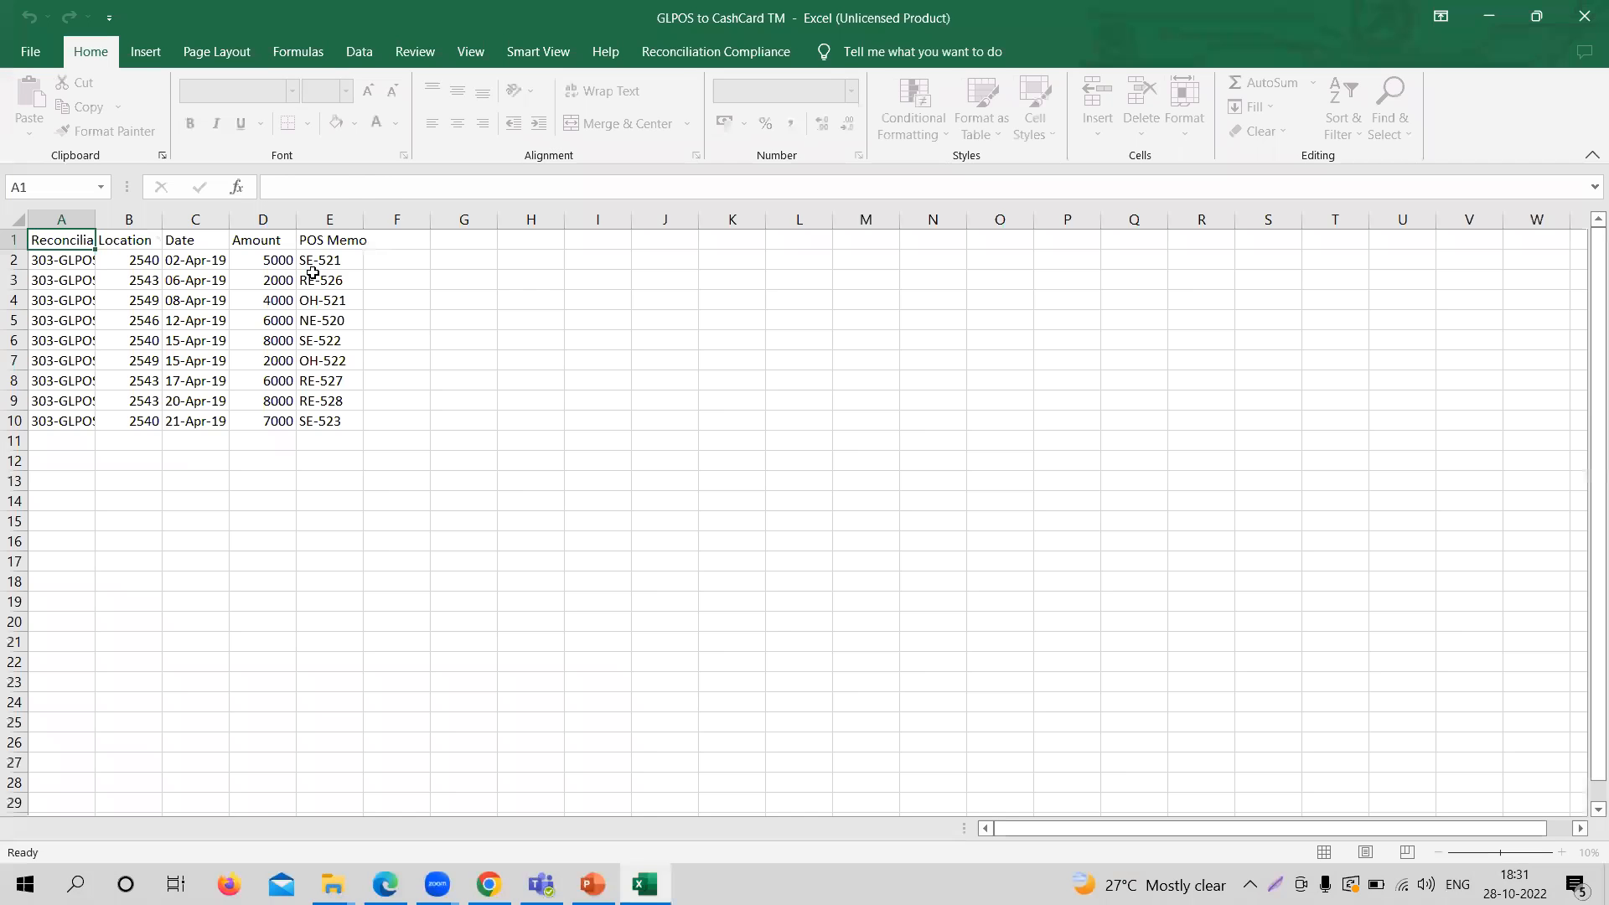
{"action": "double_click", "coordinate": [96, 214]}
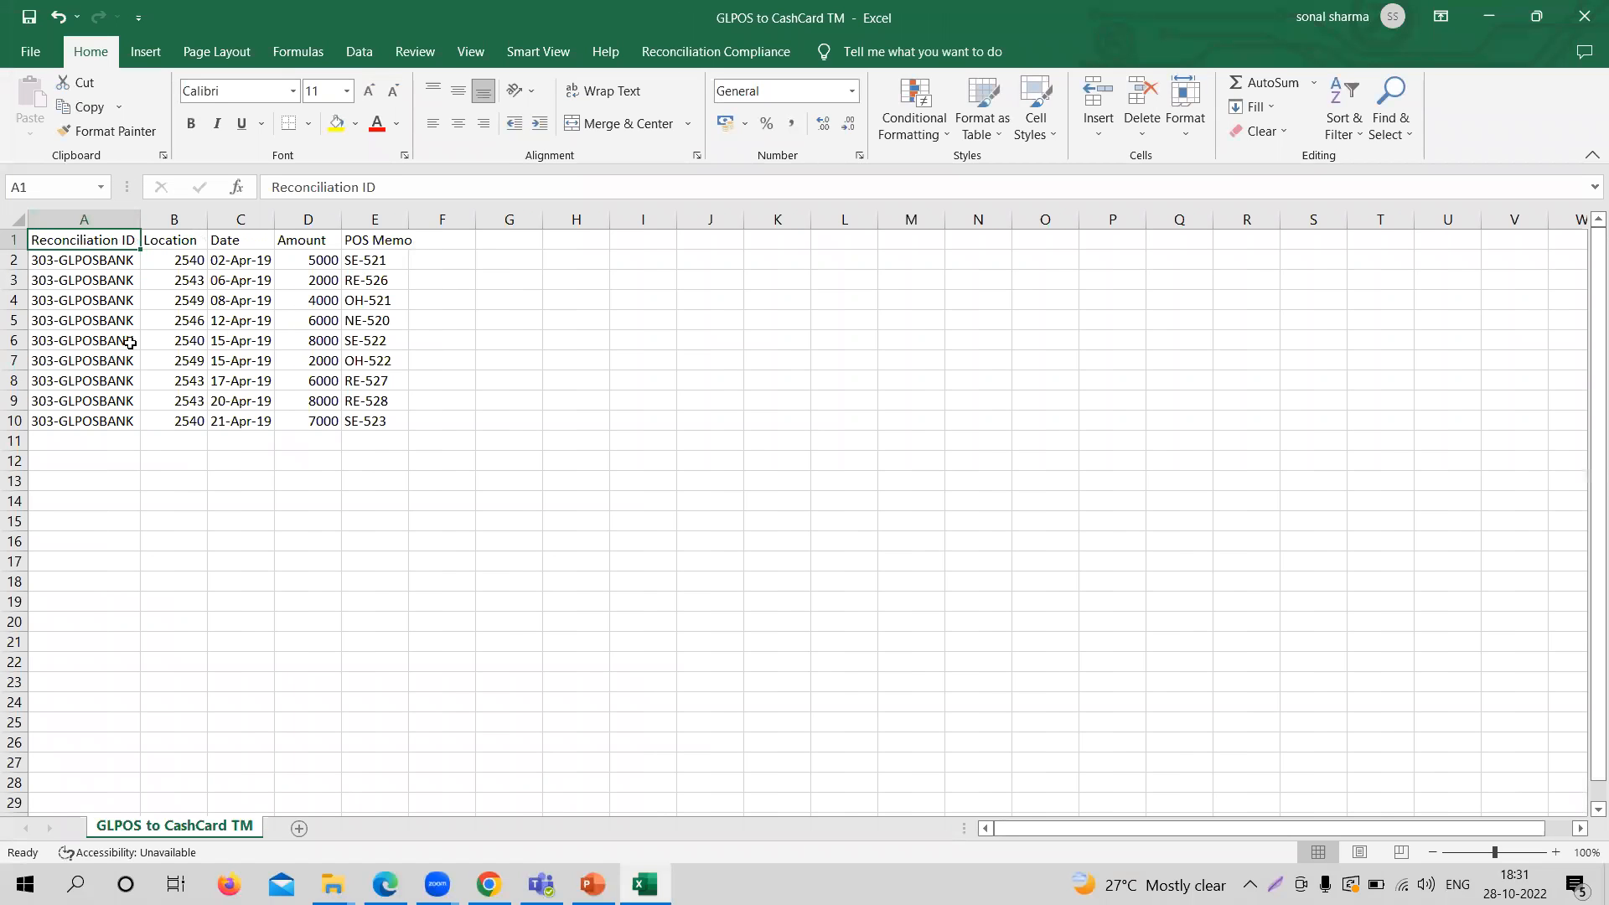
{"action": "left_click", "coordinate": [203, 221]}
{"action": "left_click", "coordinate": [1585, 9]}
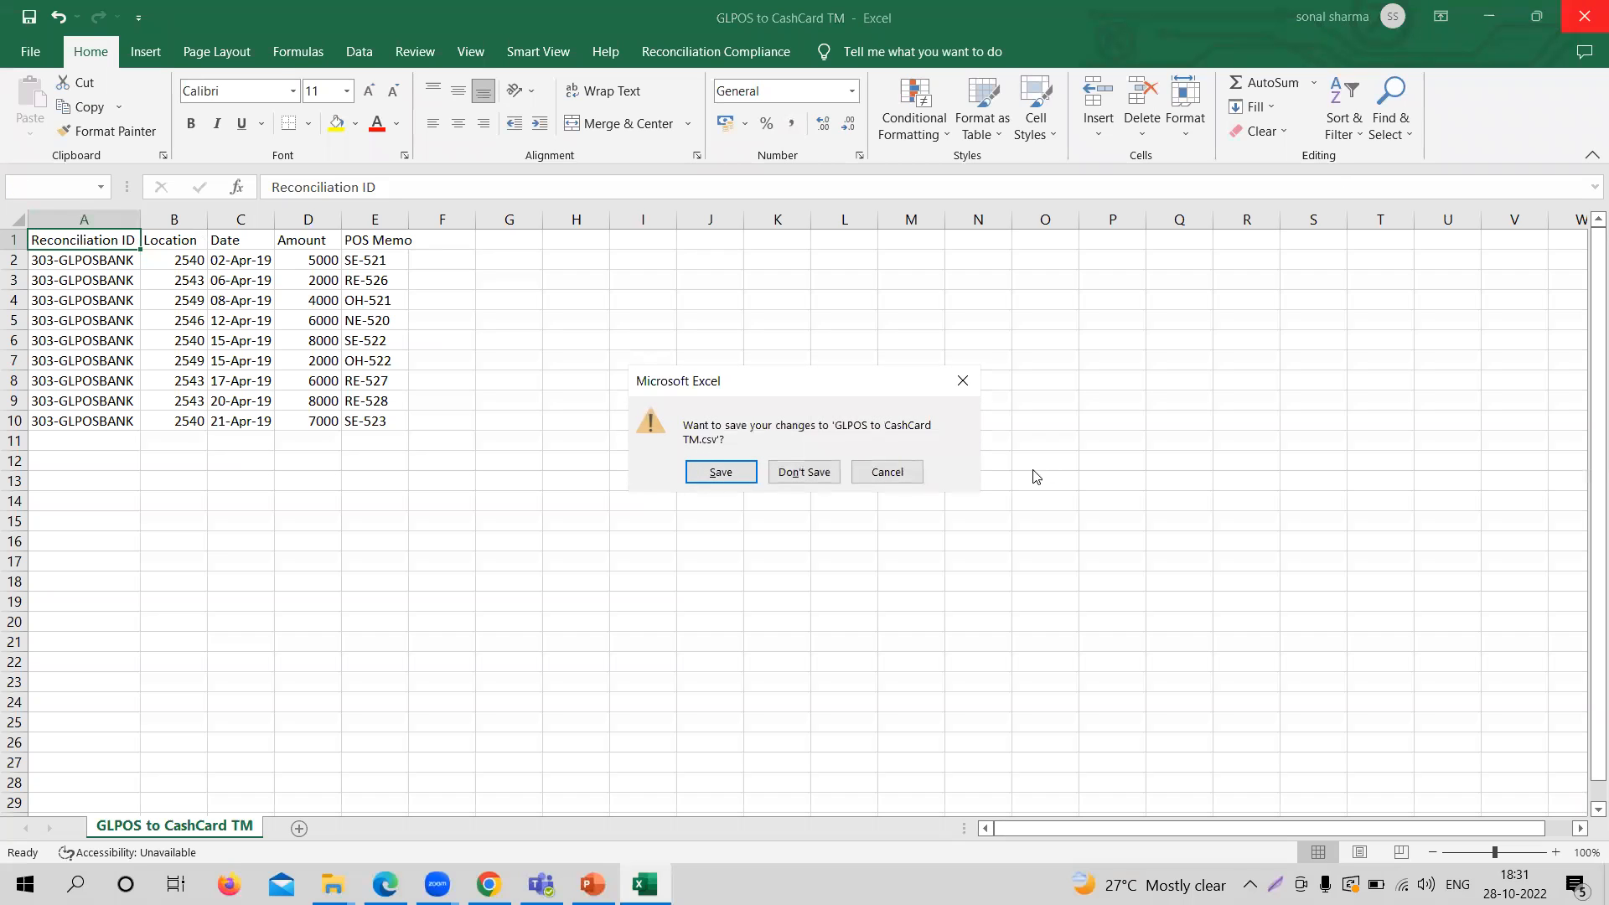
{"action": "left_click", "coordinate": [813, 471]}
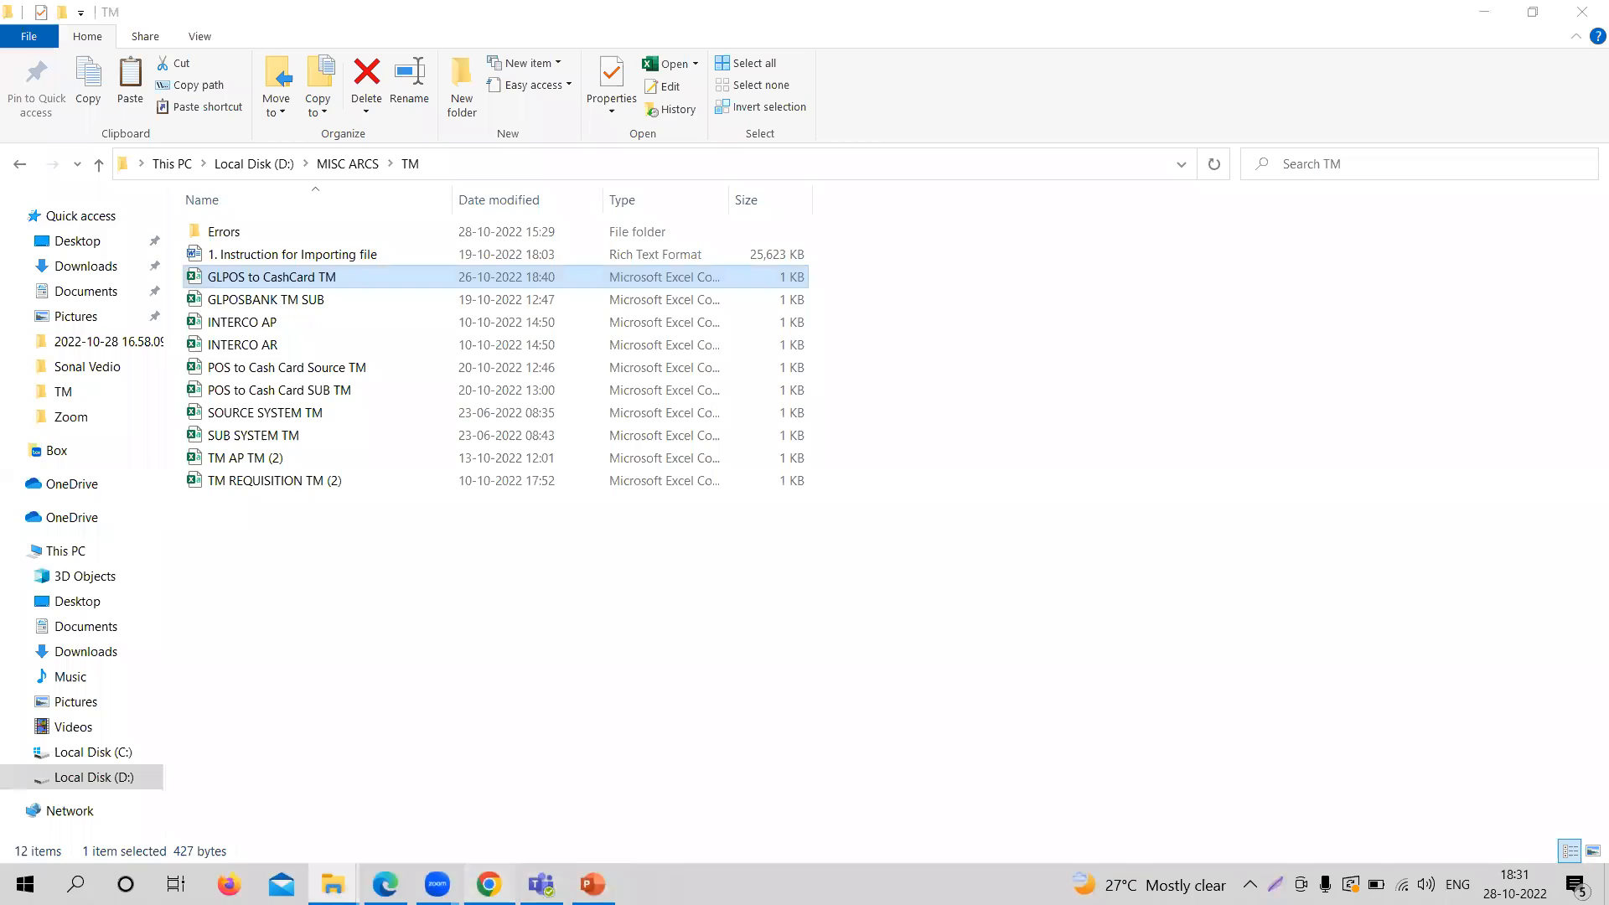
Return to Account Reconciliation in the browser, go to Matching from the home page, and search the accounts for 303-glpos
{"action": "left_click", "coordinate": [489, 885]}
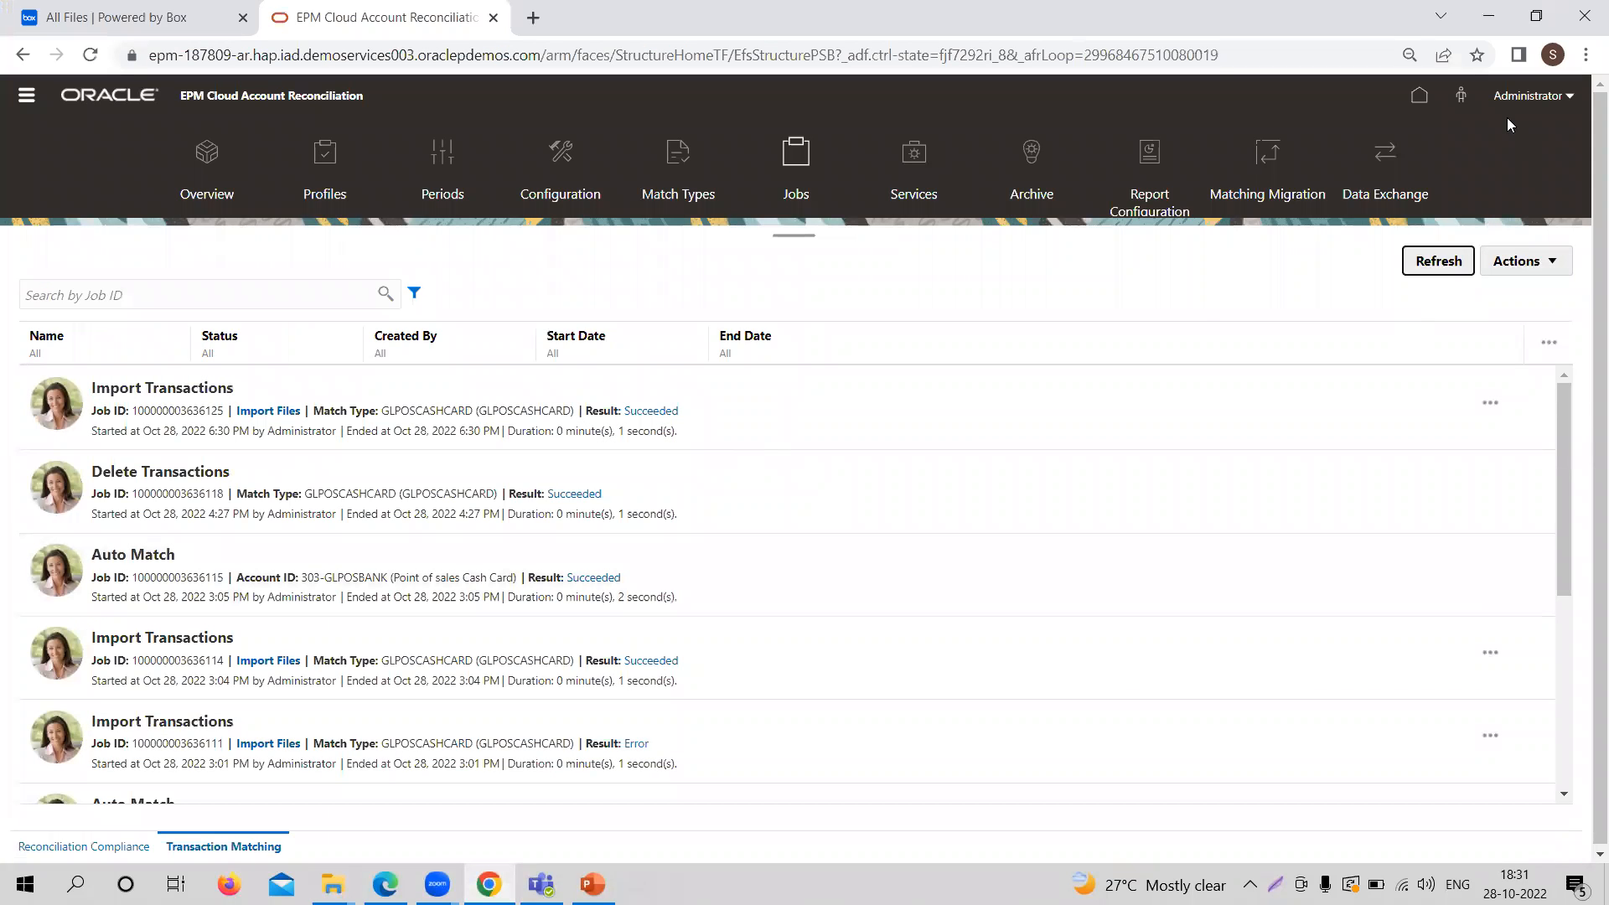
{"action": "left_click", "coordinate": [1421, 99]}
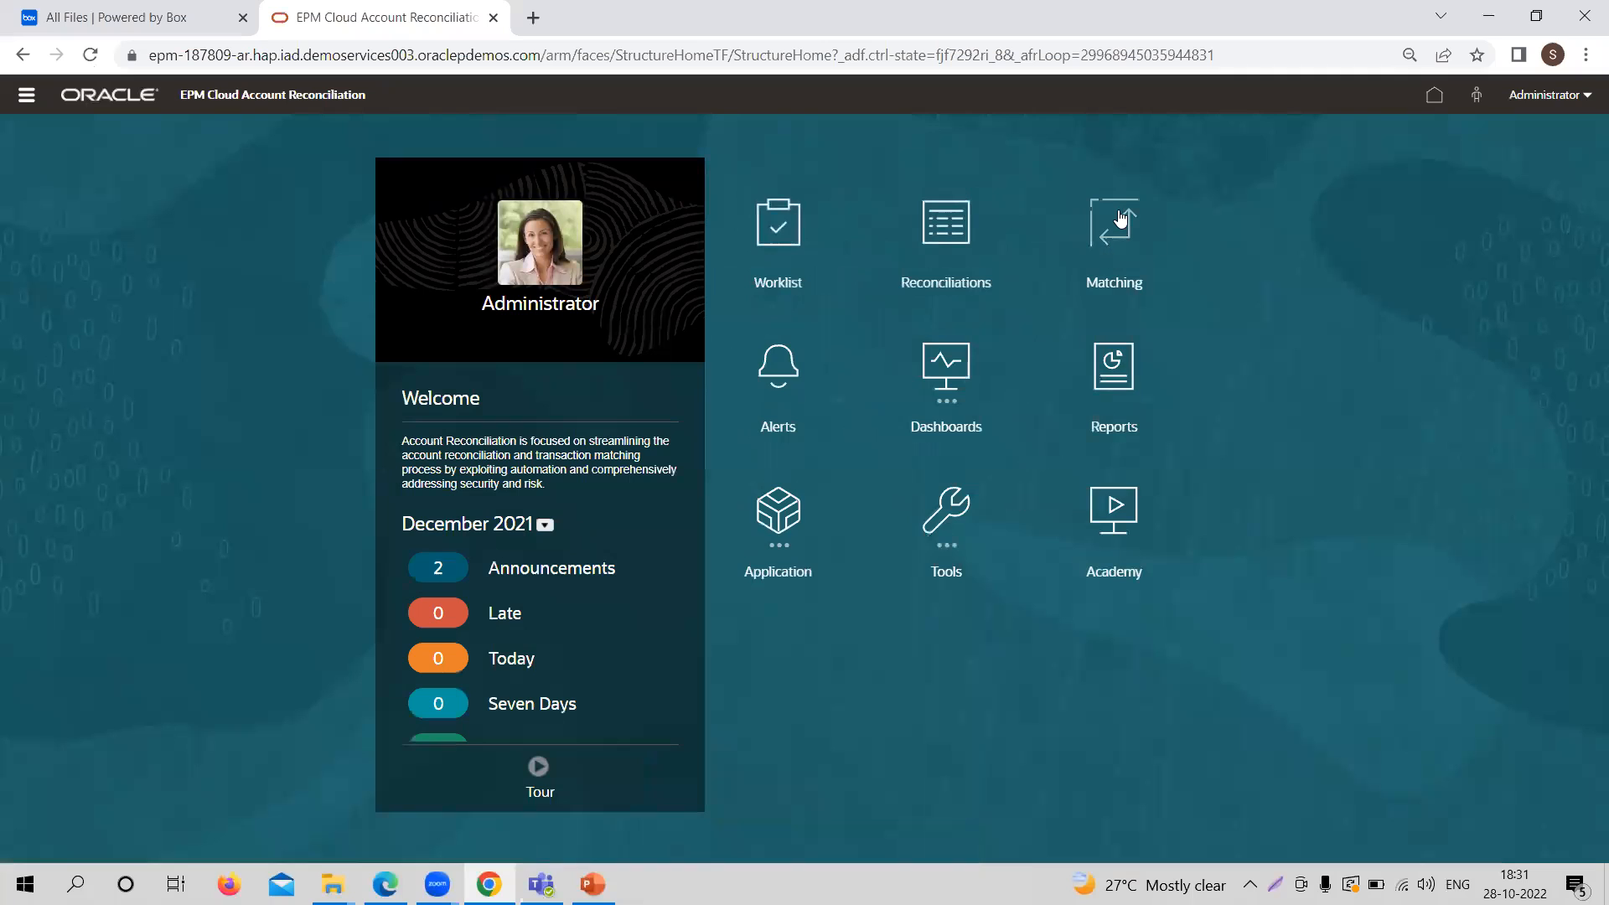
{"action": "left_click", "coordinate": [1121, 217]}
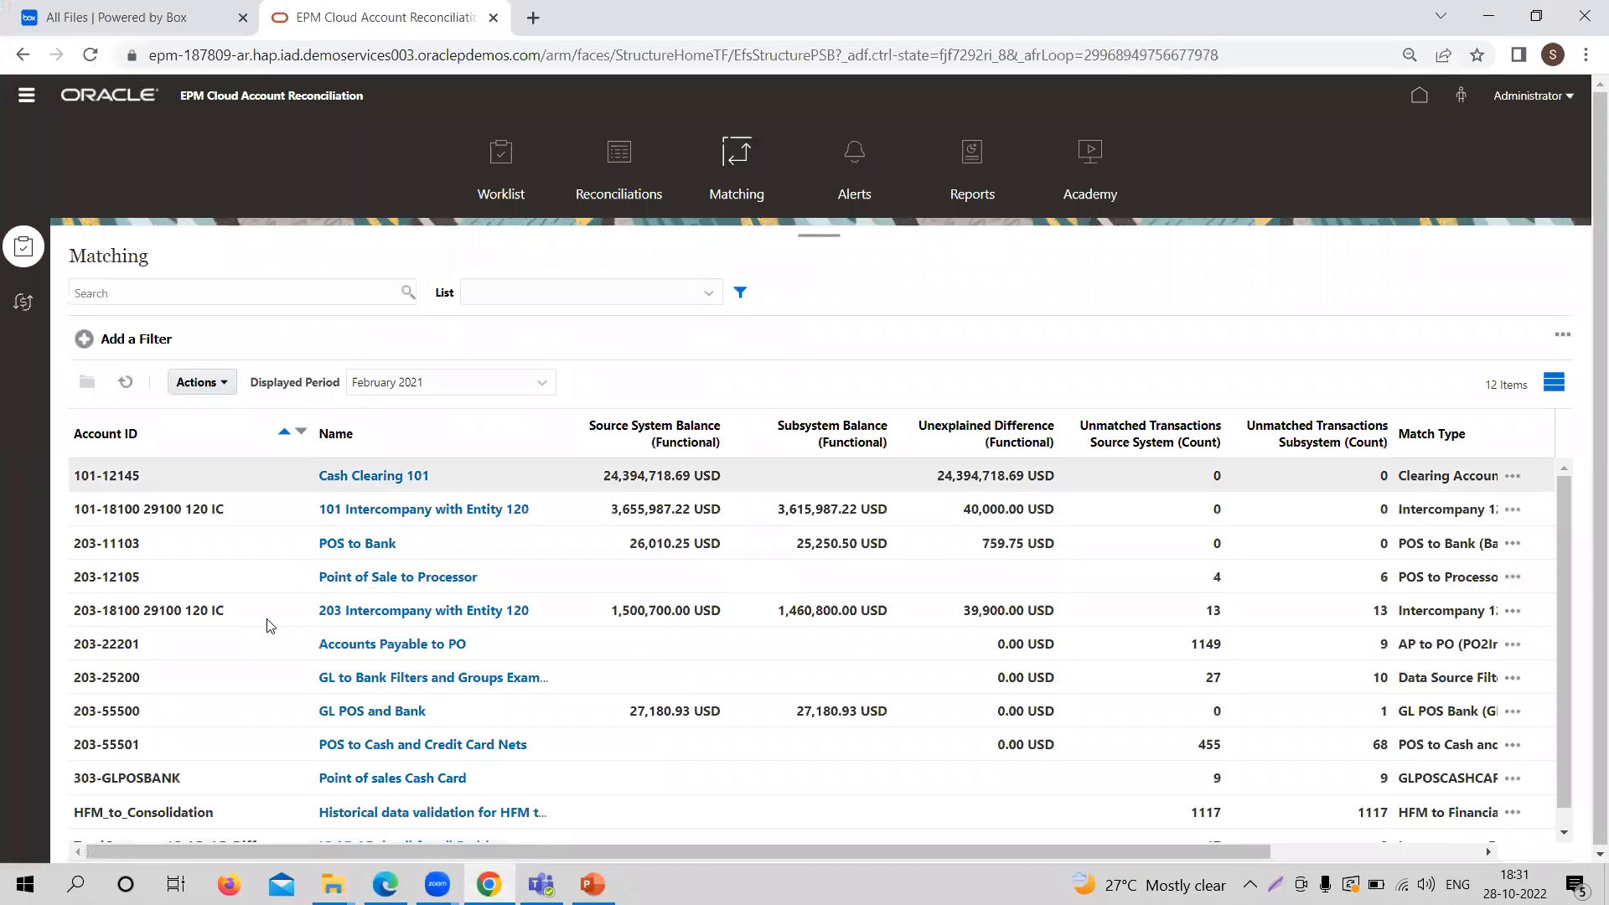
{"action": "left_click", "coordinate": [285, 289]}
{"action": "type", "text": "303-glpos"}
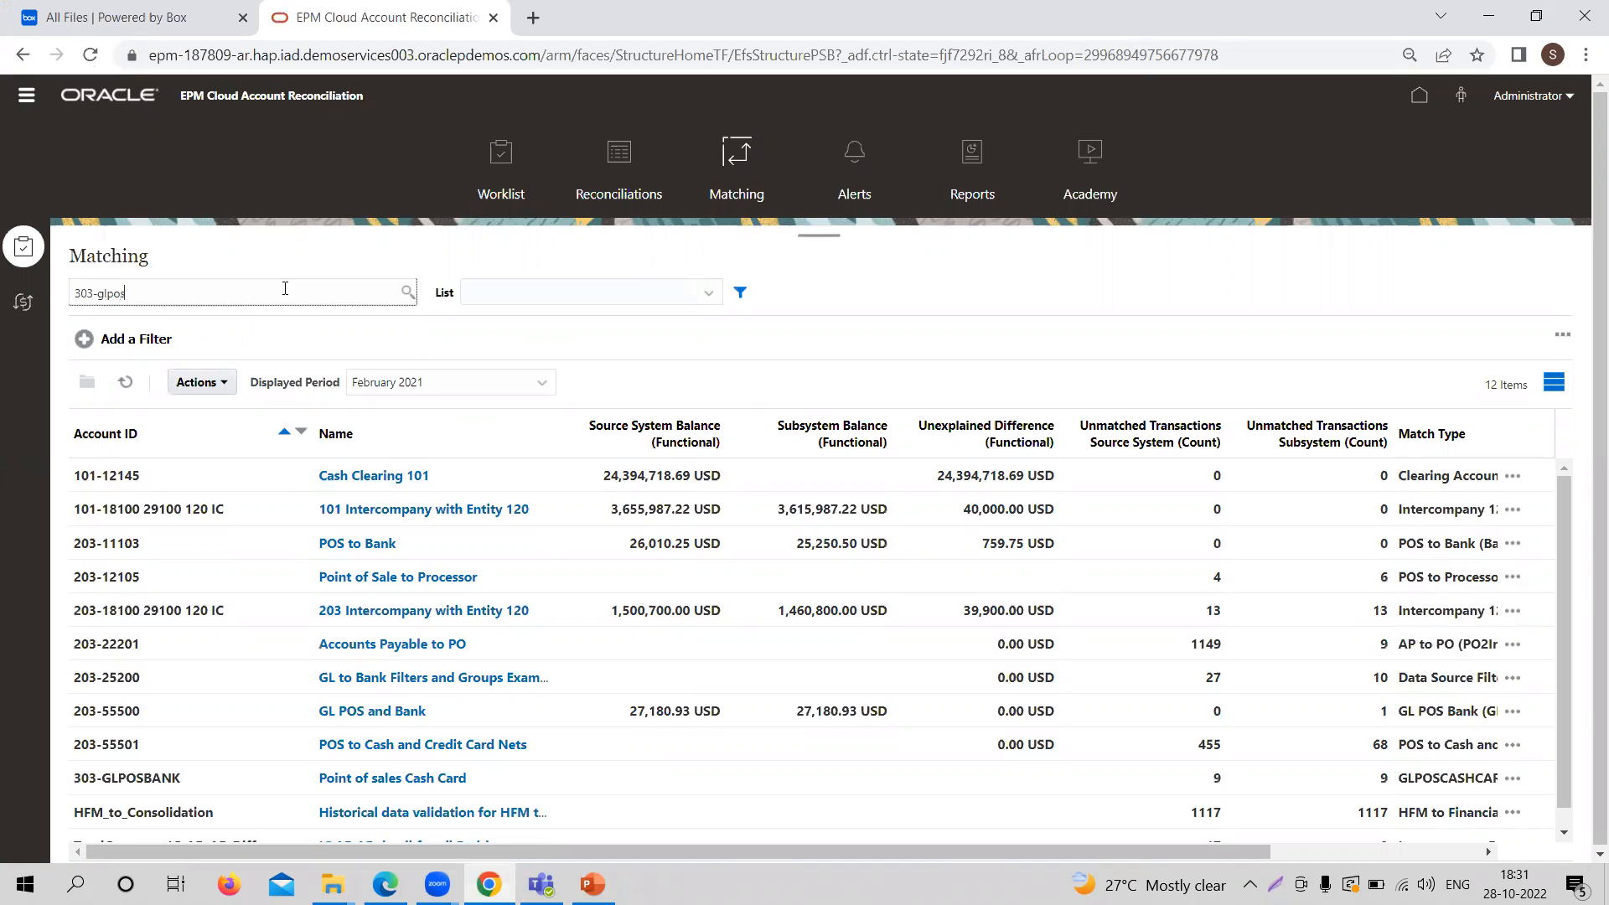
{"action": "key", "text": "Return"}
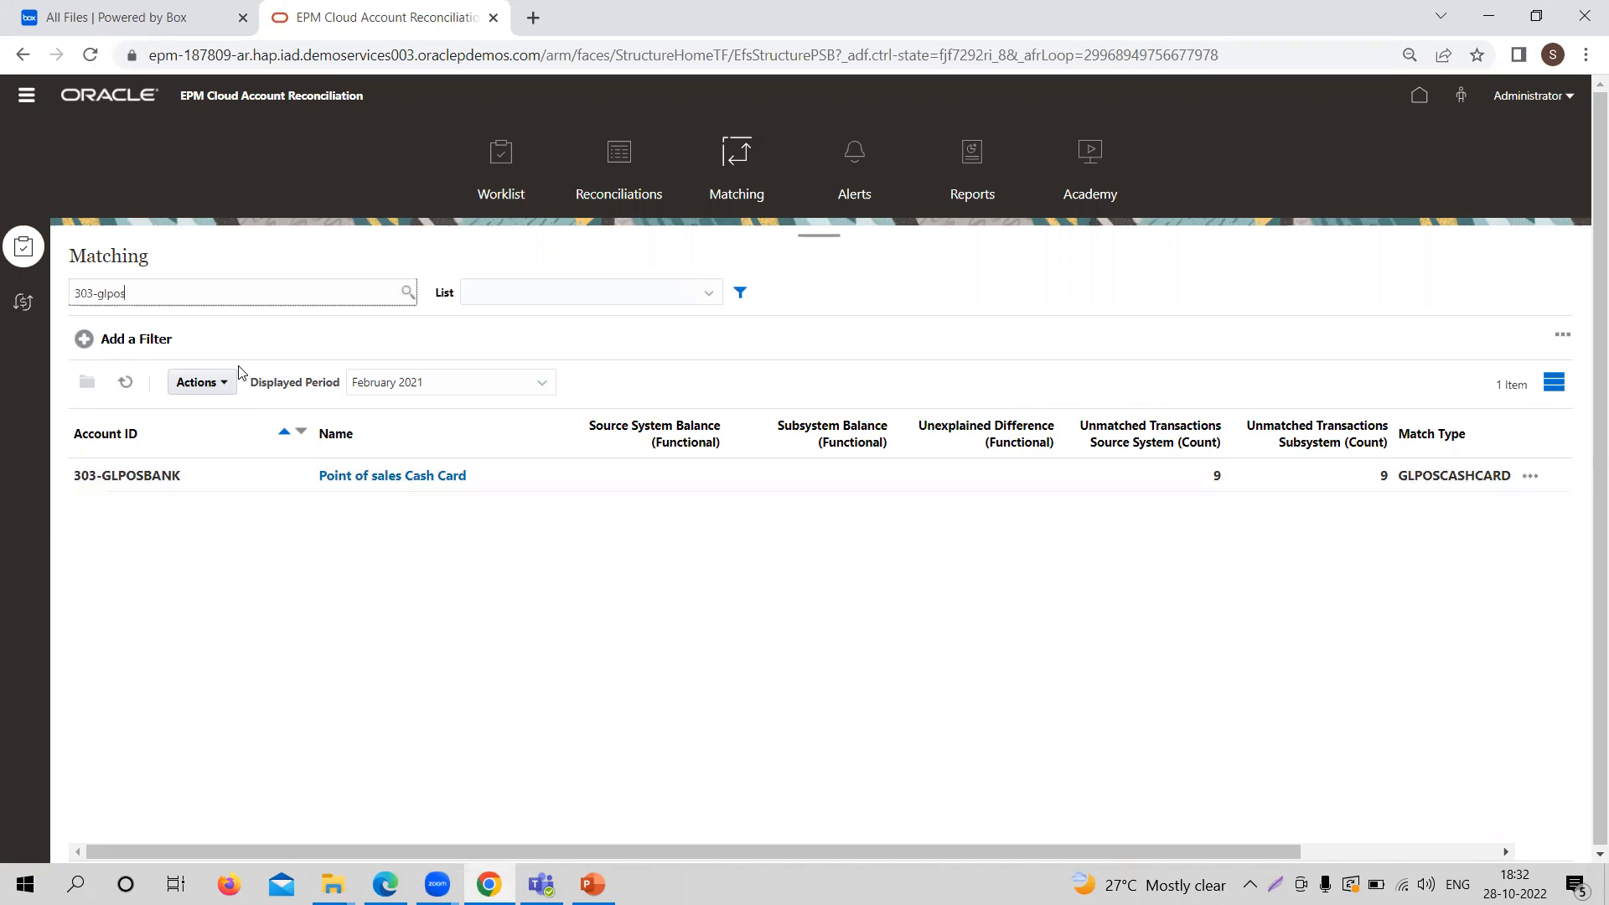
Open the column selection for the Matching account list and add the Amount attribute from the Profile attributes
{"action": "left_click", "coordinate": [224, 391]}
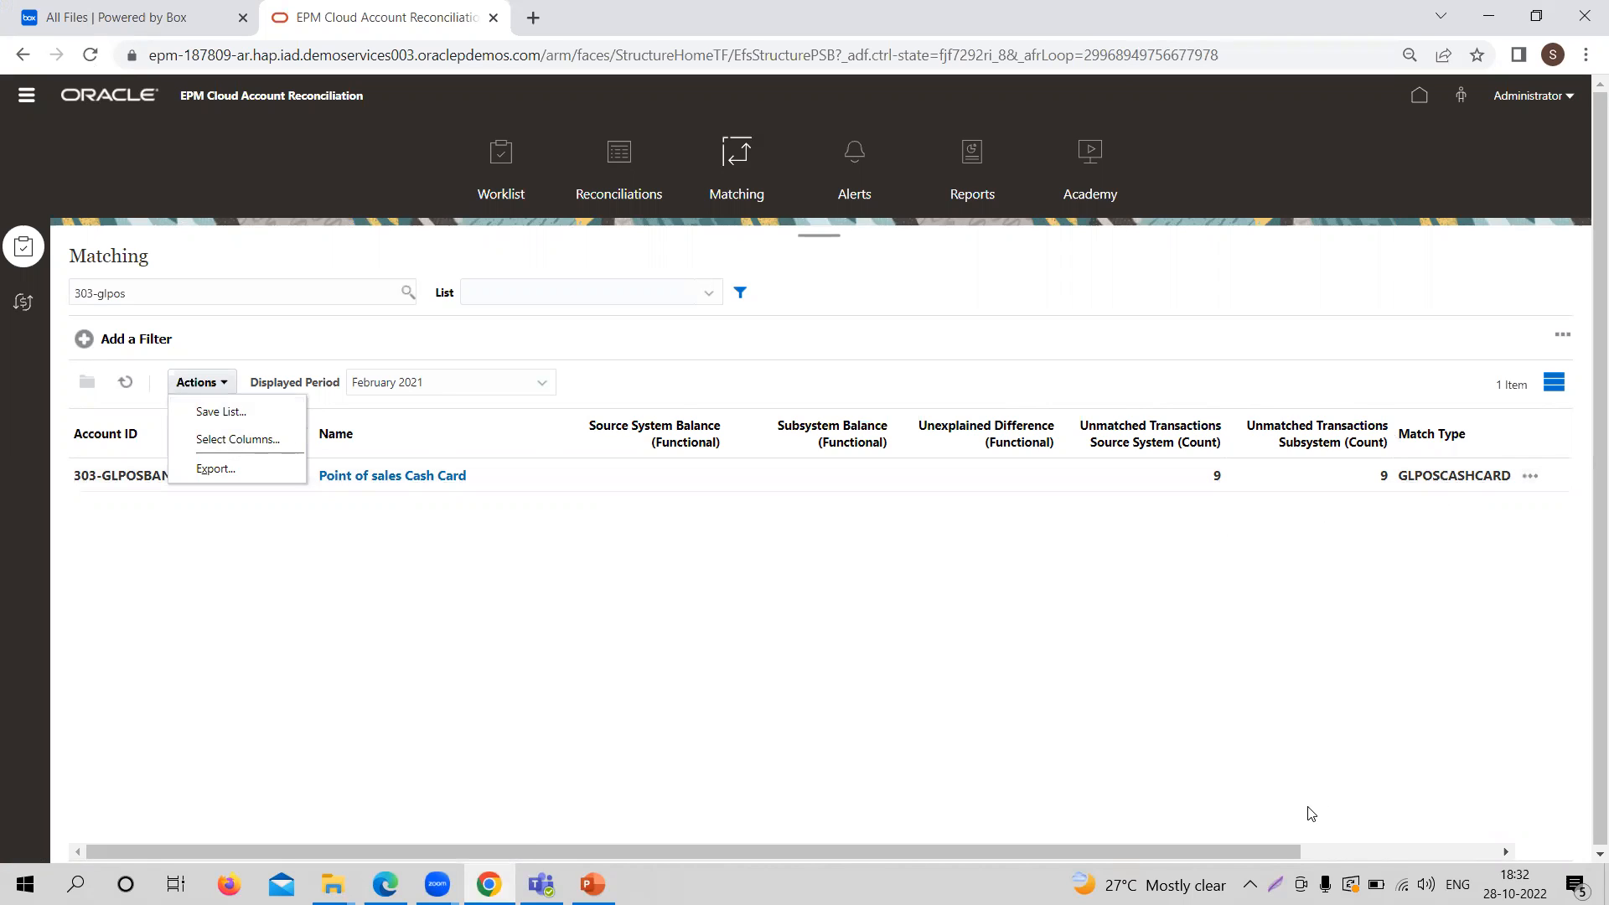
{"action": "left_click_drag", "start_coordinate": [1295, 852], "coordinate": [1489, 848]}
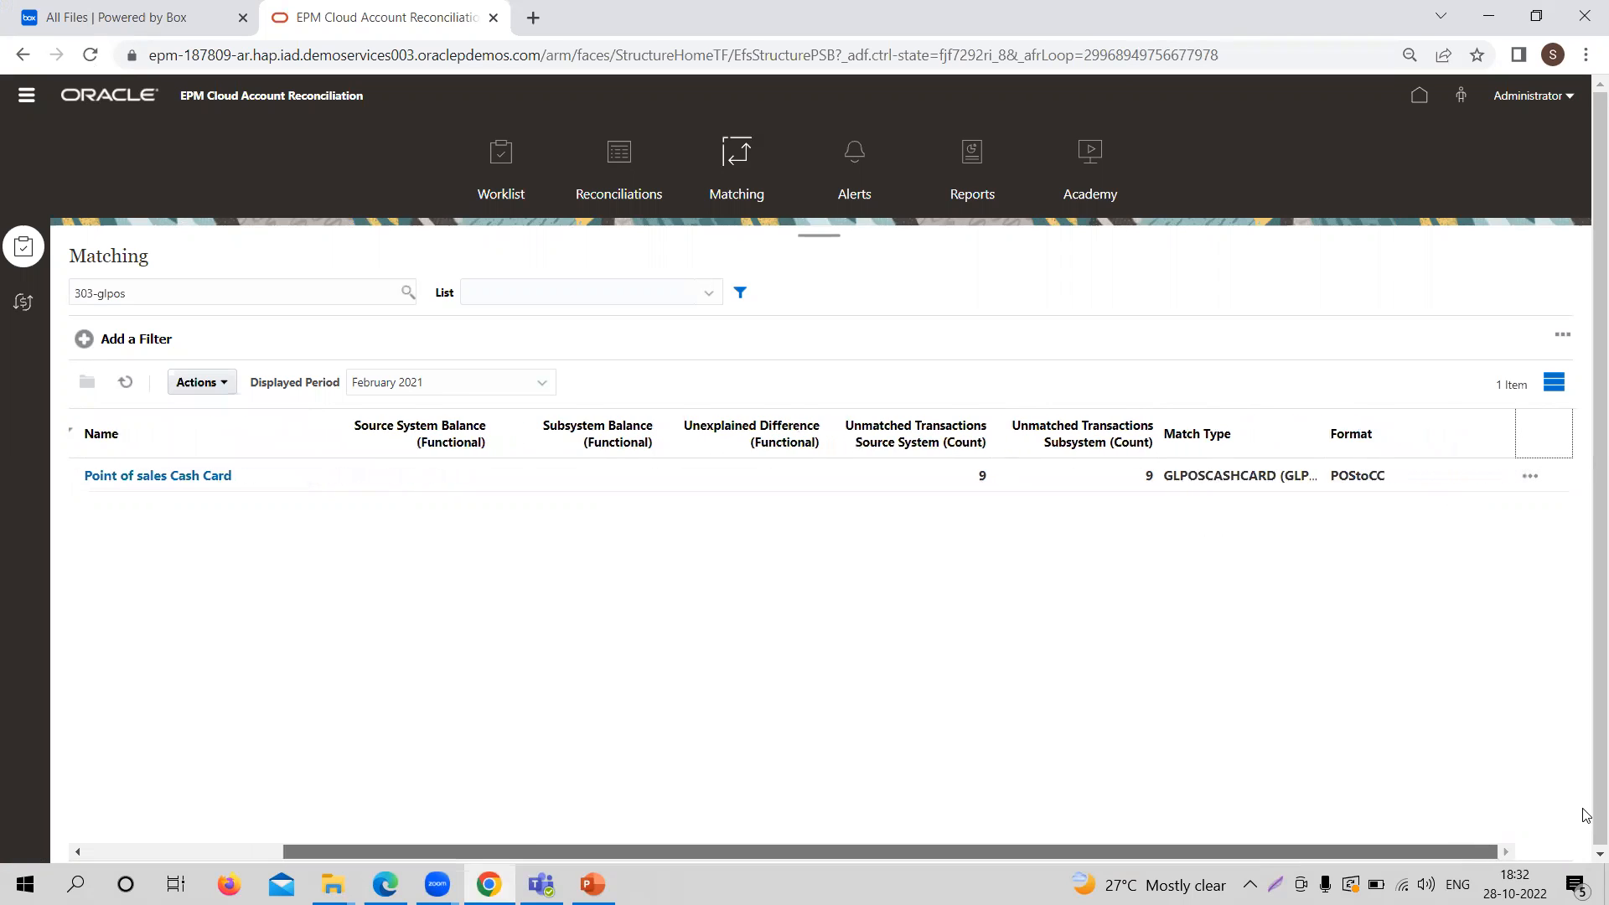
{"action": "left_click_drag", "start_coordinate": [1155, 852], "coordinate": [958, 855]}
{"action": "left_click", "coordinate": [226, 385]}
{"action": "left_click", "coordinate": [226, 446]}
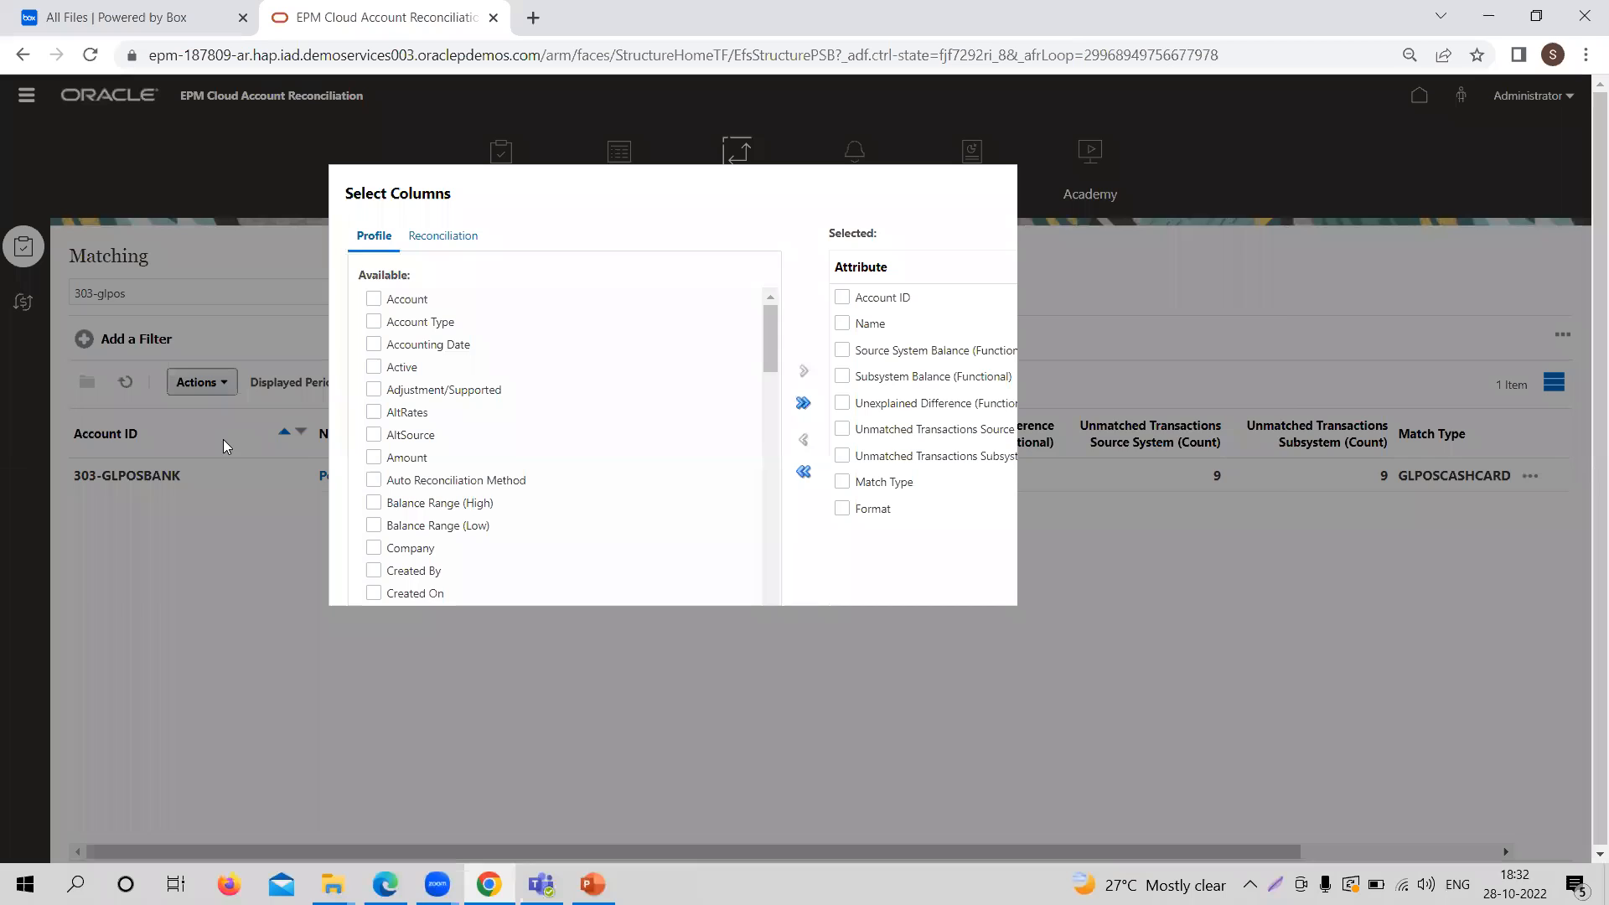
{"action": "left_click", "coordinate": [411, 459]}
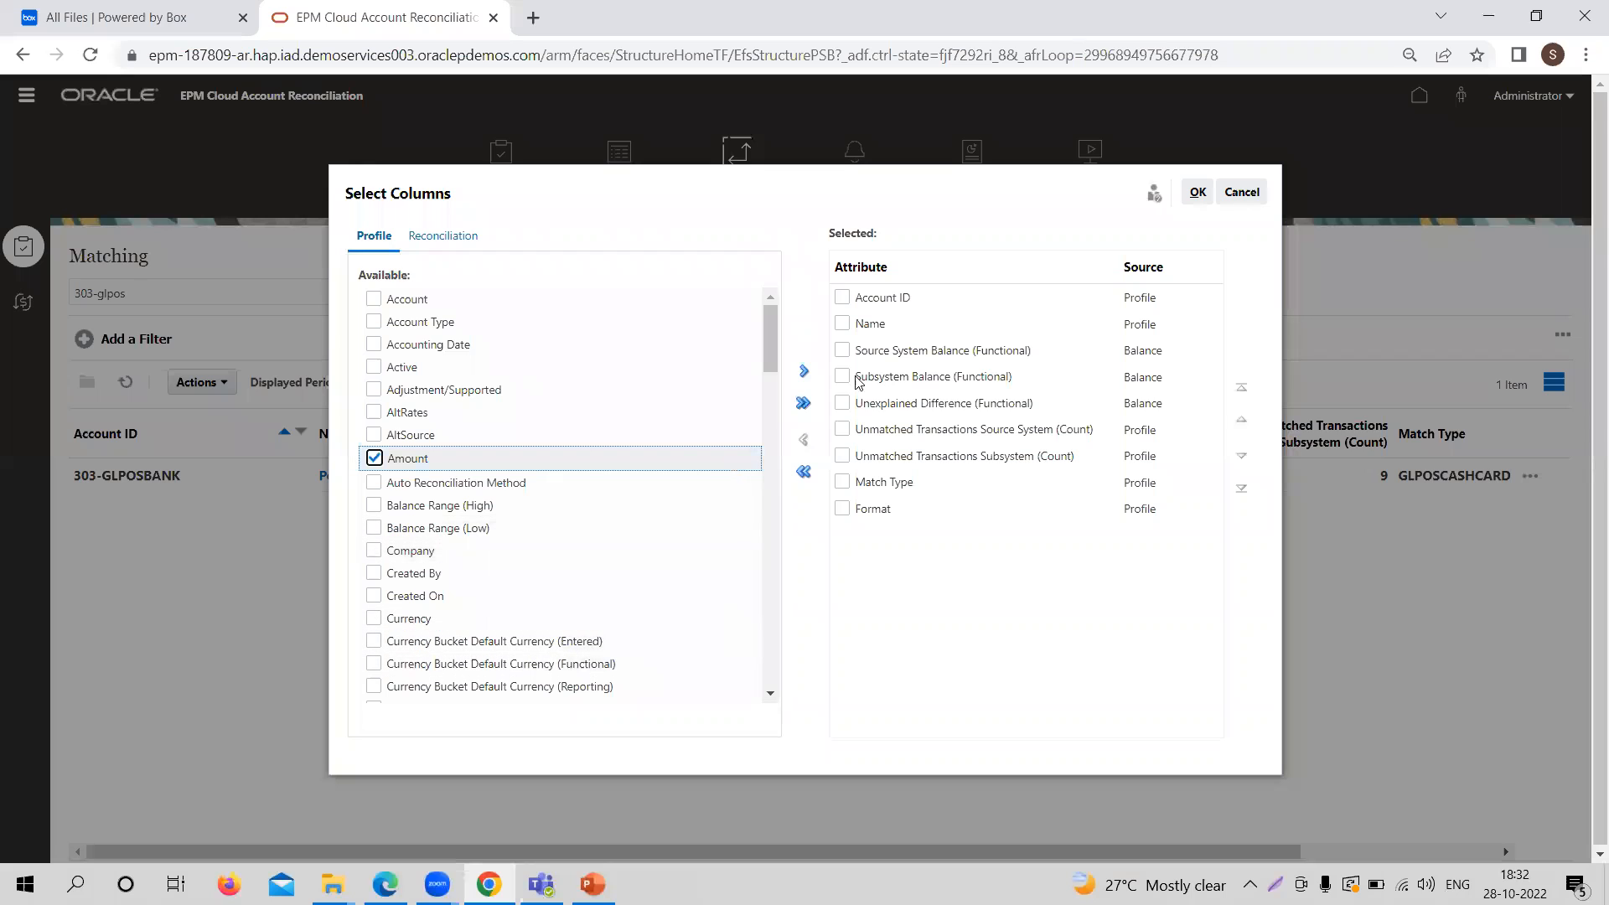
{"action": "left_click", "coordinate": [805, 373]}
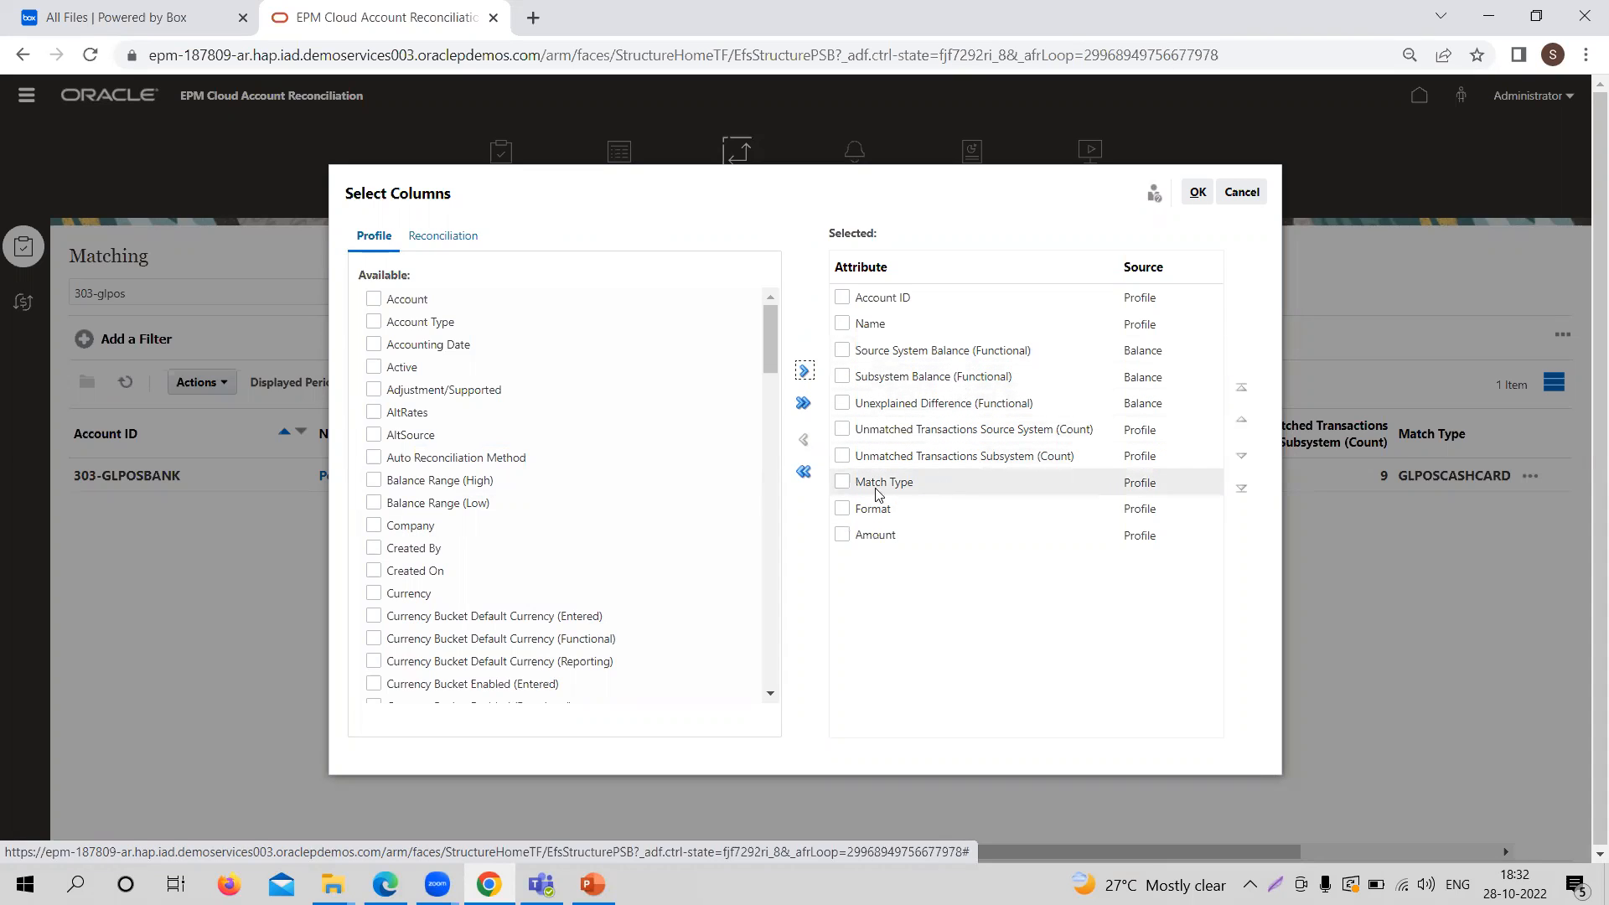
Remove the Match Type and Format attributes from the selected columns and apply the column selection to the account list
{"action": "left_click", "coordinate": [843, 482]}
{"action": "left_click", "coordinate": [843, 509]}
{"action": "left_click", "coordinate": [804, 441]}
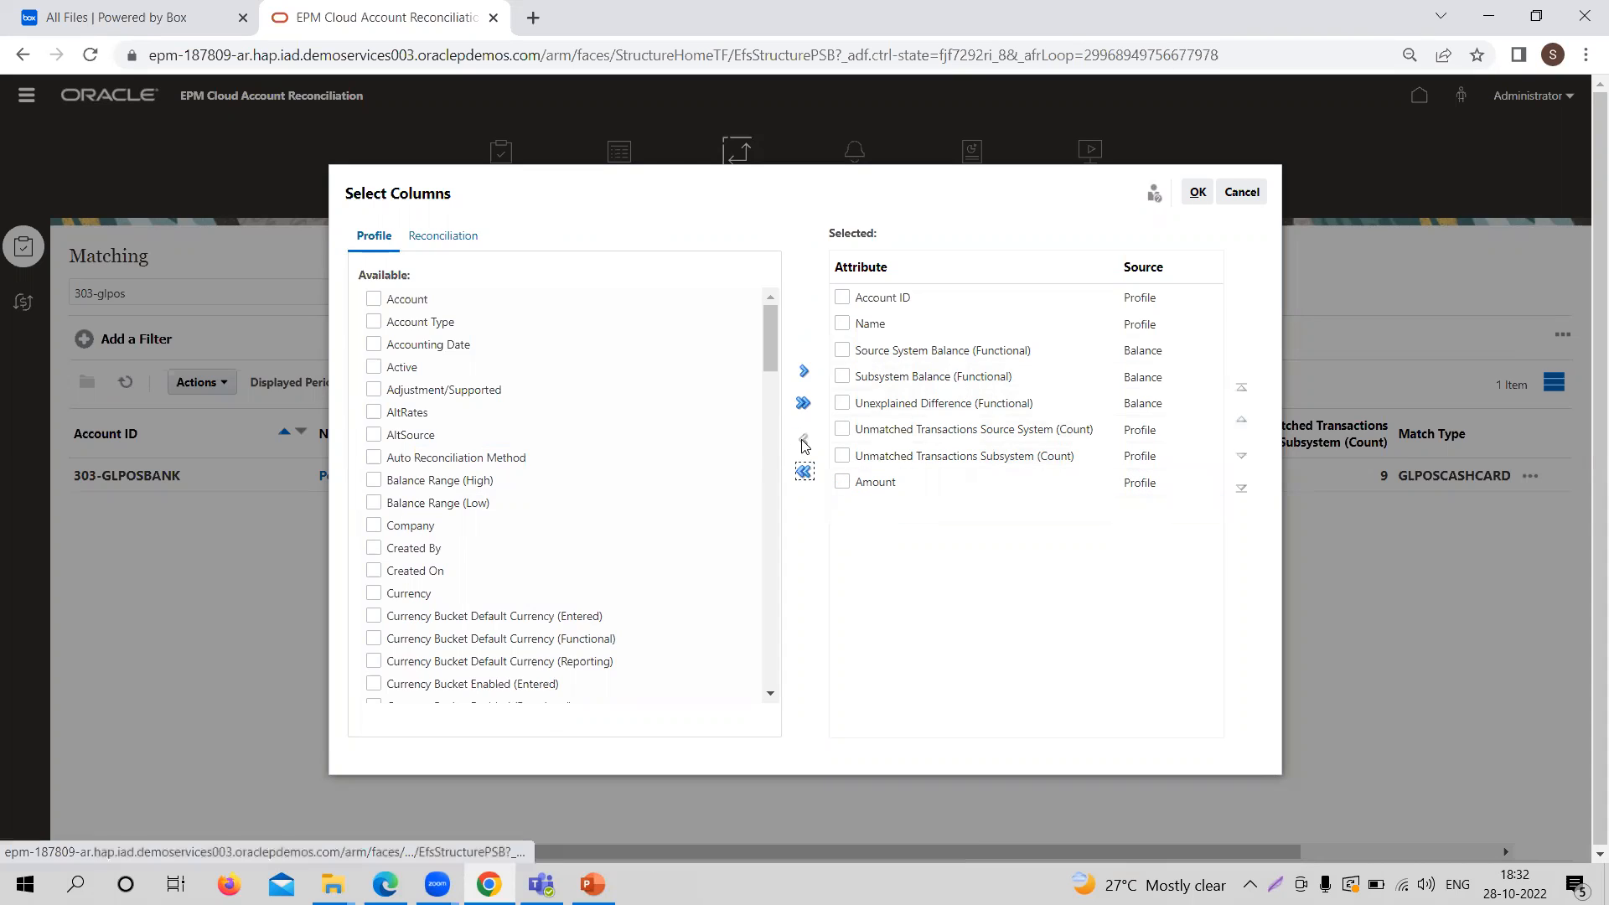
{"action": "left_click", "coordinate": [1197, 194]}
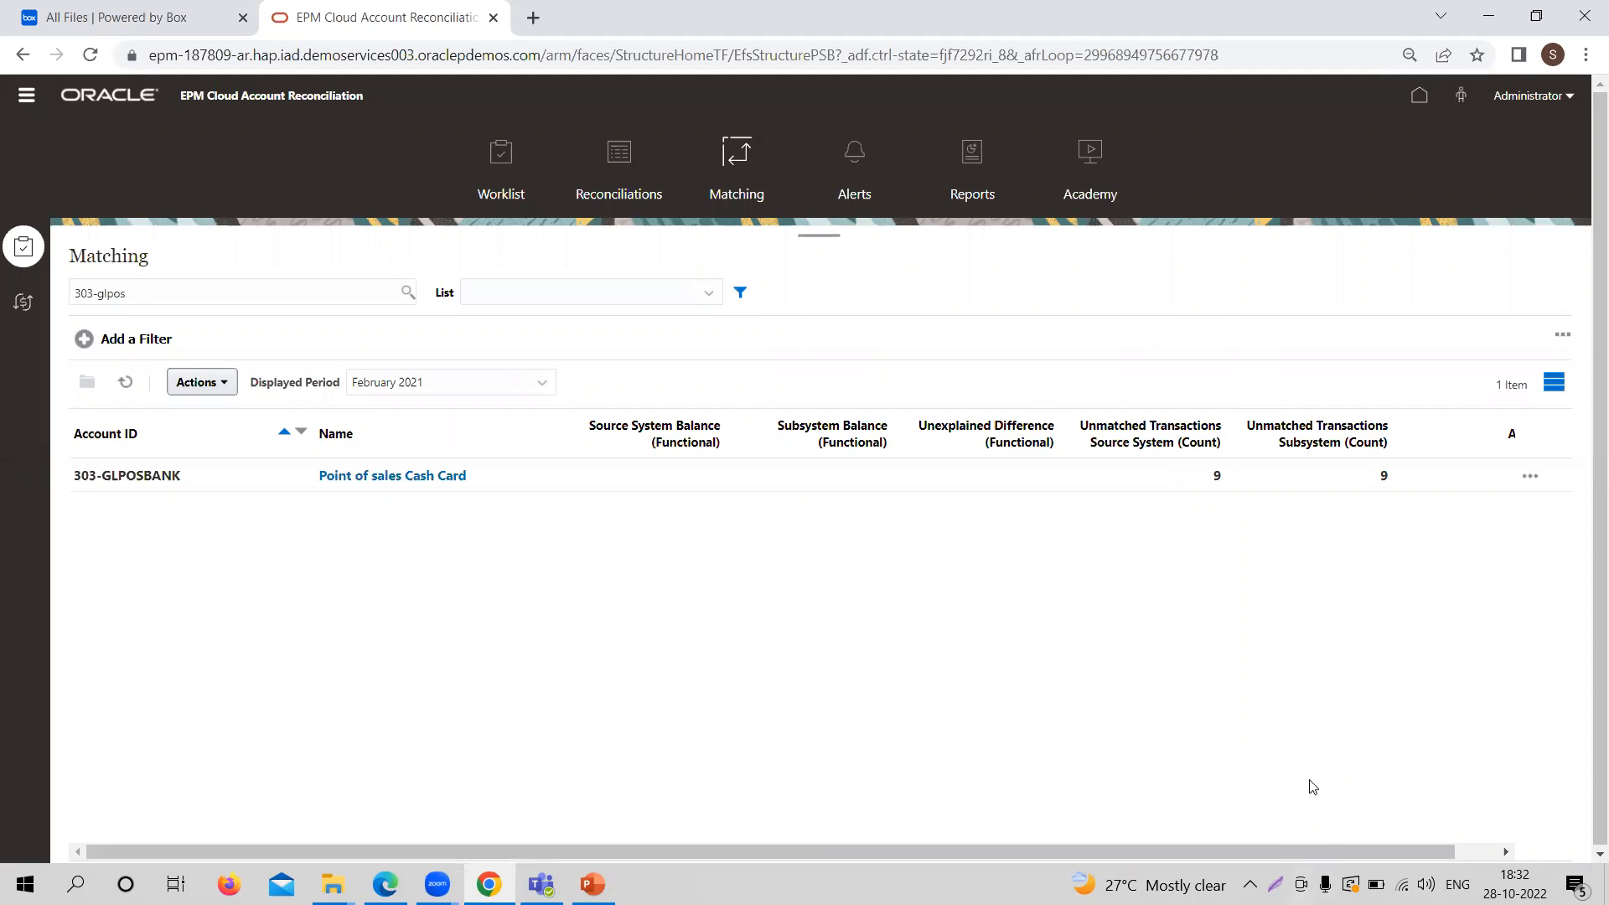
{"action": "mouse_move", "coordinate": [1318, 852]}
{"action": "left_mouse_down"}
{"action": "mouse_move", "coordinate": [1570, 838]}
{"action": "mouse_move", "coordinate": [1326, 863]}
{"action": "left_mouse_up"}
Open the Point of sales Cash Card account to examine its unmatched transactions and balancing overview, close it, and repeat the check once more
{"action": "left_click", "coordinate": [260, 494]}
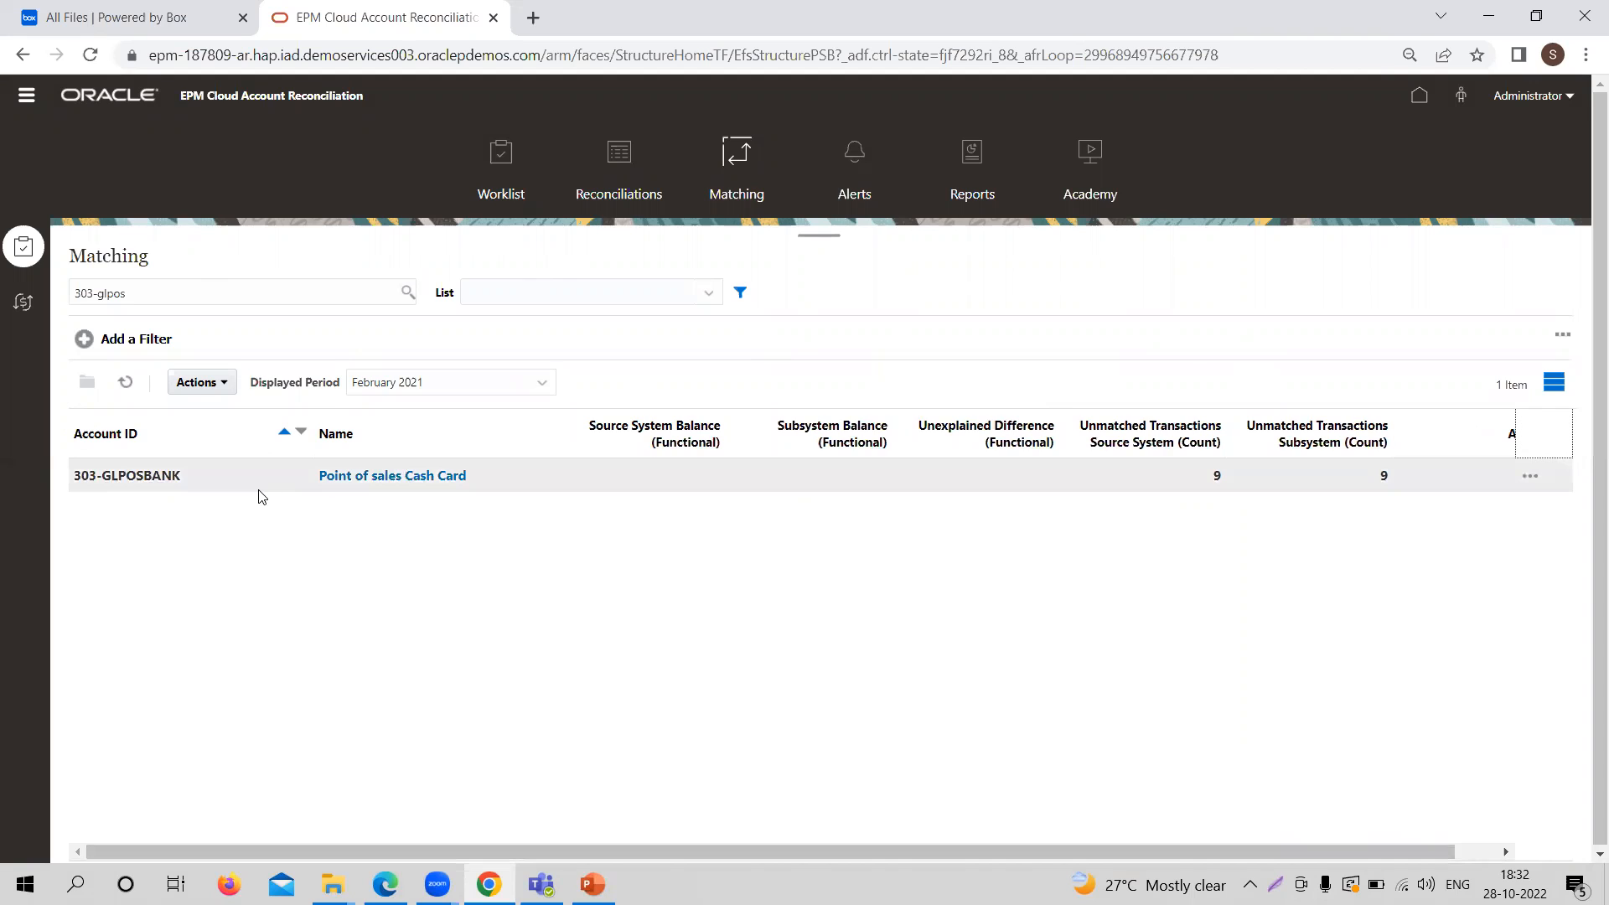
{"action": "left_click", "coordinate": [390, 475]}
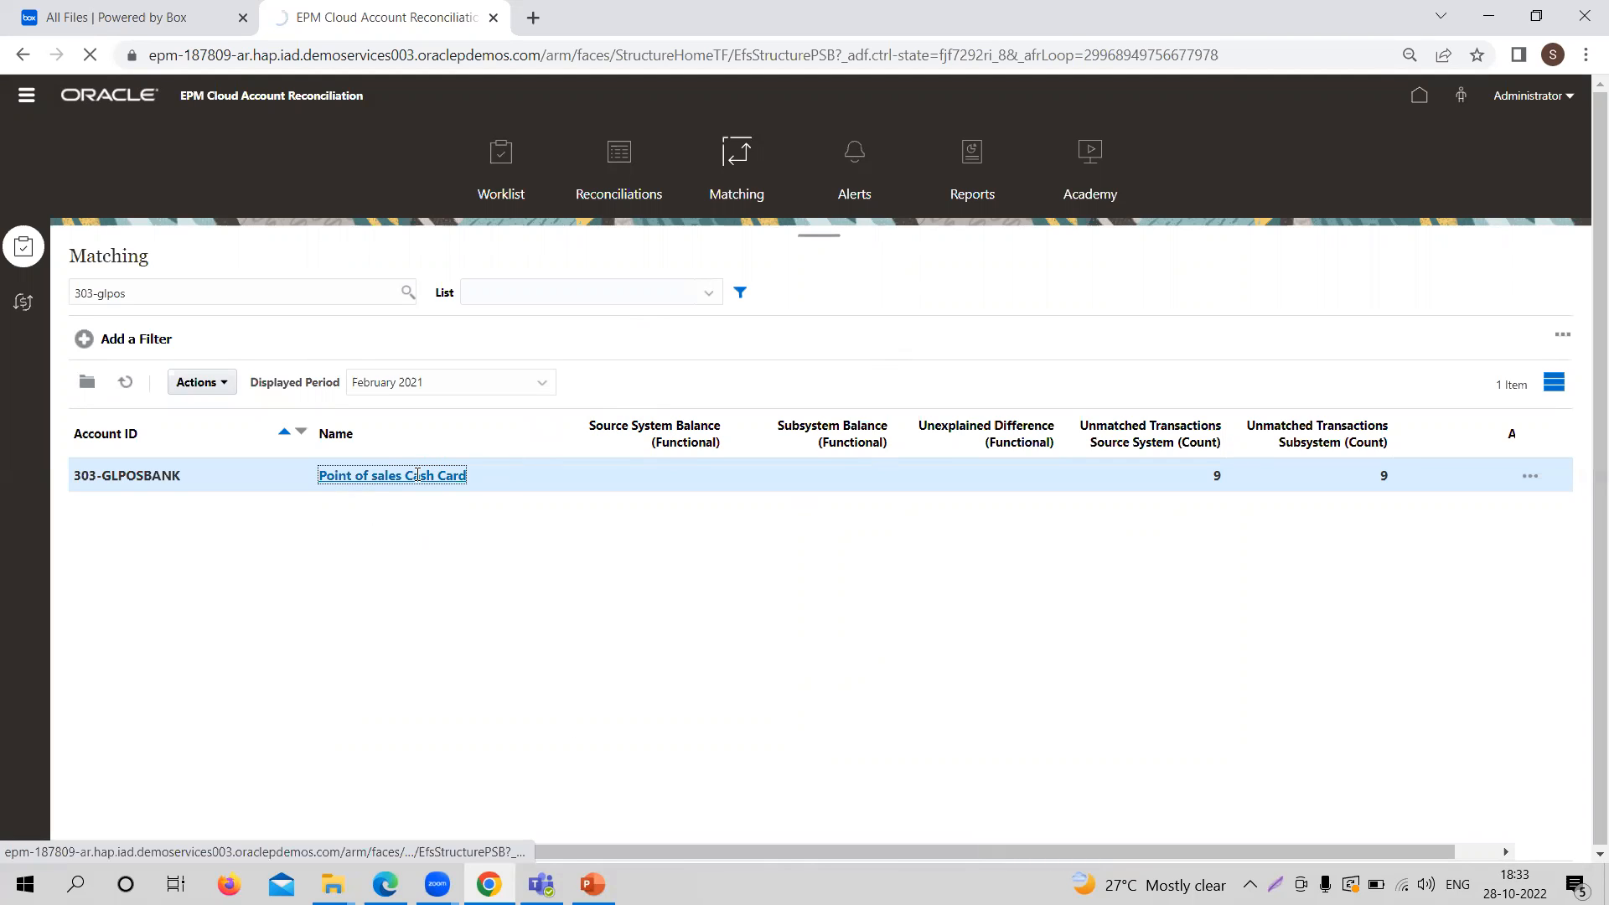
{"action": "left_click", "coordinate": [379, 482]}
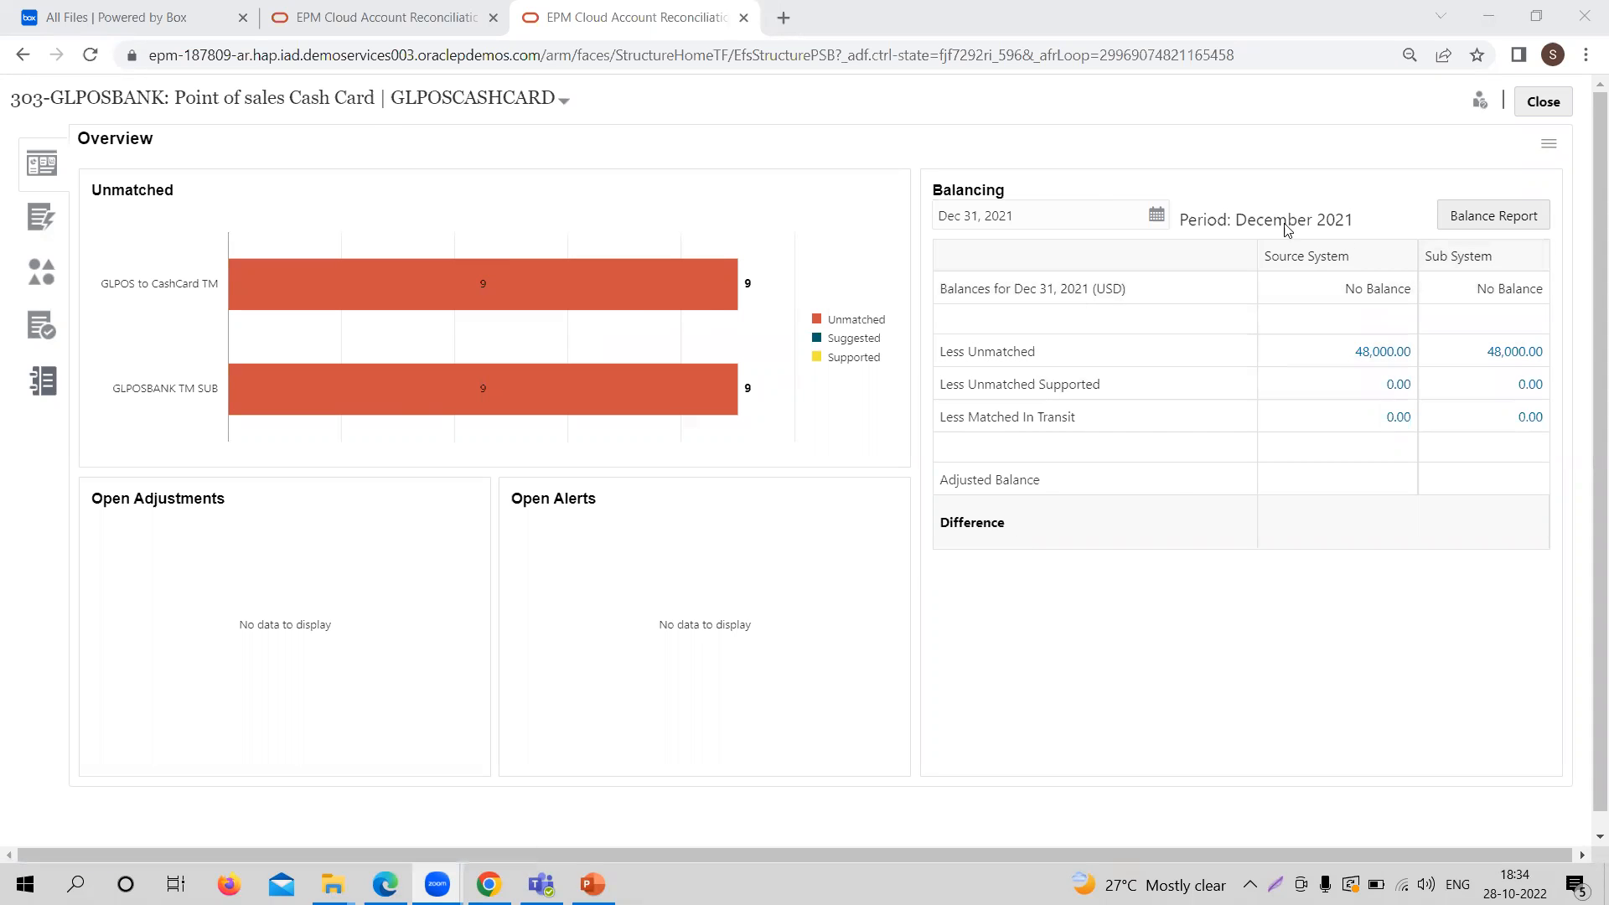
{"action": "left_click", "coordinate": [1545, 104]}
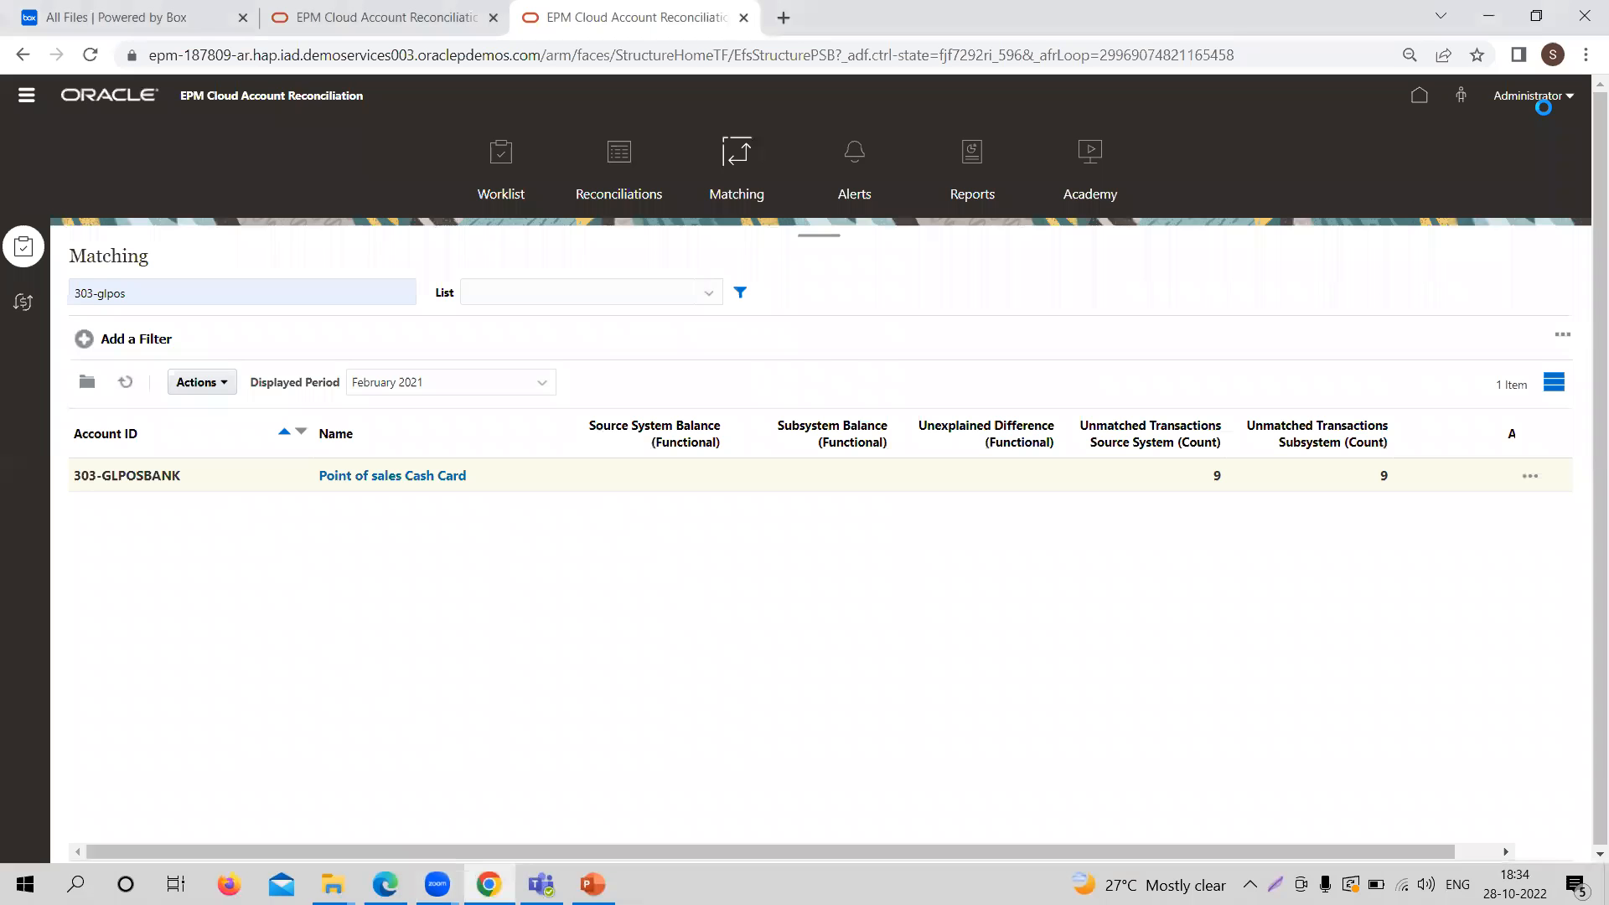
{"action": "left_click", "coordinate": [389, 475]}
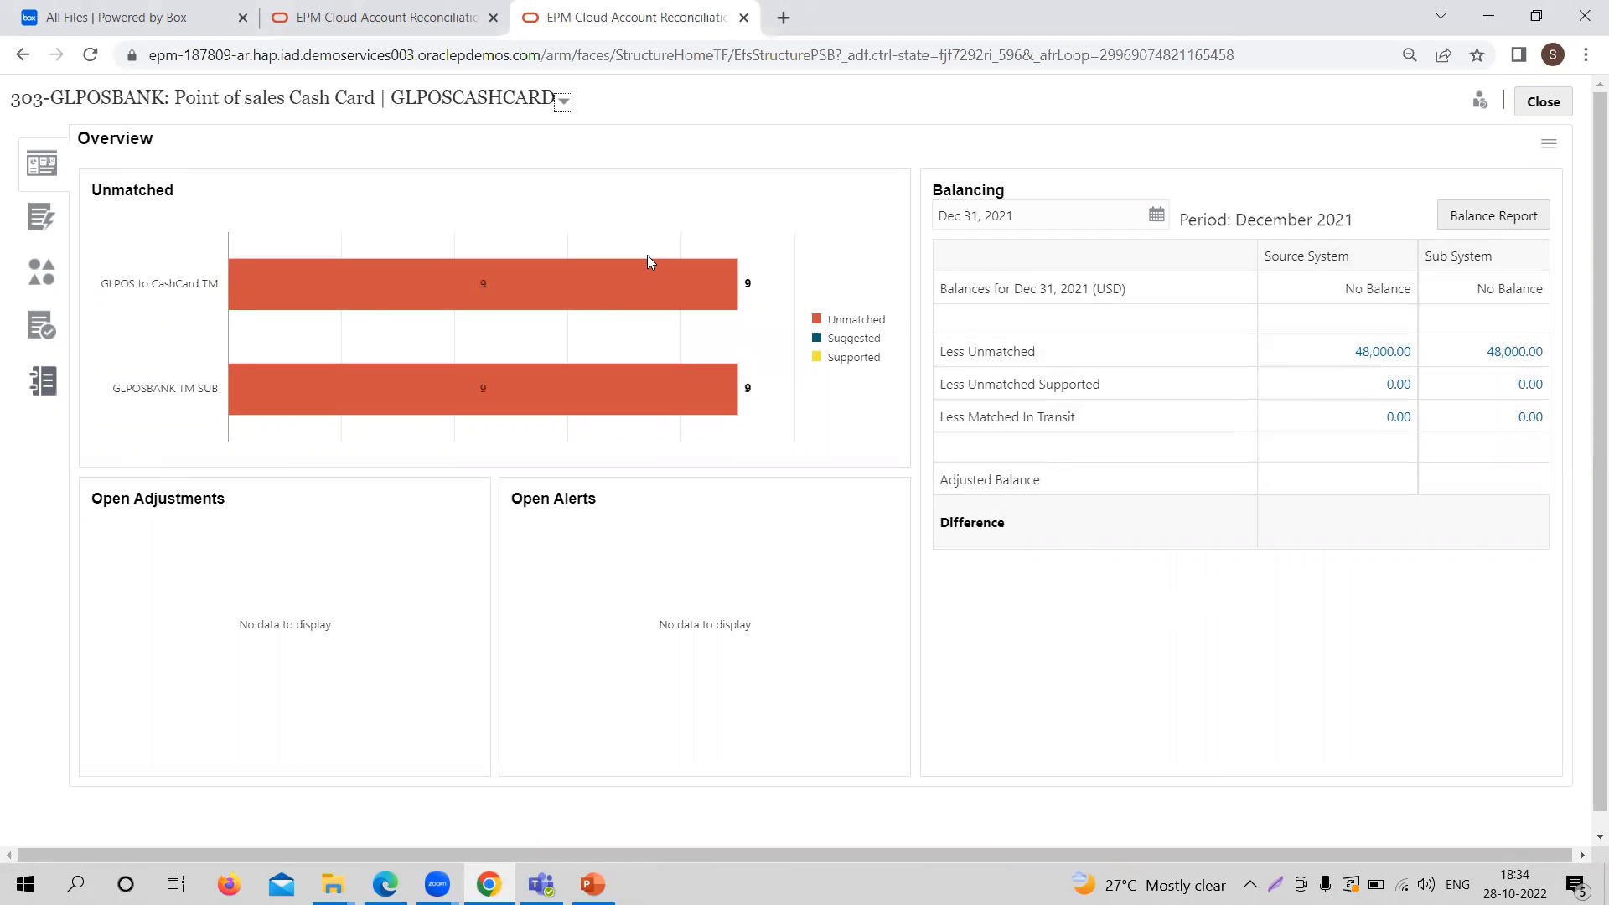
{"action": "left_click", "coordinate": [1546, 102]}
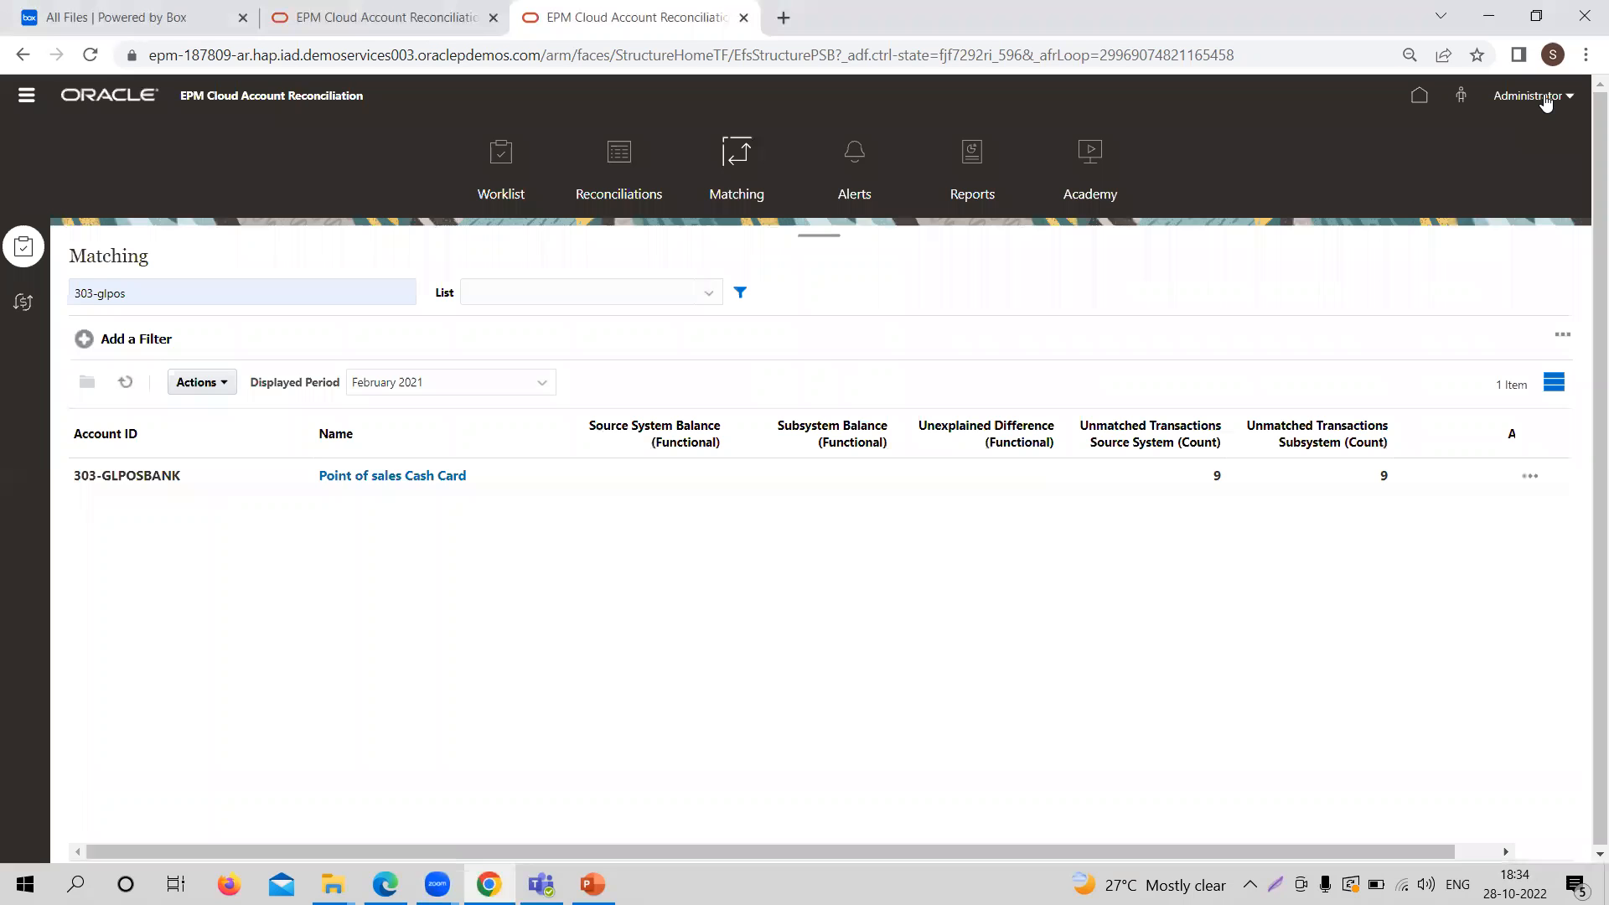